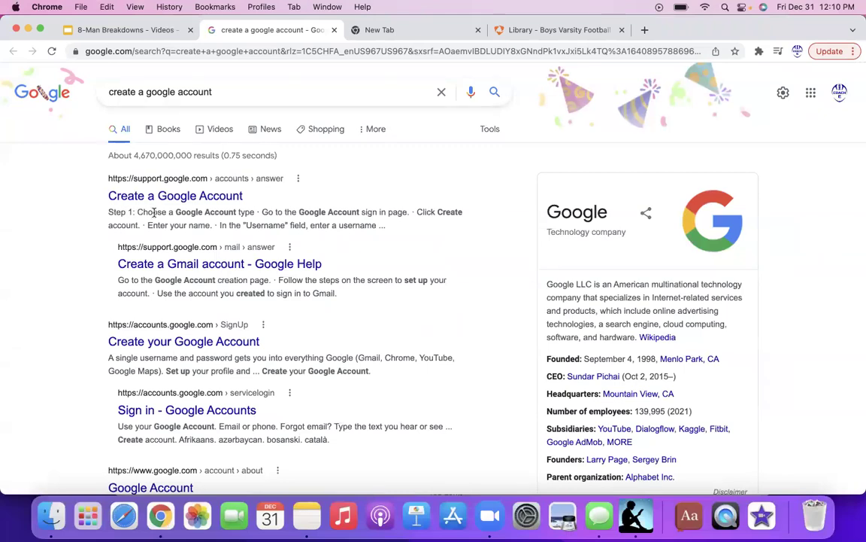
# - Close the Google account search results and open the Google Slides search linked on the presentation slide
pyautogui.click(334, 32)
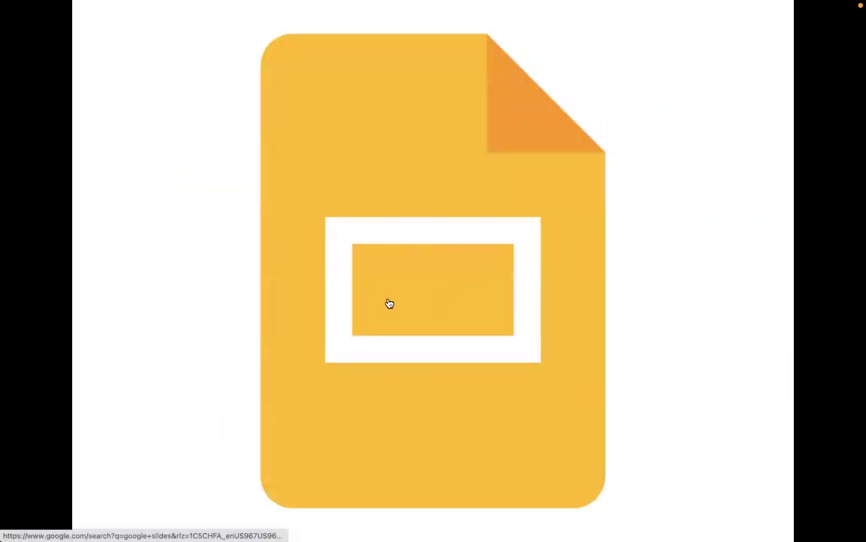
pyautogui.click(424, 176)
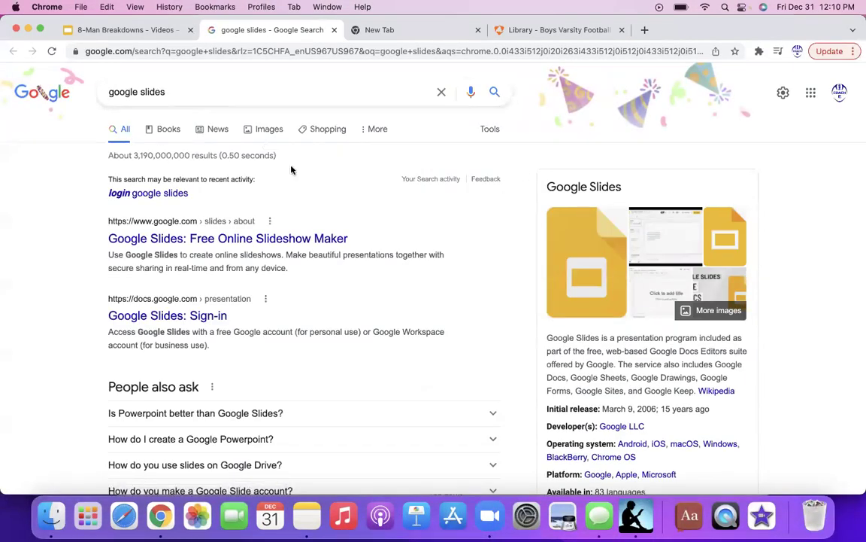
# - Locate Slides in the list of Google apps and close the search results page
pyautogui.click(810, 94)
pyautogui.scroll(-5, 756, 309)
pyautogui.scroll(1, 755, 304)
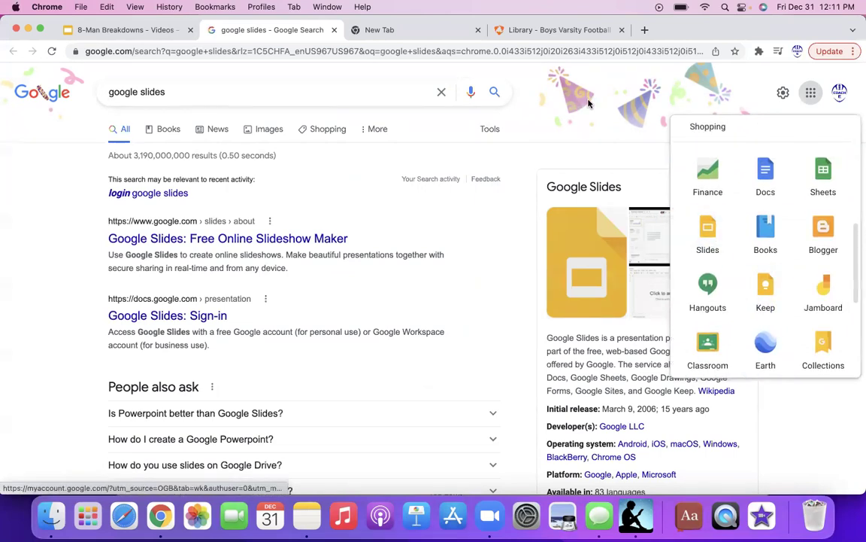
pyautogui.click(587, 173)
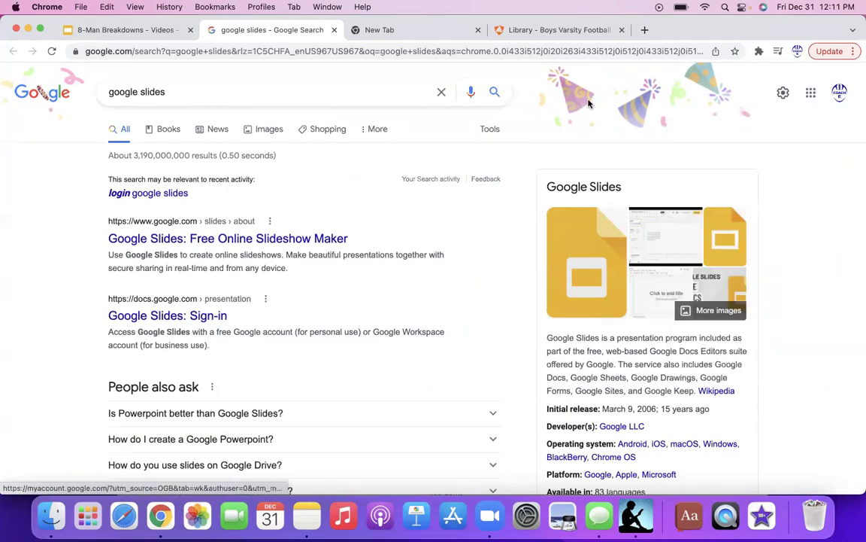
pyautogui.click(334, 30)
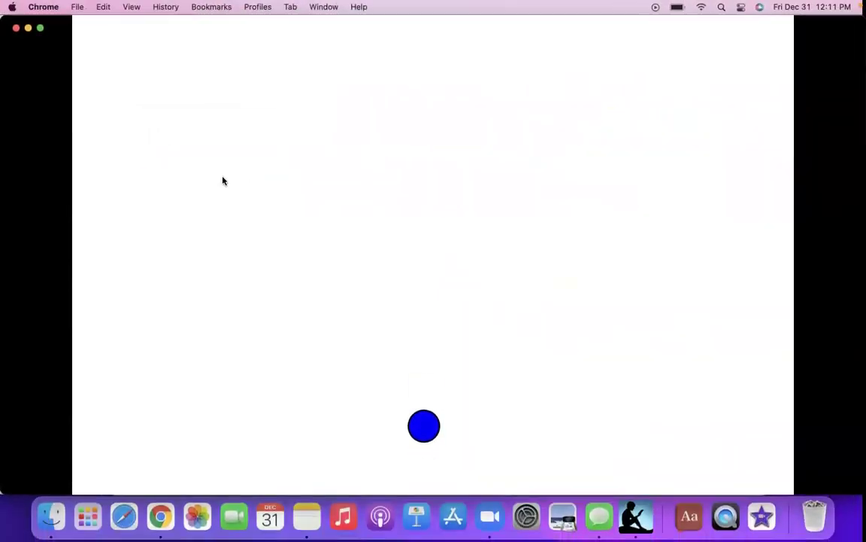
# - Draw a circle about 0.7 inch wide near the middle of slide 11, above the blue circle
pyautogui.scroll(-2, 79, 410)
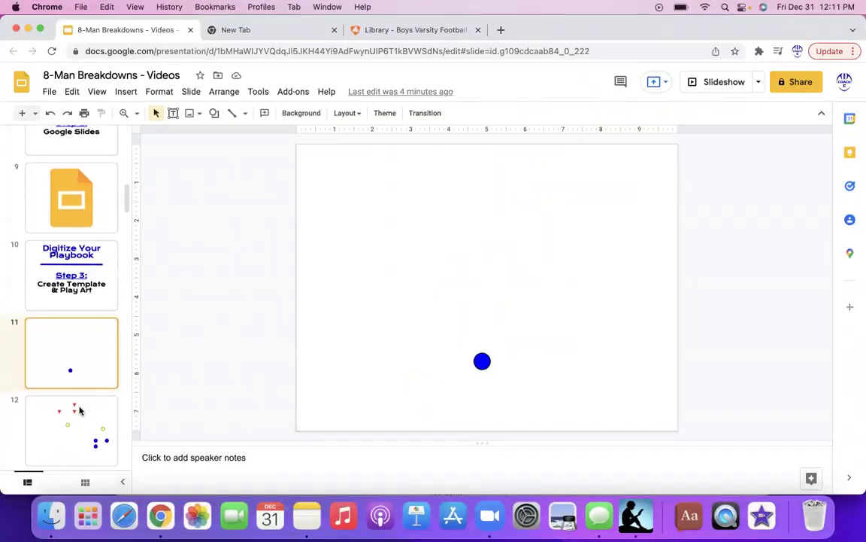
pyautogui.click(481, 362)
pyautogui.click(517, 369)
pyautogui.click(213, 113)
pyautogui.moveTo(231, 141)
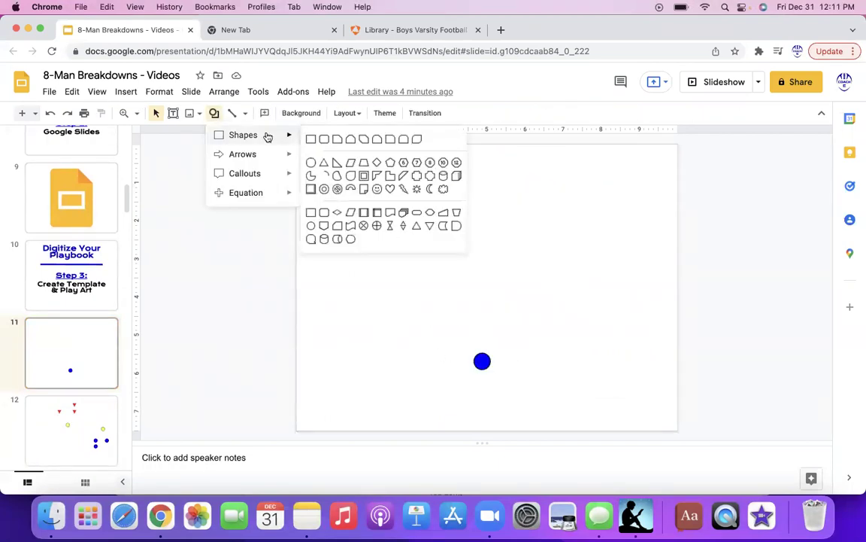
pyautogui.click(304, 149)
pyautogui.moveTo(436, 236); pyautogui.dragTo(466, 263)
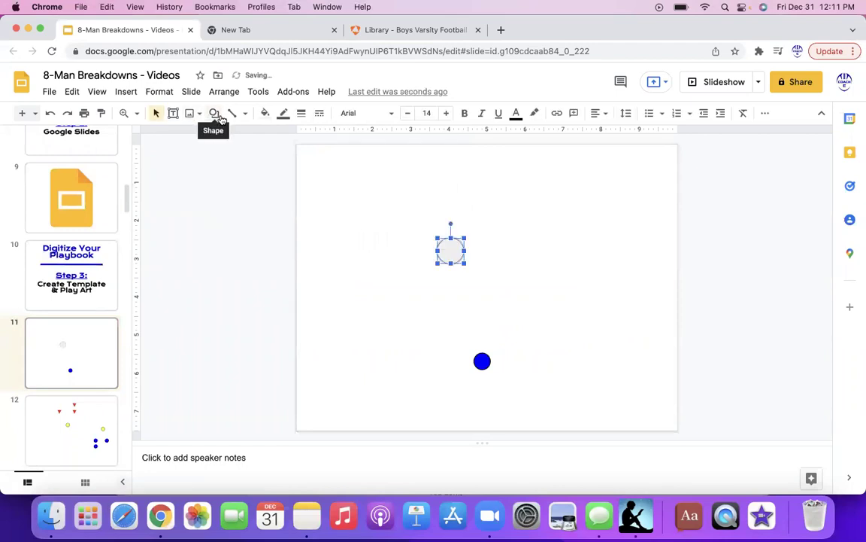
# - Draw a second circle about 0.7 inch wide, below and to the right of the first gray one
pyautogui.click(219, 117)
pyautogui.moveTo(250, 136)
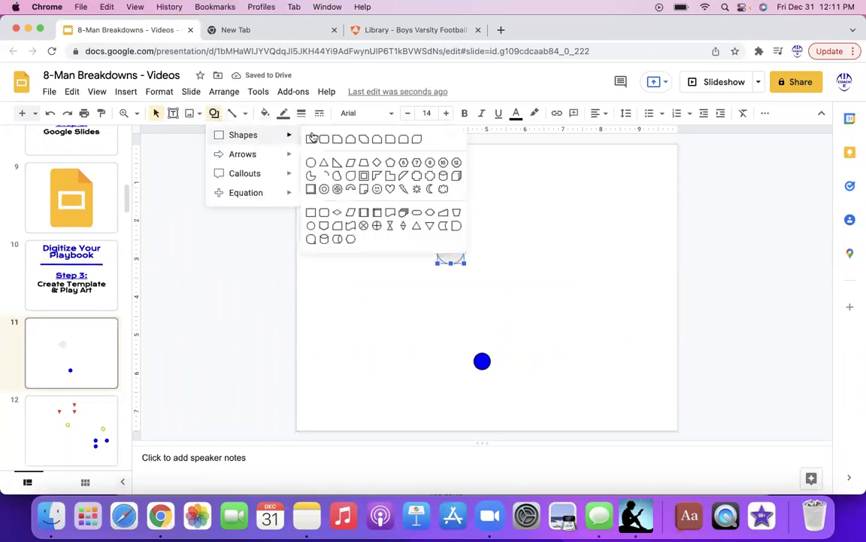
pyautogui.click(314, 164)
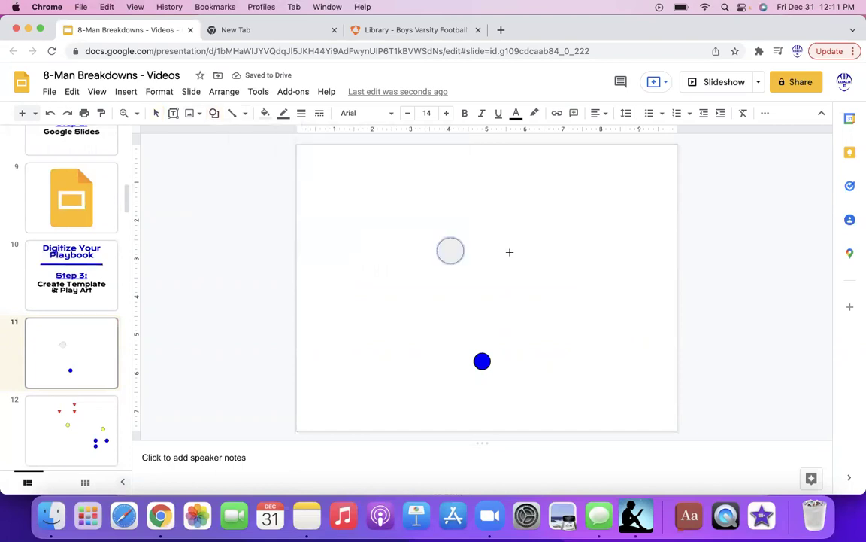
pyautogui.moveTo(508, 250); pyautogui.dragTo(531, 309)
# - Fill the second circle with red and give it a thick black border
pyautogui.click(267, 115)
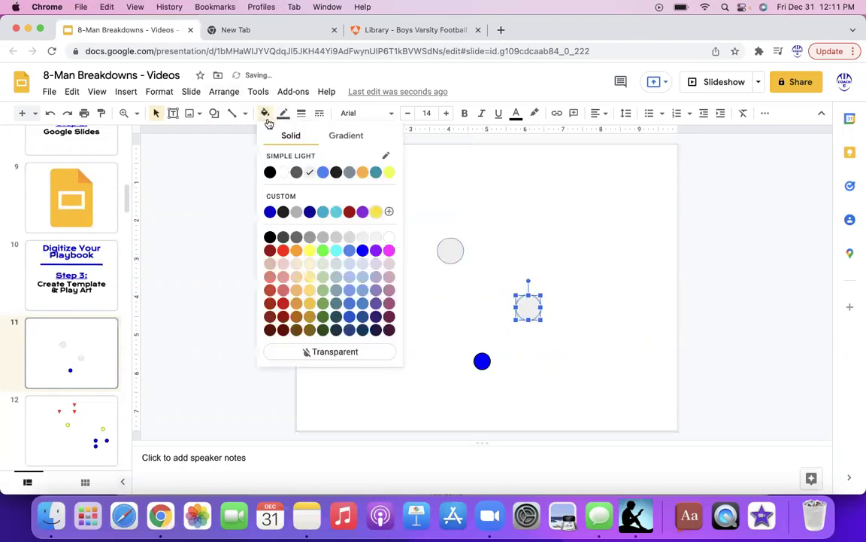
pyautogui.click(283, 250)
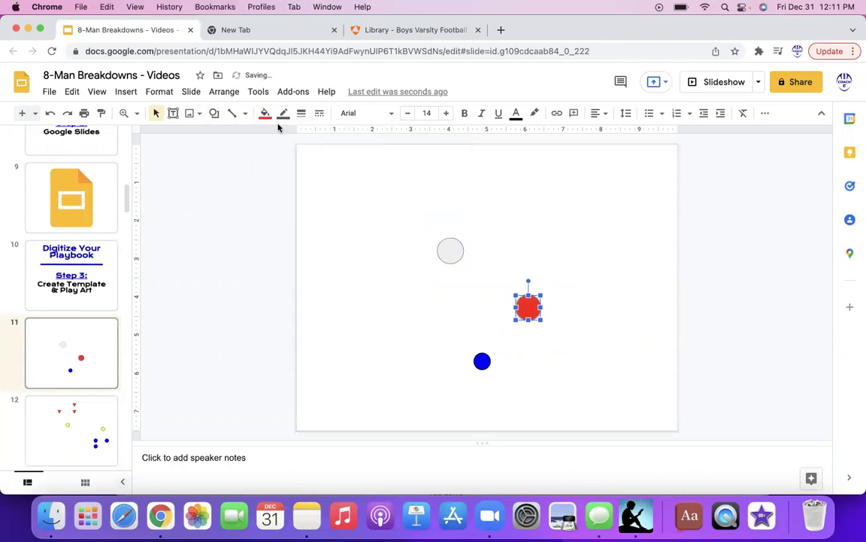
pyautogui.click(284, 113)
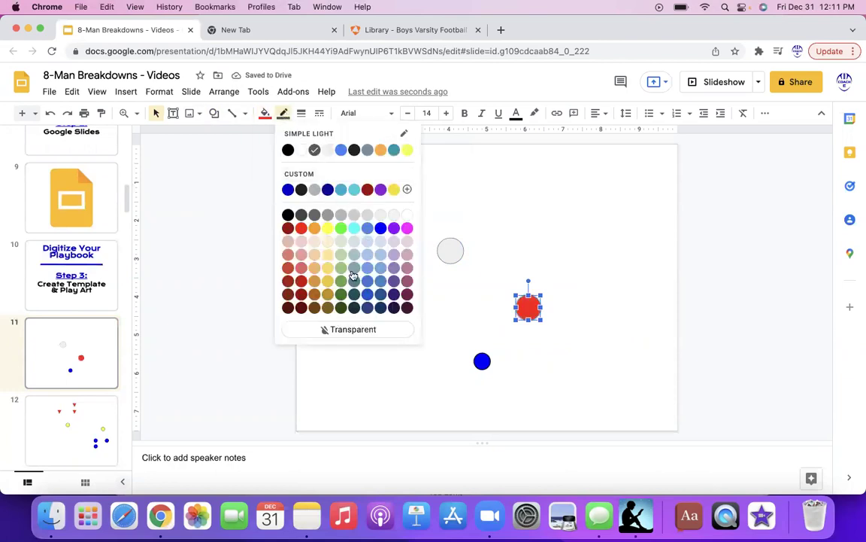
pyautogui.click(288, 152)
pyautogui.click(283, 113)
pyautogui.click(301, 113)
pyautogui.click(324, 211)
pyautogui.click(459, 292)
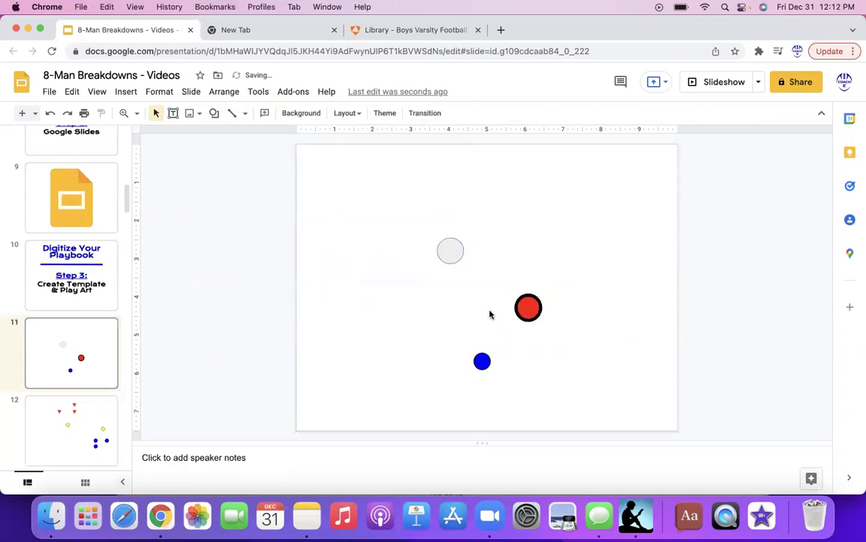
# - Move the red circle slightly up and to the right, and label it Q
pyautogui.click(529, 313)
pyautogui.click(572, 311)
pyautogui.moveTo(528, 307); pyautogui.dragTo(549, 298)
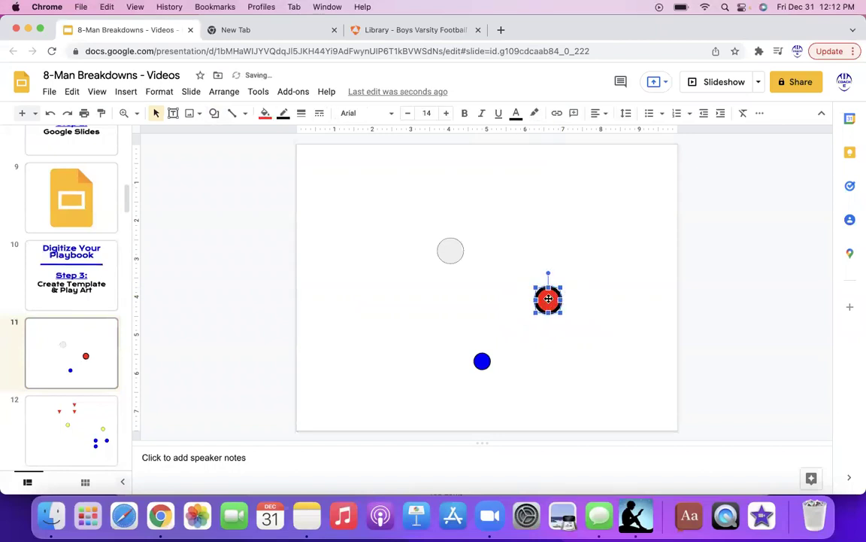
pyautogui.click(544, 304)
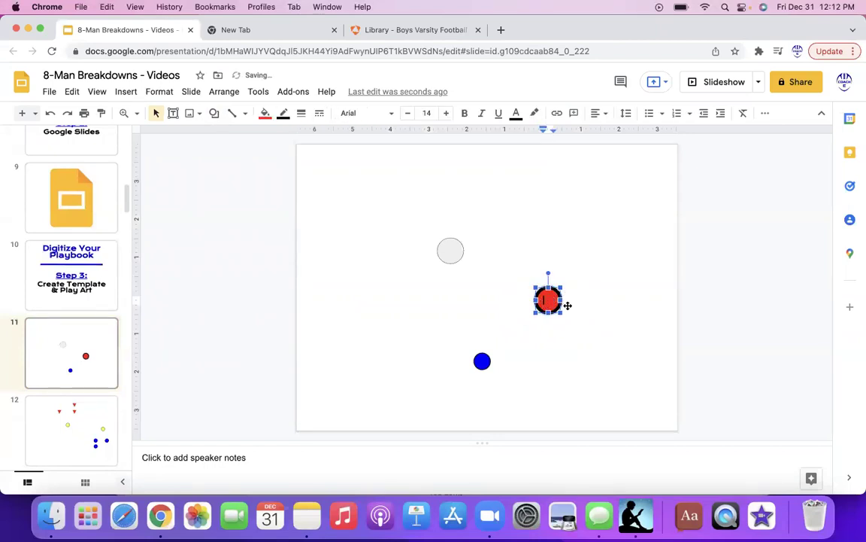
pyautogui.write('C')
# - Enlarge the Q label, make it bold and color it white
pyautogui.click(446, 113)
pyautogui.click(447, 113)
pyautogui.click(447, 113)
pyautogui.click(447, 113)
pyautogui.click(447, 112)
pyautogui.click(446, 113)
pyautogui.click(447, 113)
pyautogui.click(447, 113)
pyautogui.click(446, 113)
pyautogui.click(447, 113)
pyautogui.click(468, 113)
pyautogui.click(516, 113)
pyautogui.click(530, 148)
pyautogui.click(494, 173)
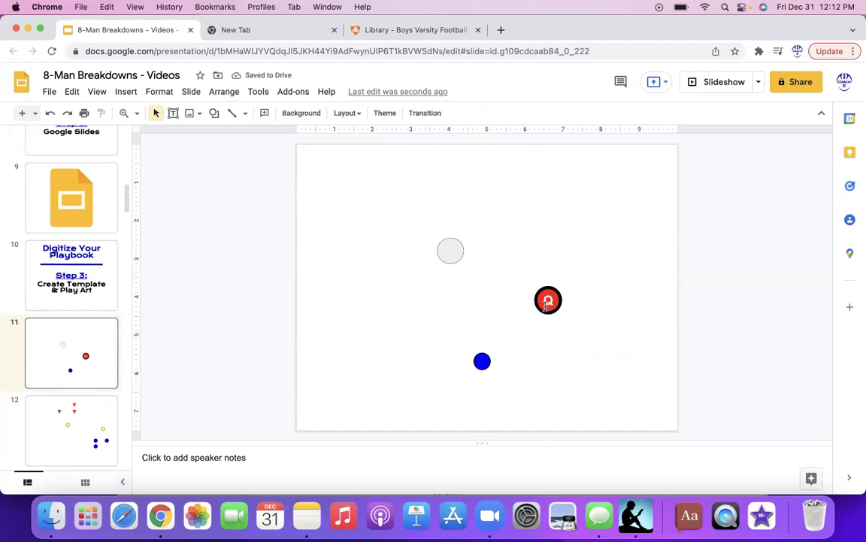
# - Draw a triangle about 0.6 inch wide above the Q circle and rotate it 180 degrees to point downward
pyautogui.click(213, 113)
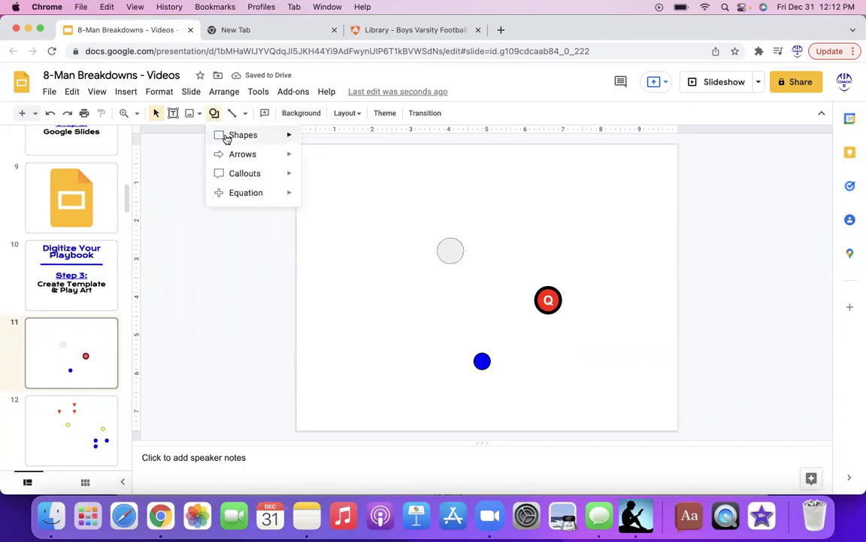
pyautogui.moveTo(228, 135)
pyautogui.click(305, 153)
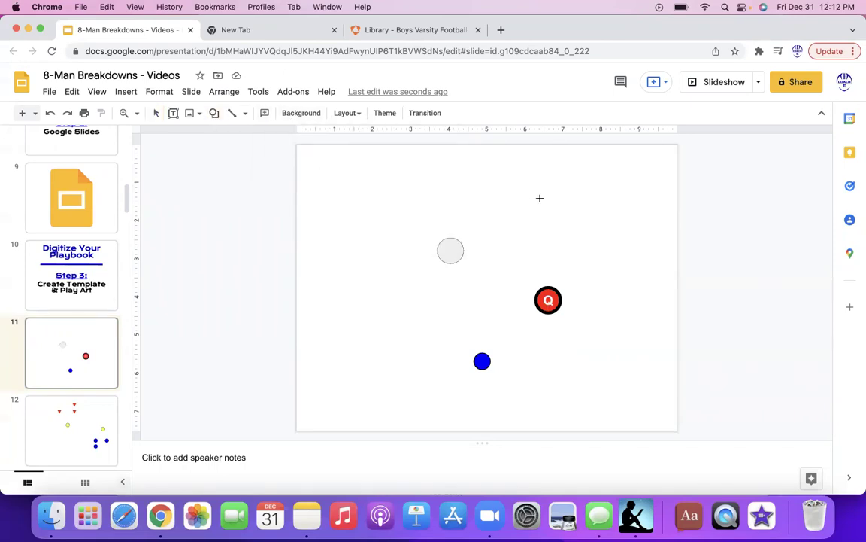
pyautogui.moveTo(536, 197); pyautogui.dragTo(558, 220)
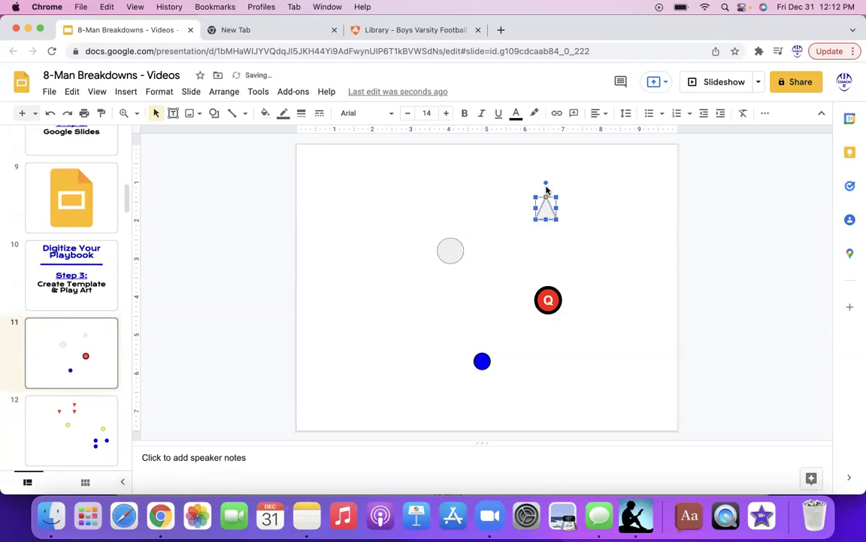
pyautogui.moveTo(546, 184); pyautogui.dragTo(548, 241)
pyautogui.click(613, 236)
pyautogui.click(547, 205)
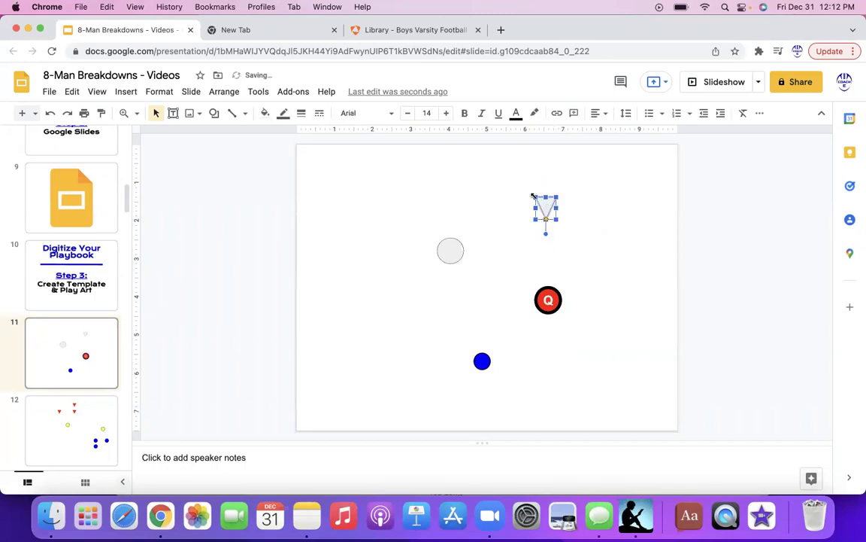
pyautogui.click(594, 230)
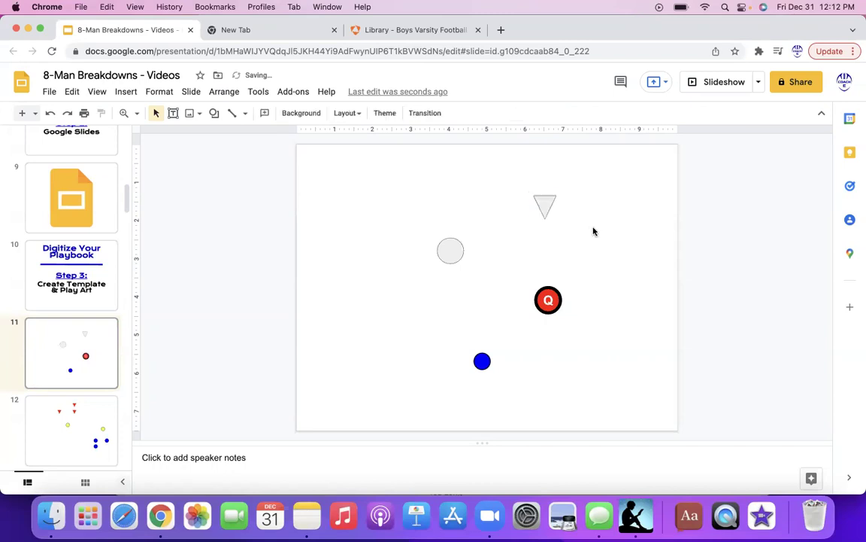
# - Move the triangle directly above the Q circle and place the gray circle level with Q, above the blue circle
pyautogui.moveTo(543, 205); pyautogui.dragTo(547, 253)
pyautogui.click(587, 263)
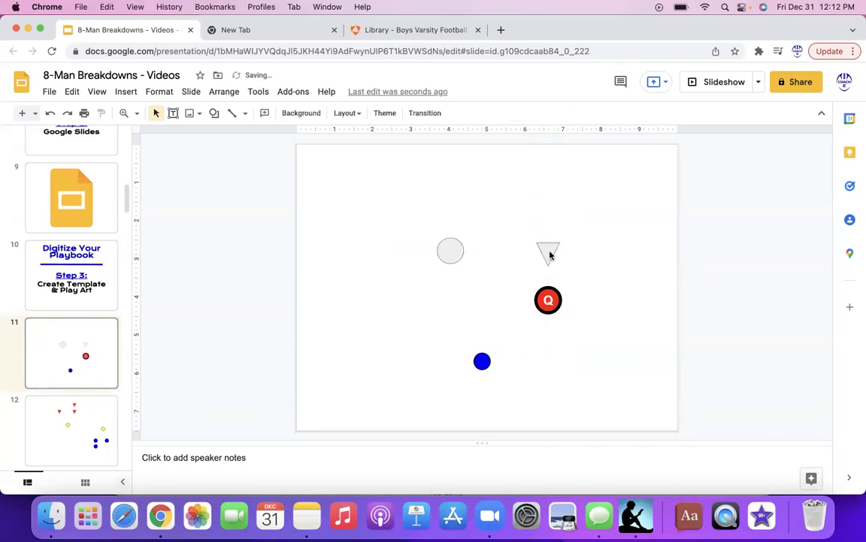
pyautogui.moveTo(444, 246); pyautogui.dragTo(477, 299)
pyautogui.click(544, 322)
pyautogui.click(548, 300)
pyautogui.click(476, 300)
pyautogui.click(493, 236)
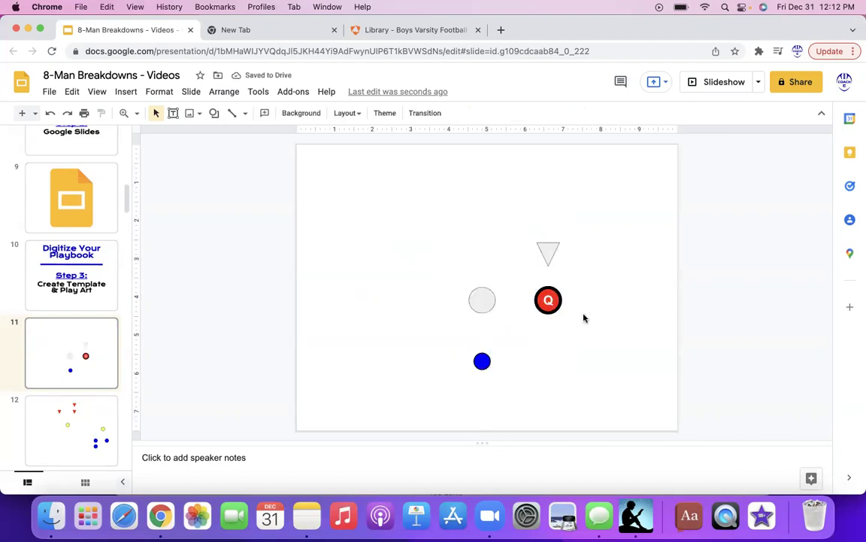
# - Delete the blue circle and place a copy of the gray circle immediately to the left of the original
pyautogui.moveTo(488, 360); pyautogui.dragTo(445, 300)
pyautogui.click(484, 300)
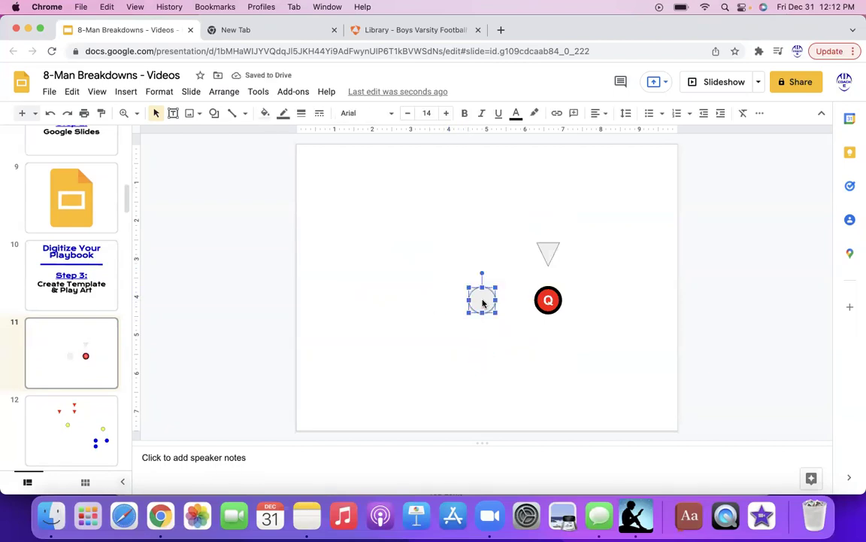
pyautogui.click(457, 335)
pyautogui.press('cmd+v')
pyautogui.moveTo(487, 304); pyautogui.dragTo(449, 300)
pyautogui.click(535, 328)
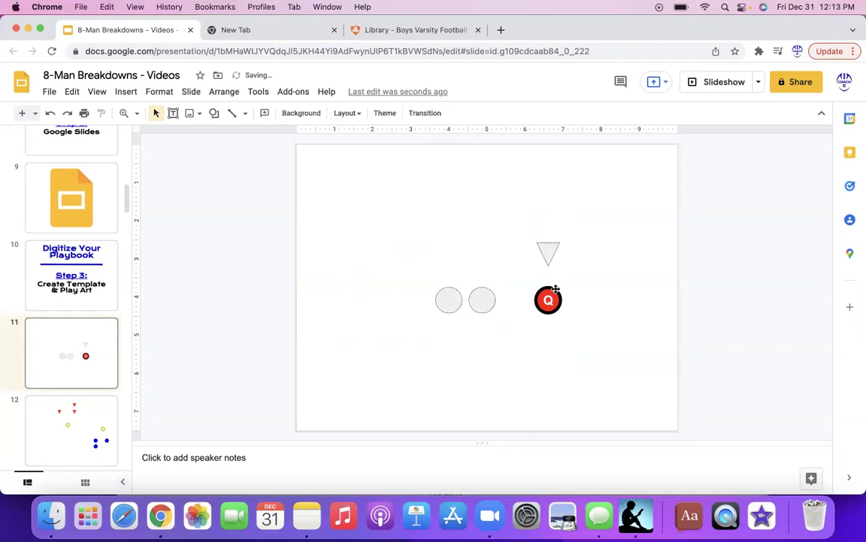
# - Move the Q circle directly below the right-hand gray circle and label that gray circle C
pyautogui.moveTo(554, 289); pyautogui.dragTo(489, 345)
pyautogui.click(515, 328)
pyautogui.click(480, 297)
pyautogui.write('c')
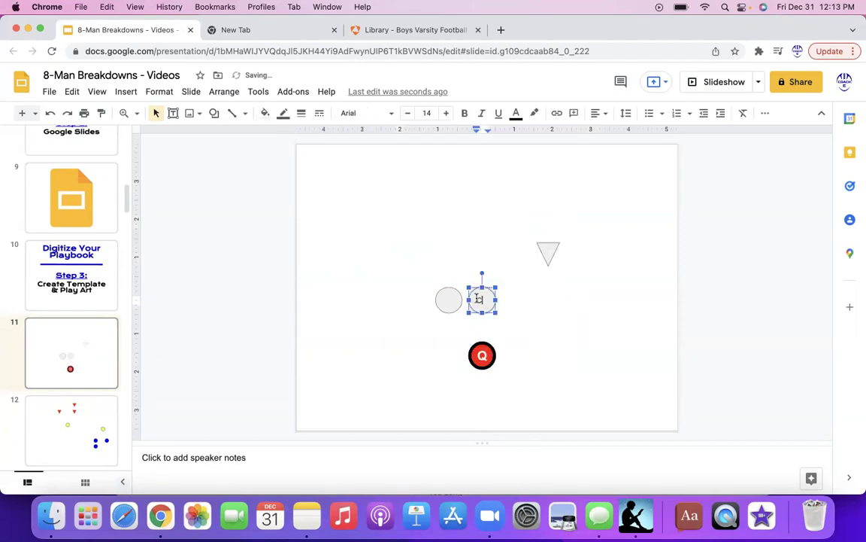
# - Make the C label bold and increase its font size
pyautogui.click(464, 113)
pyautogui.click(445, 114)
pyautogui.click(444, 114)
pyautogui.click(445, 113)
pyautogui.click(445, 114)
pyautogui.click(444, 114)
pyautogui.click(445, 114)
pyautogui.click(501, 184)
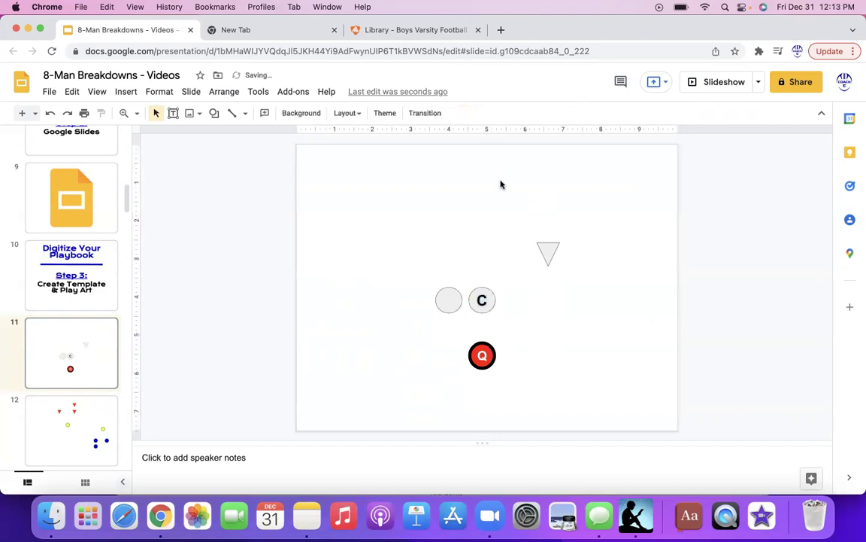
# - Move the triangle directly above the C circle and label it with a bold N at font size 22
pyautogui.moveTo(552, 248); pyautogui.dragTo(478, 252)
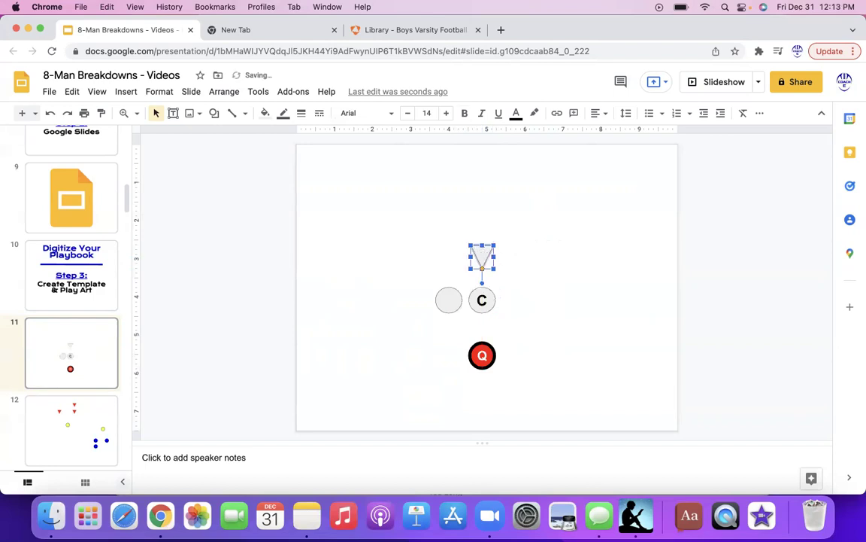
pyautogui.click(480, 250)
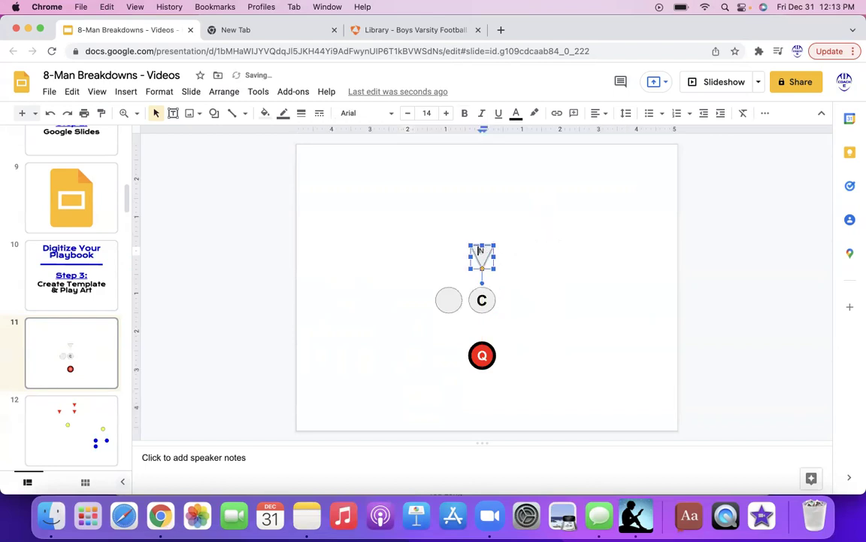
pyautogui.click(447, 113)
pyautogui.click(447, 113)
pyautogui.click(464, 113)
# - Try to center the N label inside the triangle using the horizontal and vertical text alignment options
pyautogui.click(599, 112)
pyautogui.click(614, 136)
pyautogui.click(562, 225)
pyautogui.click(486, 257)
pyautogui.click(599, 114)
pyautogui.click(617, 148)
pyautogui.click(608, 117)
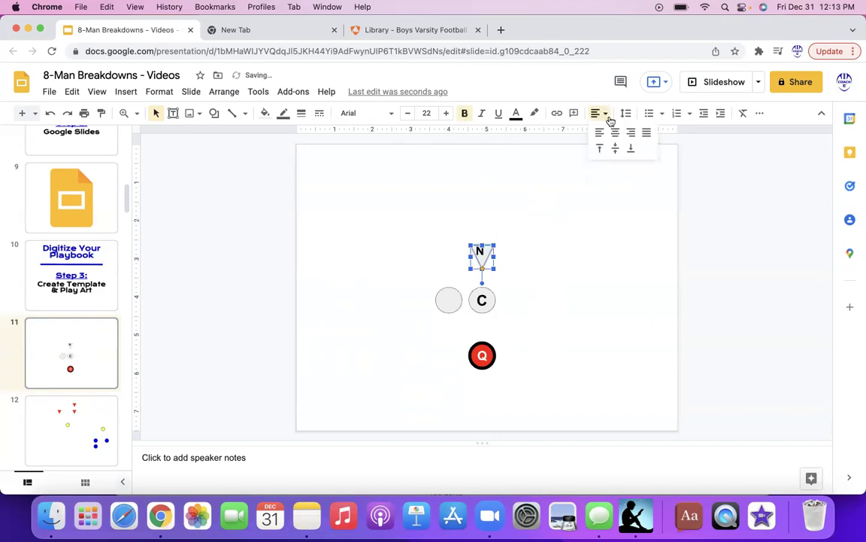
pyautogui.click(633, 132)
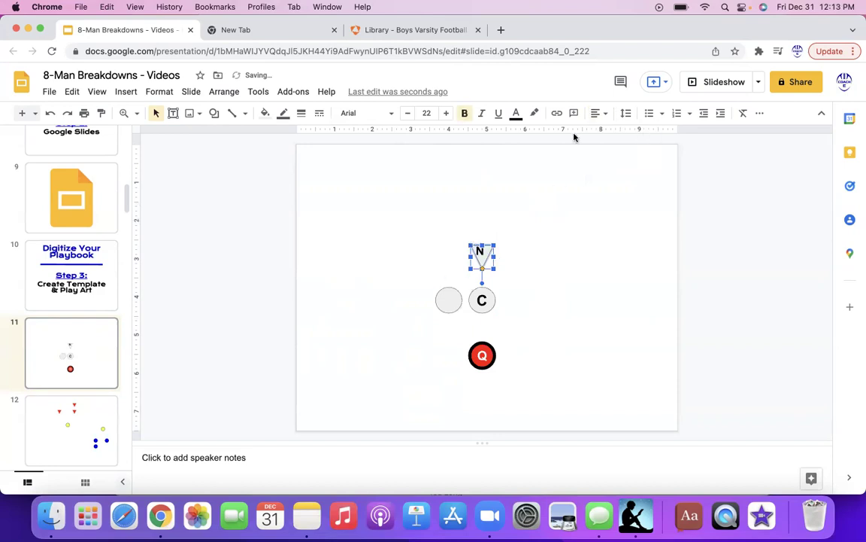
pyautogui.click(595, 113)
pyautogui.click(615, 145)
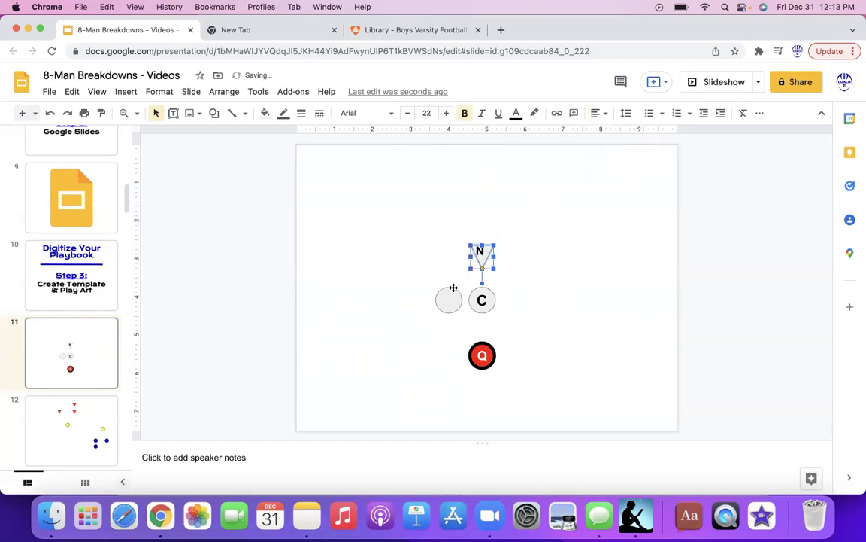
pyautogui.click(480, 252)
pyautogui.click(607, 114)
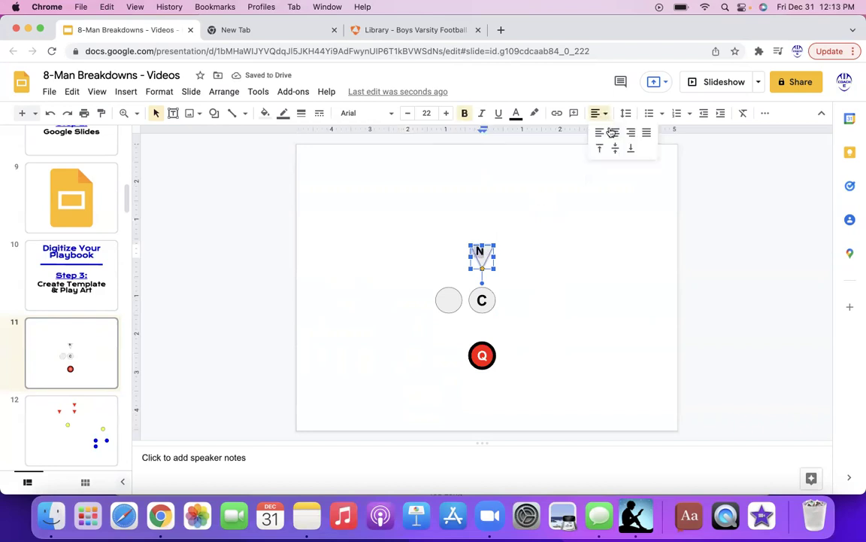
pyautogui.click(608, 115)
pyautogui.click(610, 117)
pyautogui.click(615, 133)
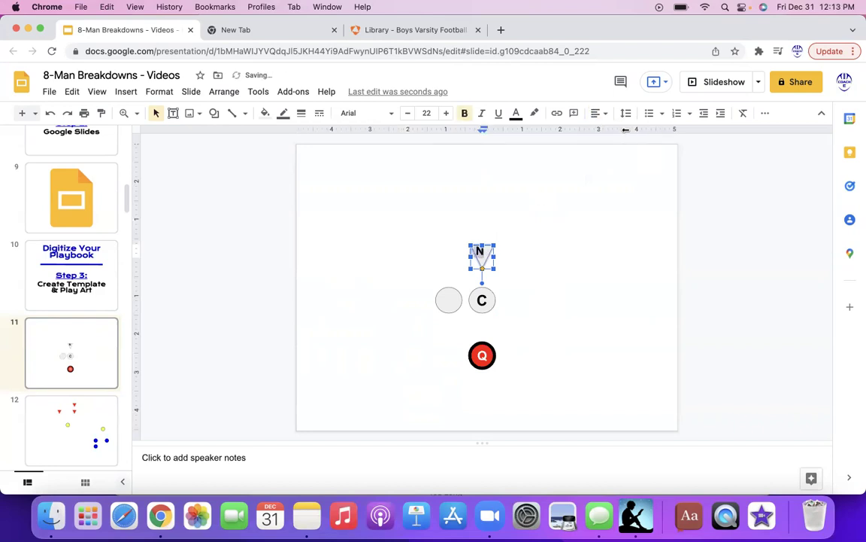
# - Try again to center the N label inside the triangle with the text alignment options
pyautogui.click(607, 113)
pyautogui.click(640, 132)
pyautogui.click(607, 114)
pyautogui.click(640, 133)
pyautogui.click(574, 254)
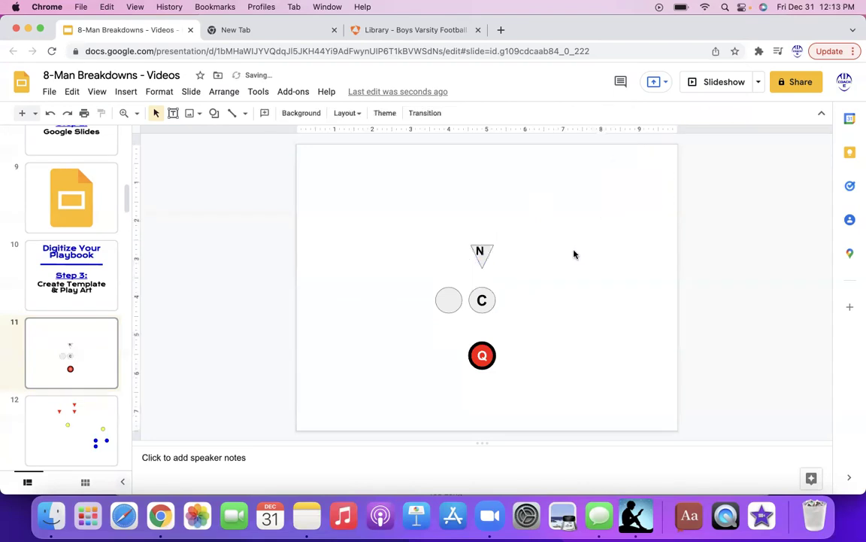
# - Delete the N label from the triangle and leave the shape's text empty
pyautogui.click(480, 251)
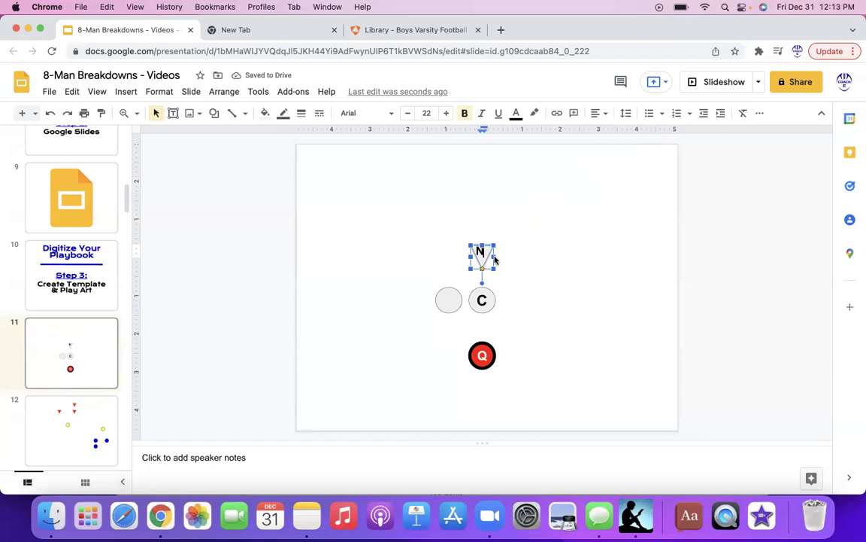
pyautogui.press('BackSpace')
pyautogui.press('Escape')
pyautogui.press('Escape')
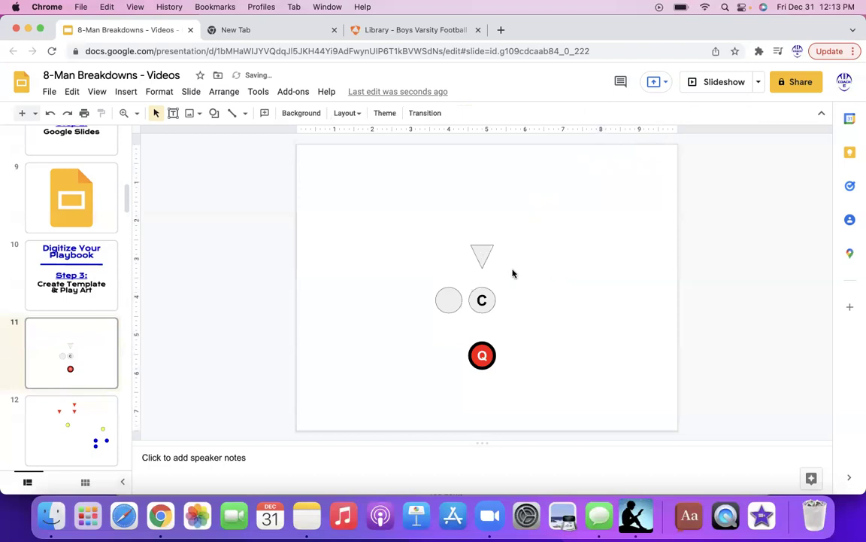
# - Give the triangle above the C circle a blue fill and a yellow border 4px thick
pyautogui.click(482, 256)
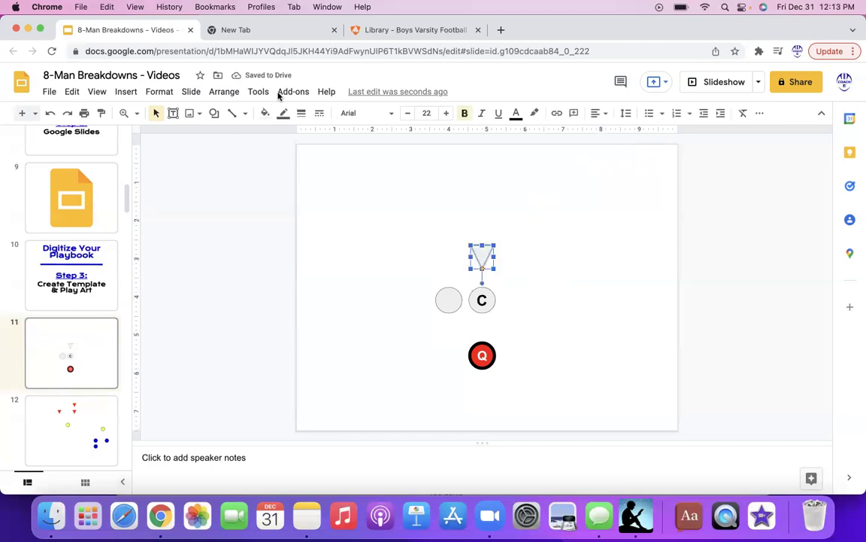
pyautogui.click(264, 113)
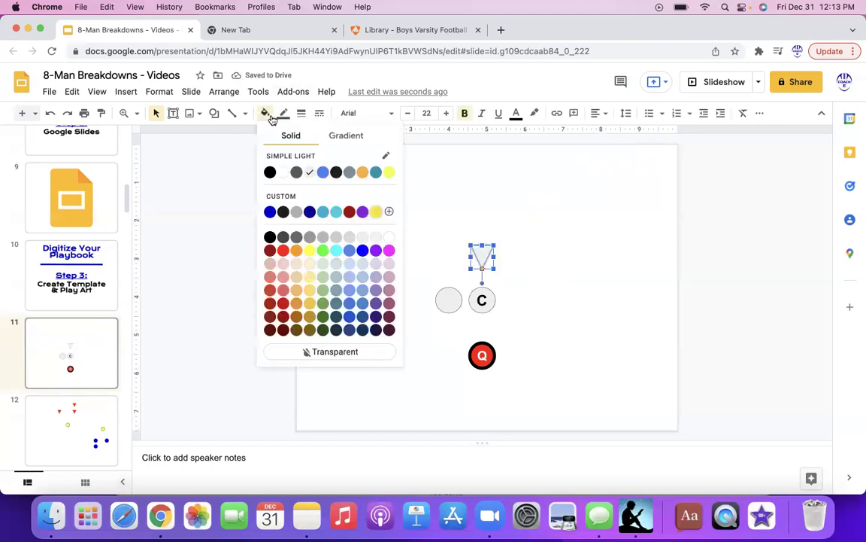
pyautogui.click(269, 212)
pyautogui.click(283, 113)
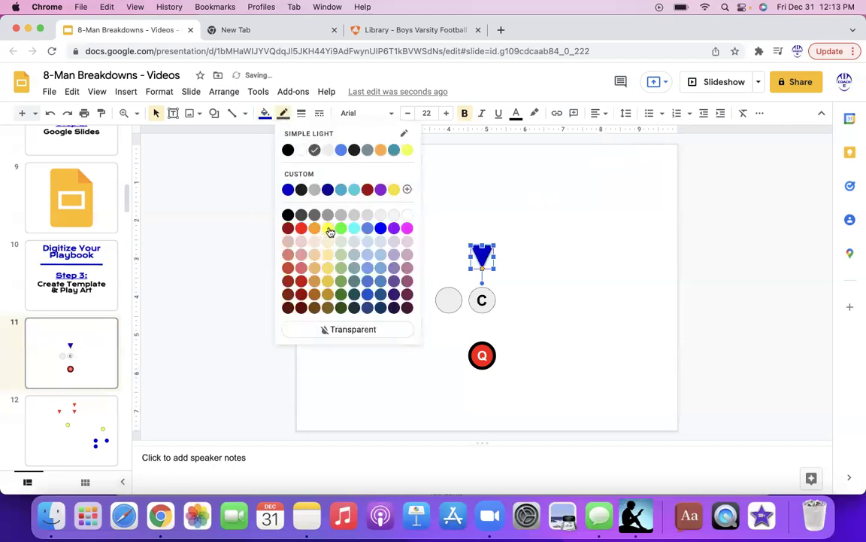
pyautogui.click(394, 189)
pyautogui.click(301, 113)
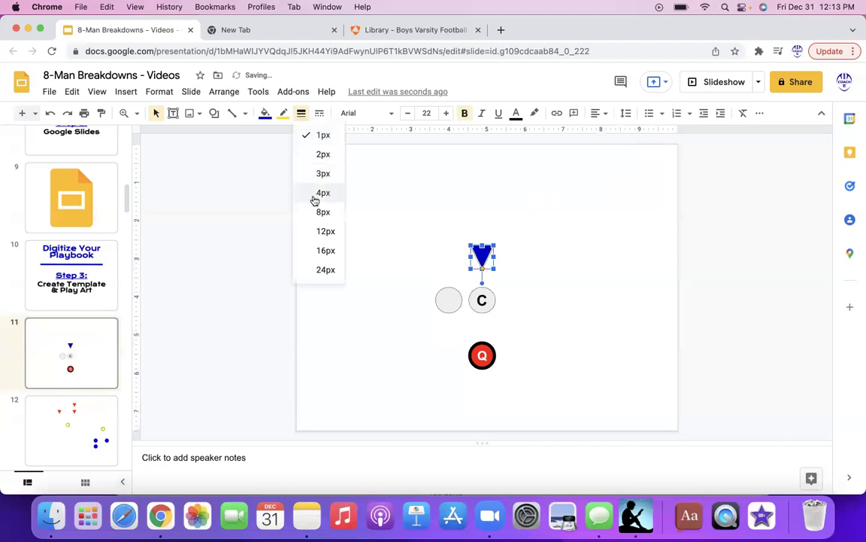
pyautogui.click(317, 193)
pyautogui.click(379, 212)
pyautogui.click(485, 259)
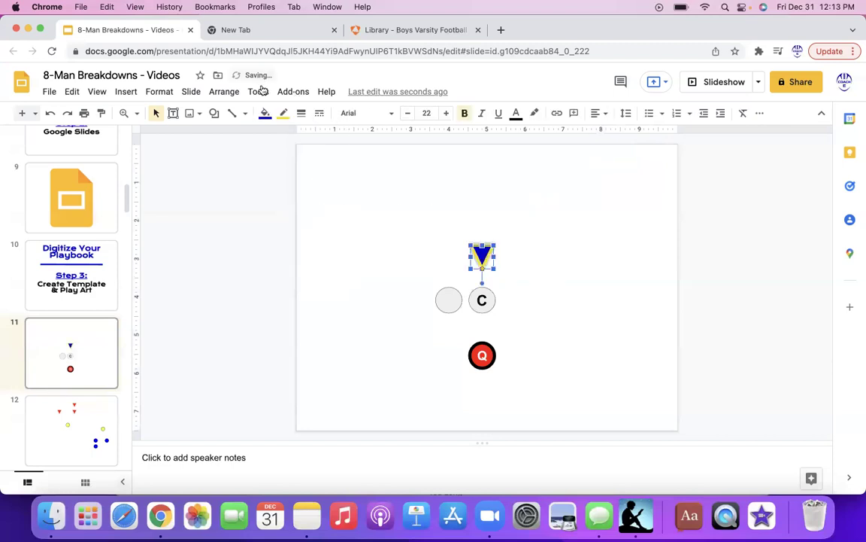
# - Swap the triangle's colors by setting its fill to yellow and its border to blue
pyautogui.click(264, 113)
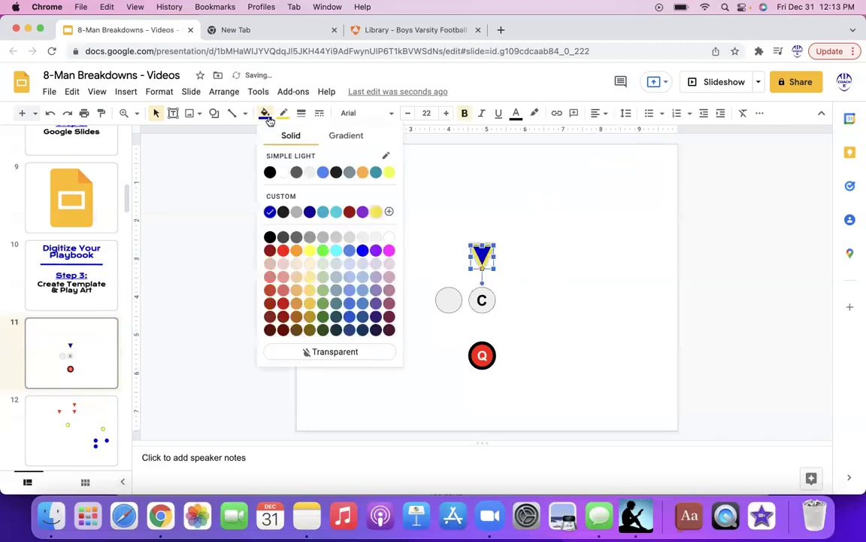
pyautogui.click(376, 212)
pyautogui.click(283, 113)
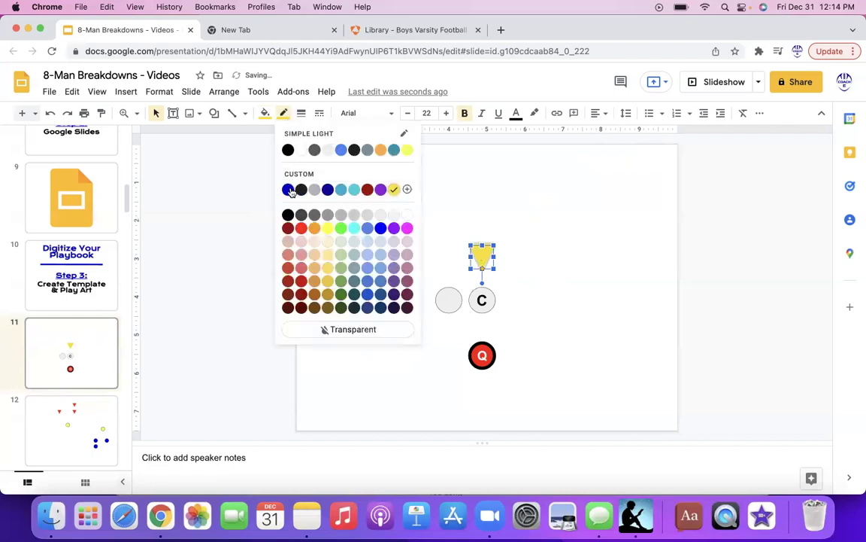
pyautogui.click(289, 246)
pyautogui.click(357, 217)
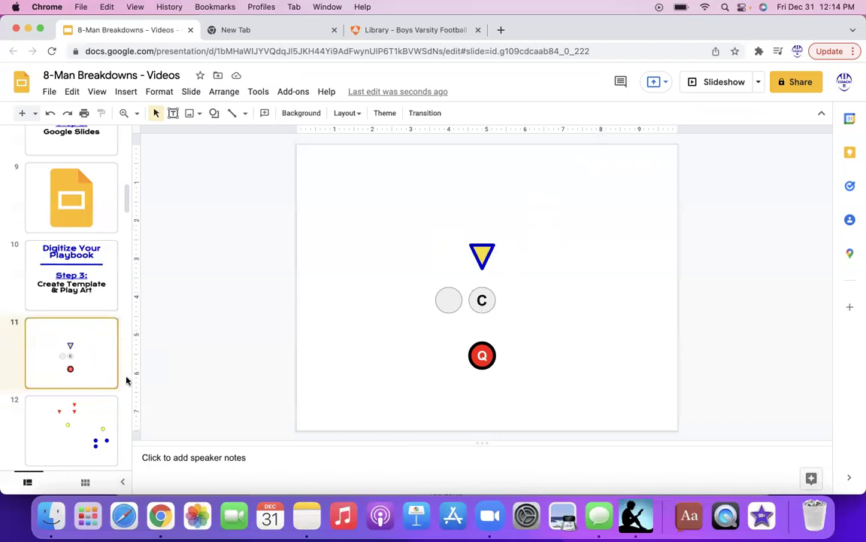
# - On slide 13, delete the left hook route, the angled route on the right and the two outermost linemen circles
pyautogui.click(87, 424)
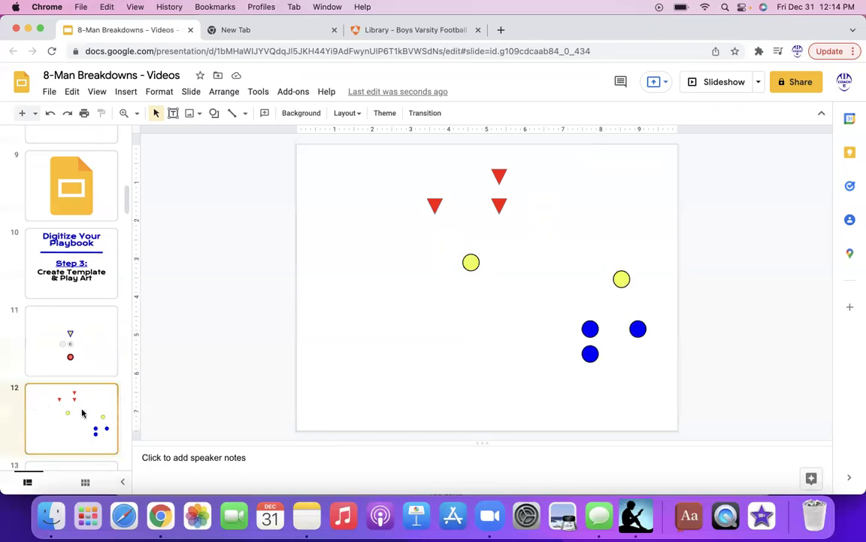
pyautogui.press('Down')
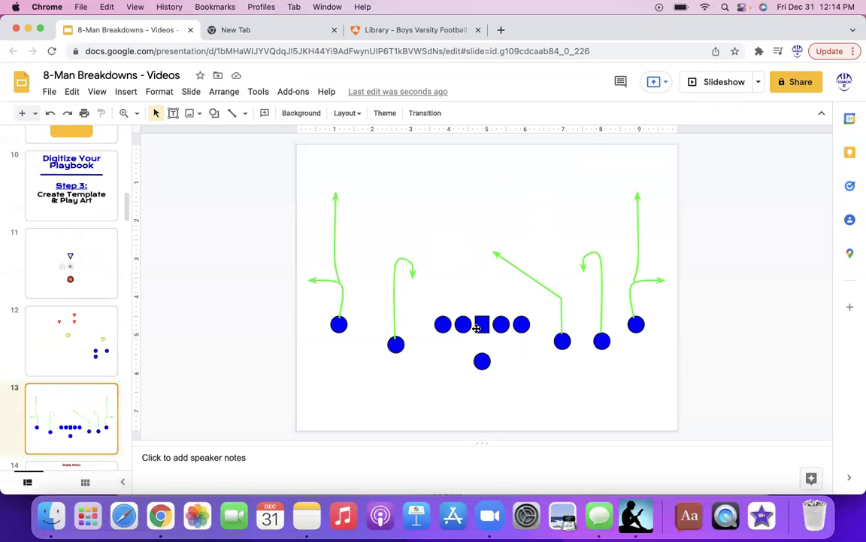
pyautogui.click(392, 290)
pyautogui.press('BackSpace')
pyautogui.click(559, 299)
pyautogui.press('BackSpace')
pyautogui.click(442, 325)
pyautogui.press('BackSpace')
pyautogui.click(521, 324)
pyautogui.press('BackSpace')
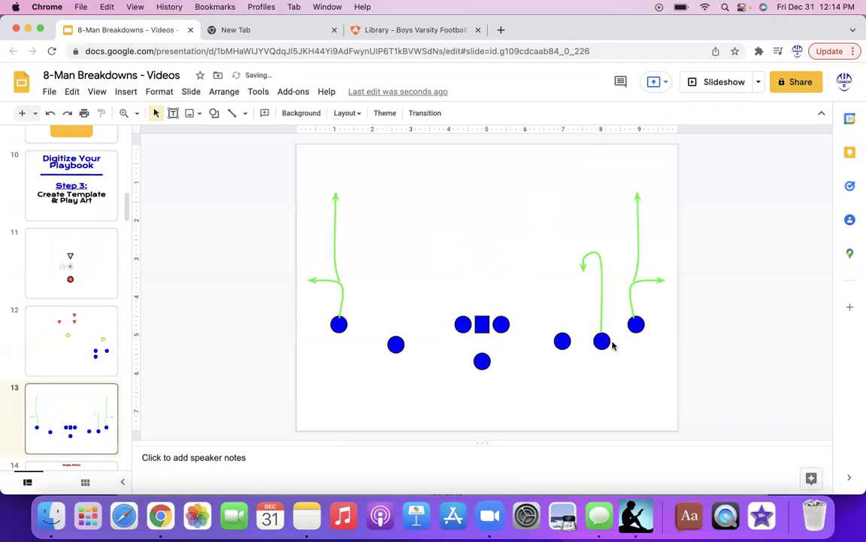
# - Delete the two inside receiver circles on the right and the remaining hook route above them
pyautogui.click(562, 340)
pyautogui.press('BackSpace')
pyautogui.click(602, 341)
pyautogui.press('BackSpace')
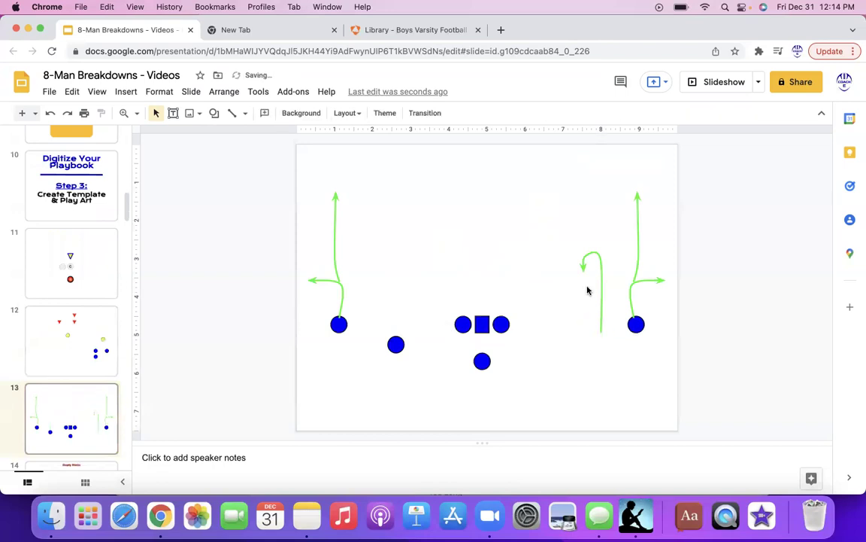
pyautogui.click(601, 291)
pyautogui.press('BackSpace')
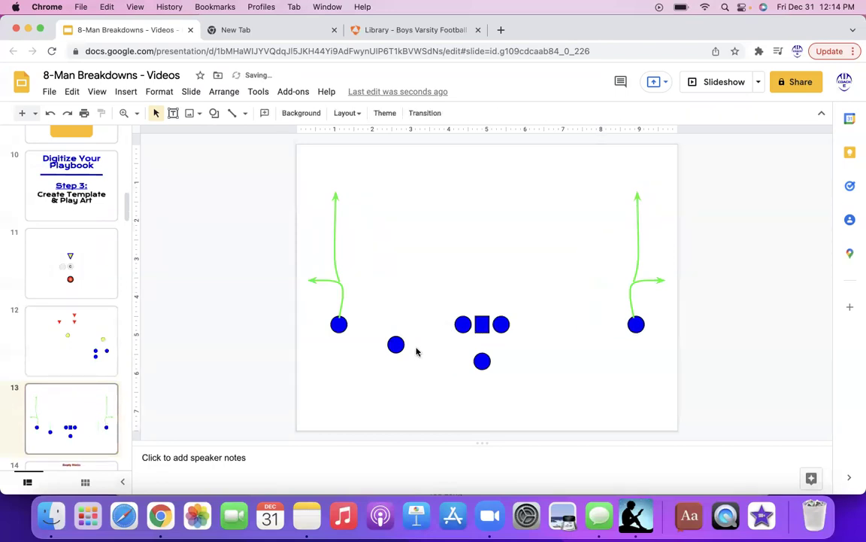
# - Duplicate the left slot receiver circle and place the copy in the backfield, just below and right of the quarterback circle
pyautogui.click(398, 344)
pyautogui.moveTo(400, 344); pyautogui.dragTo(502, 374)
pyautogui.click(547, 377)
pyautogui.click(342, 294)
pyautogui.click(399, 283)
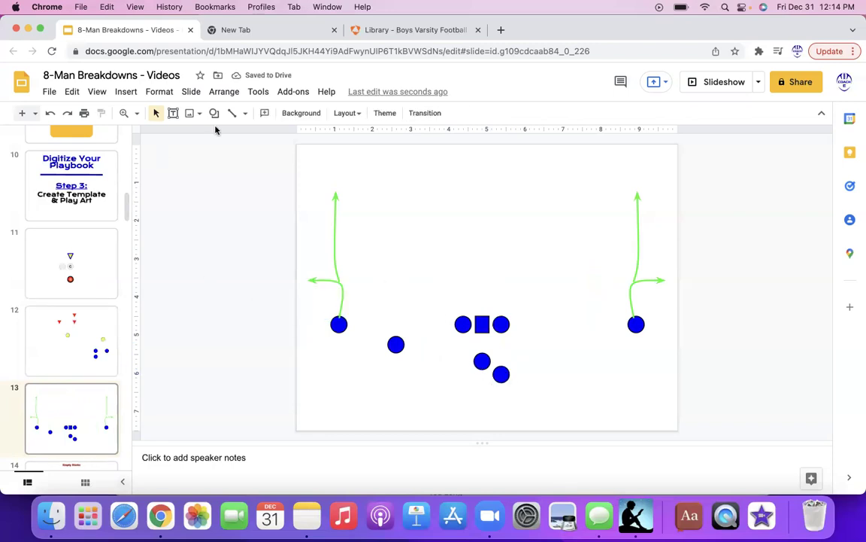
# - Delete the remaining green route arrows above both outside receivers
pyautogui.click(337, 287)
pyautogui.press('BackSpace')
pyautogui.click(336, 258)
pyautogui.press('BackSpace')
pyautogui.click(637, 274)
pyautogui.press('BackSpace')
pyautogui.click(637, 280)
pyautogui.press('BackSpace')
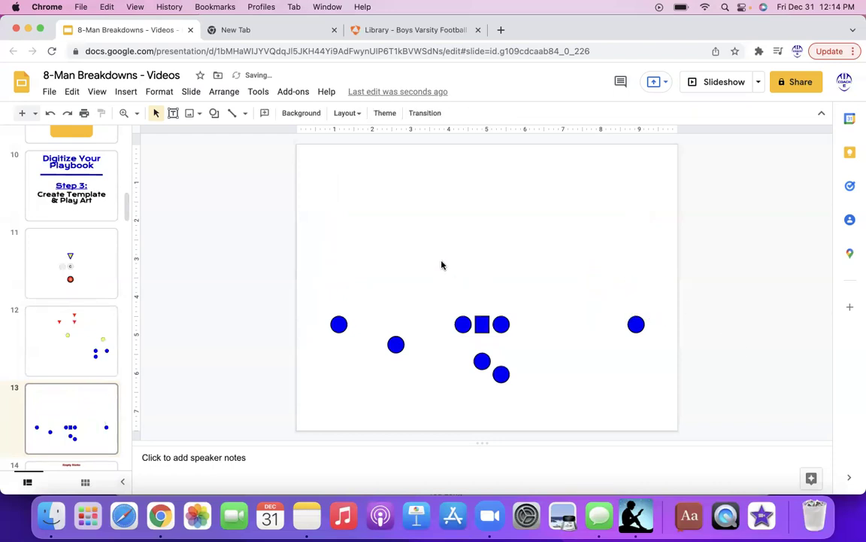
# - Draw a polyline route from the left slot receiver straight upfield and diagonally toward the left sideline, and thicken its line
pyautogui.click(244, 113)
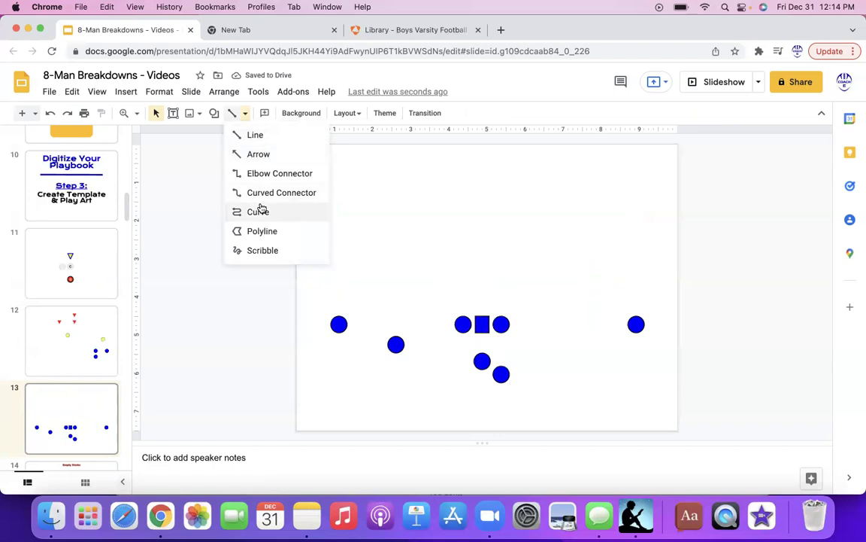
pyautogui.click(262, 230)
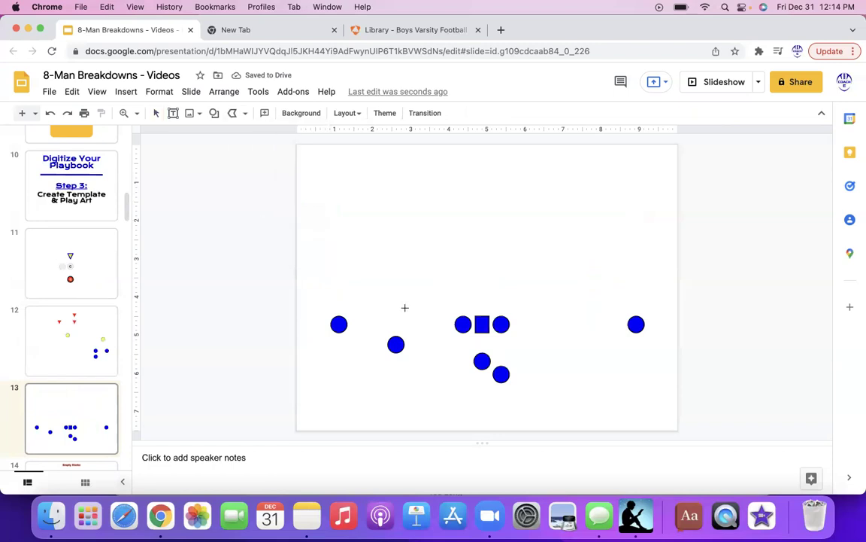
pyautogui.click(240, 115)
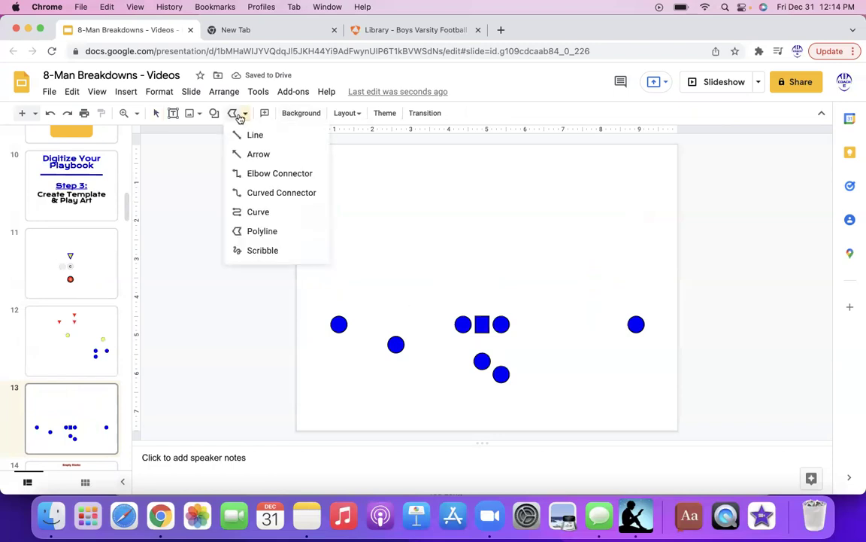
pyautogui.click(265, 233)
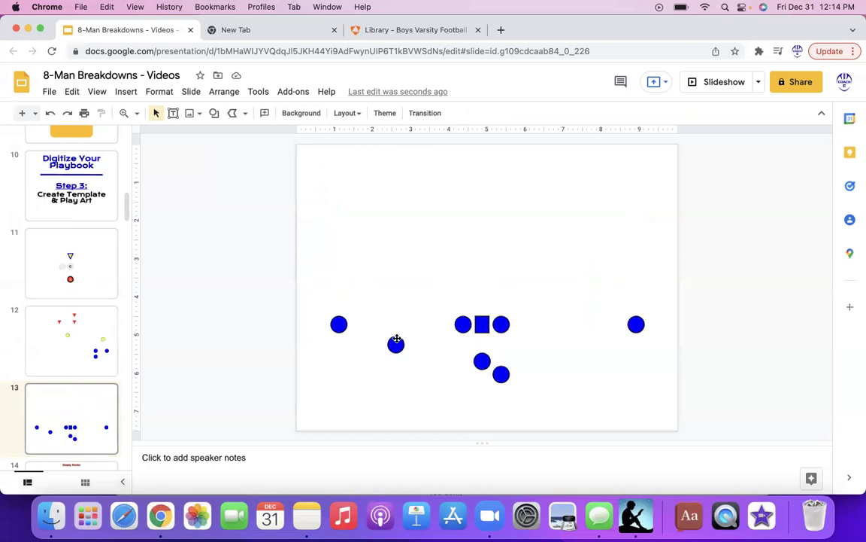
pyautogui.press('Escape')
pyautogui.click(231, 113)
pyautogui.moveTo(398, 311); pyautogui.dragTo(395, 264)
pyautogui.click(396, 250)
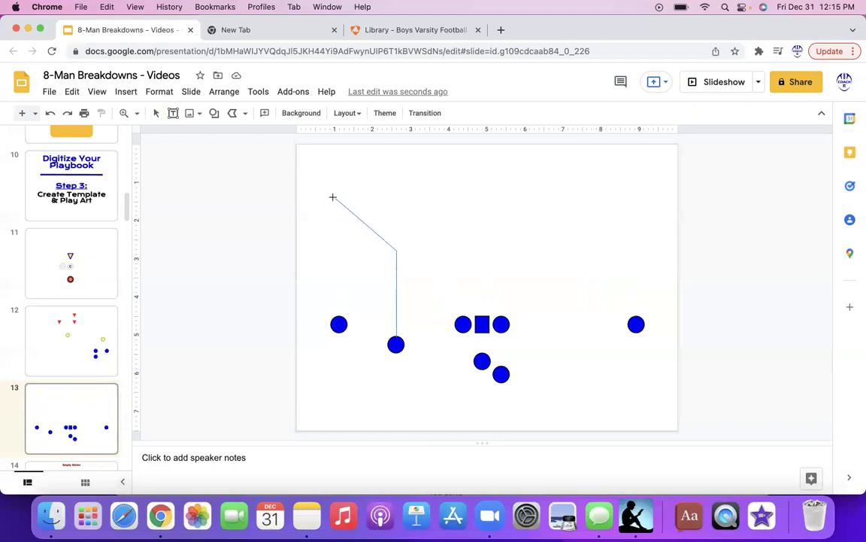
pyautogui.doubleClick(333, 197)
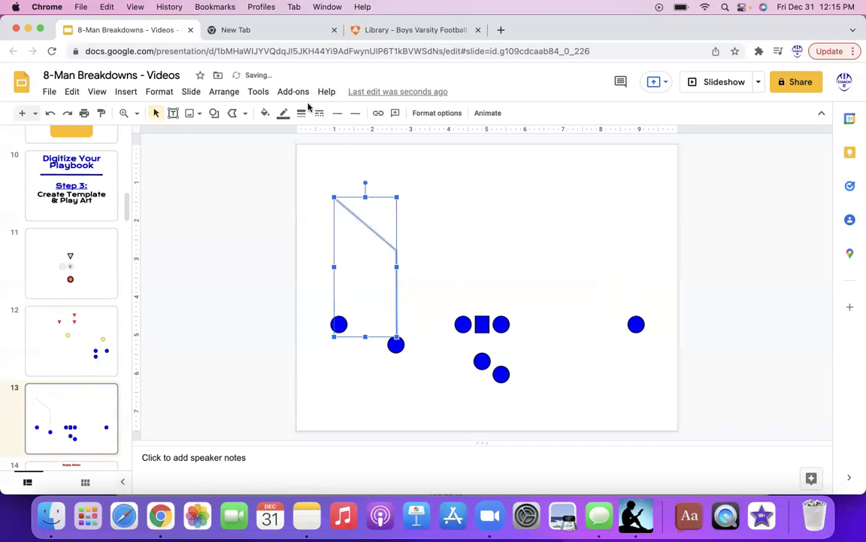
pyautogui.click(301, 113)
pyautogui.click(314, 203)
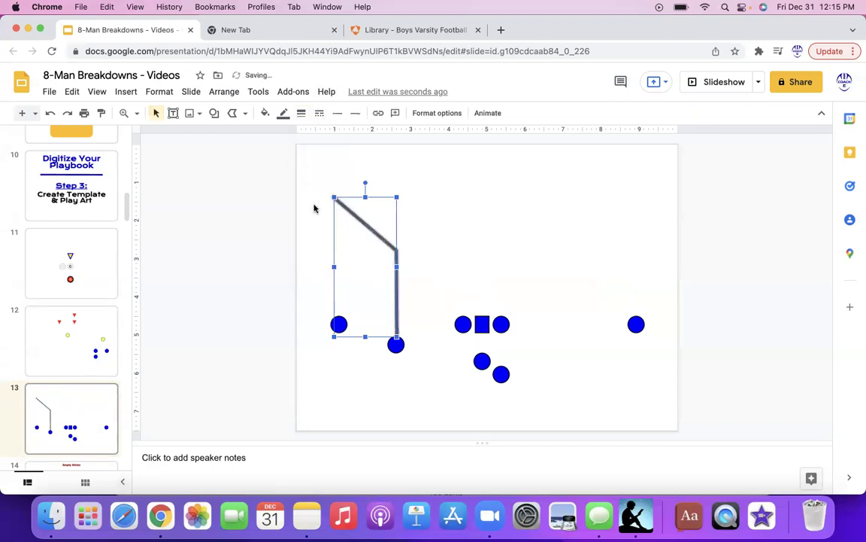
pyautogui.click(265, 114)
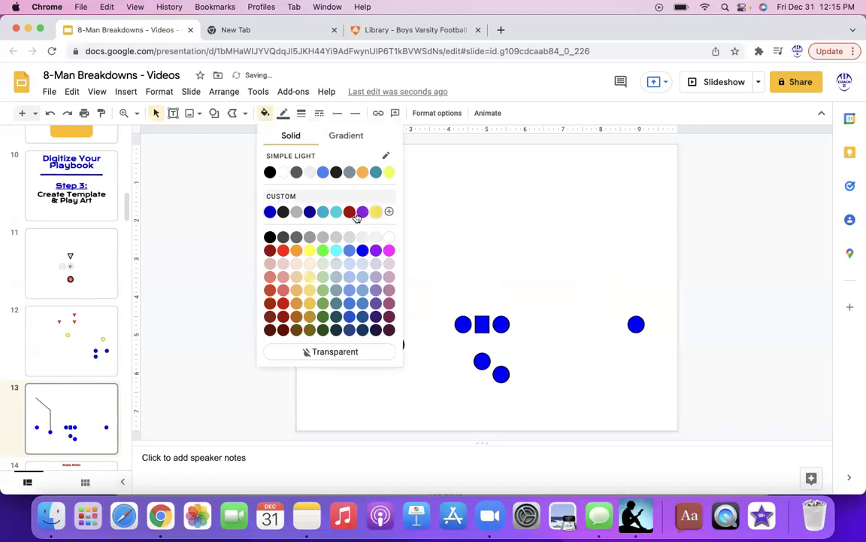
pyautogui.click(322, 251)
pyautogui.click(271, 113)
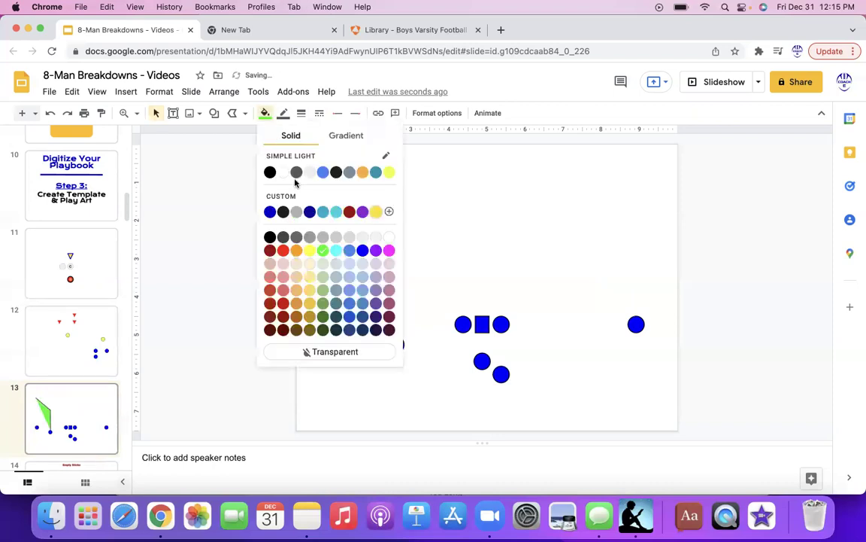
pyautogui.click(335, 347)
# - Color the slot receiver's route line bright green and add an arrowhead at its end
pyautogui.click(284, 114)
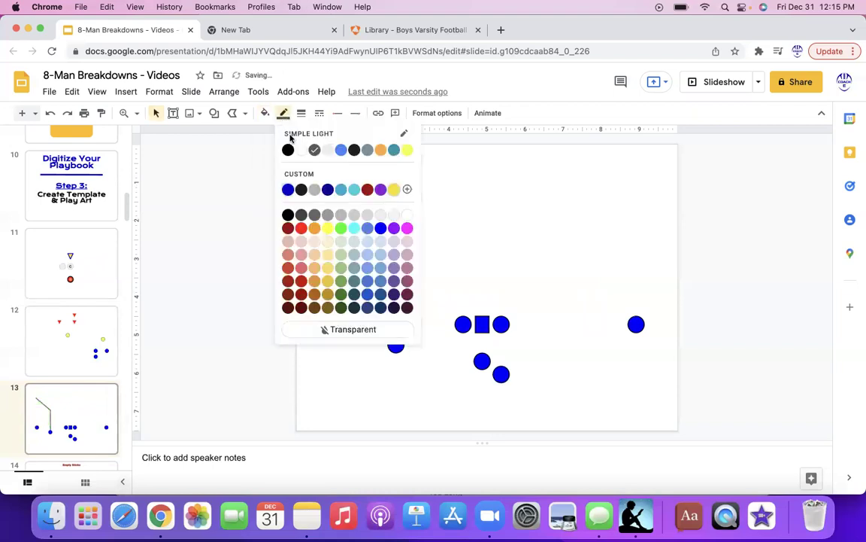
pyautogui.click(340, 227)
pyautogui.click(354, 113)
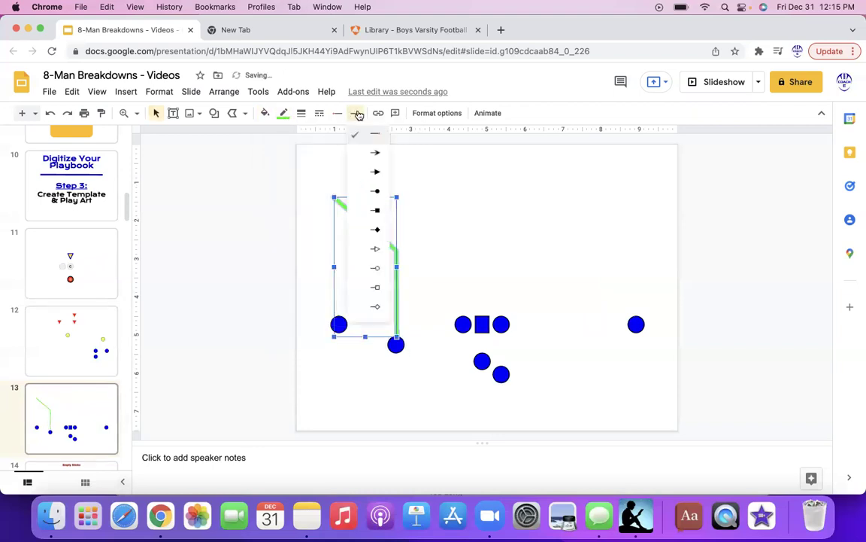
pyautogui.click(376, 154)
pyautogui.click(411, 196)
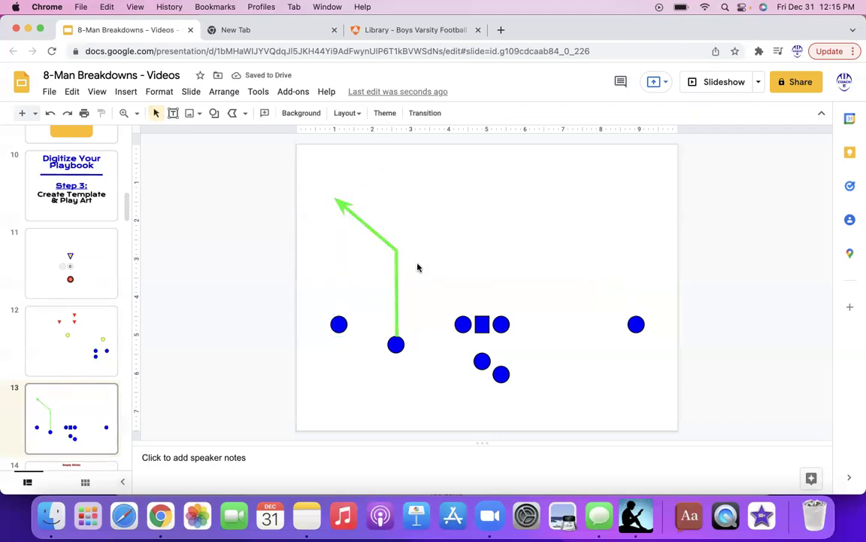
# - Draw a polyline route from the far-left receiver that goes upfield, angles inward and cuts back toward the left sideline
pyautogui.click(245, 113)
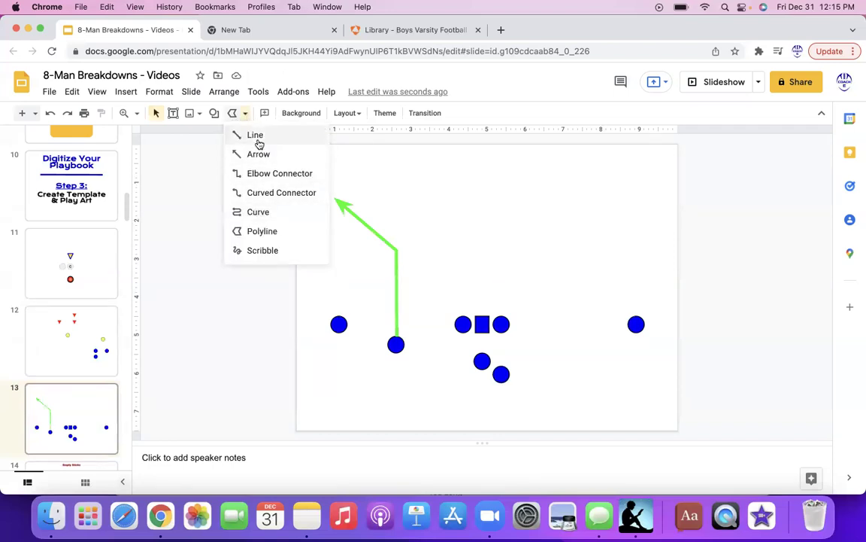
pyautogui.click(249, 212)
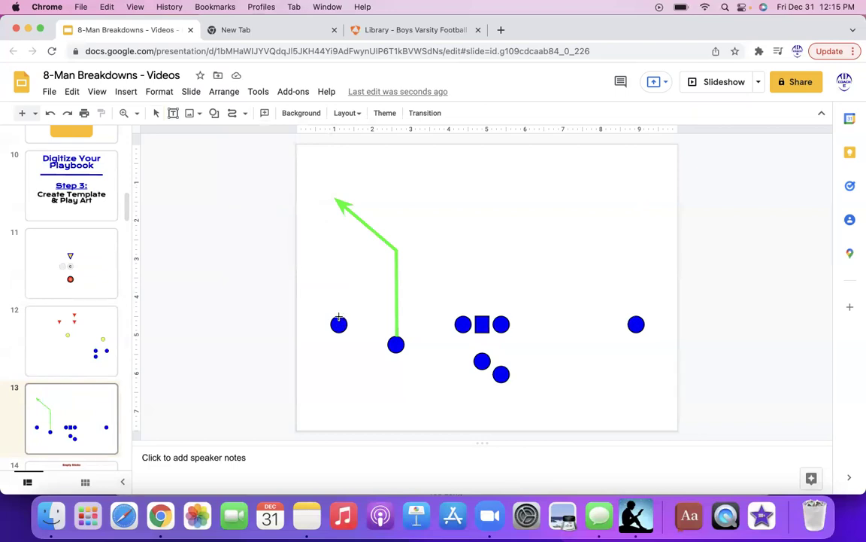
pyautogui.click(244, 113)
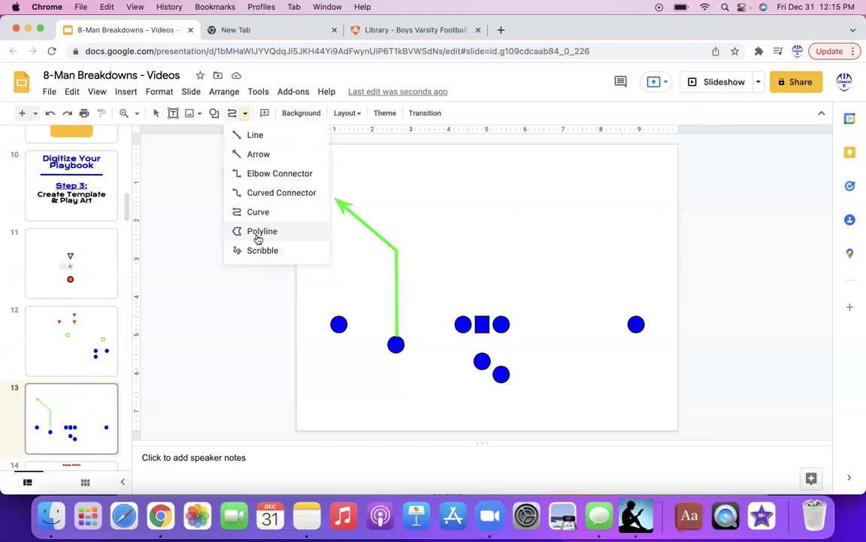
pyautogui.click(258, 233)
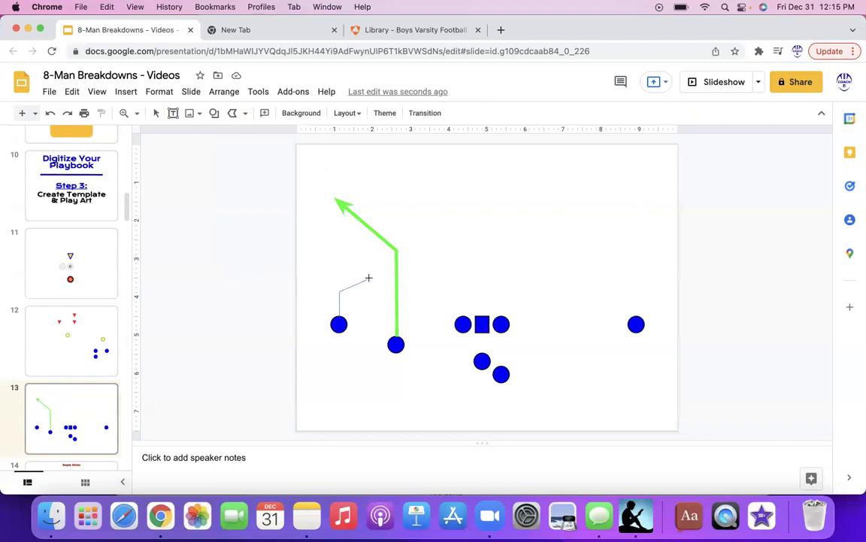
pyautogui.doubleClick(308, 278)
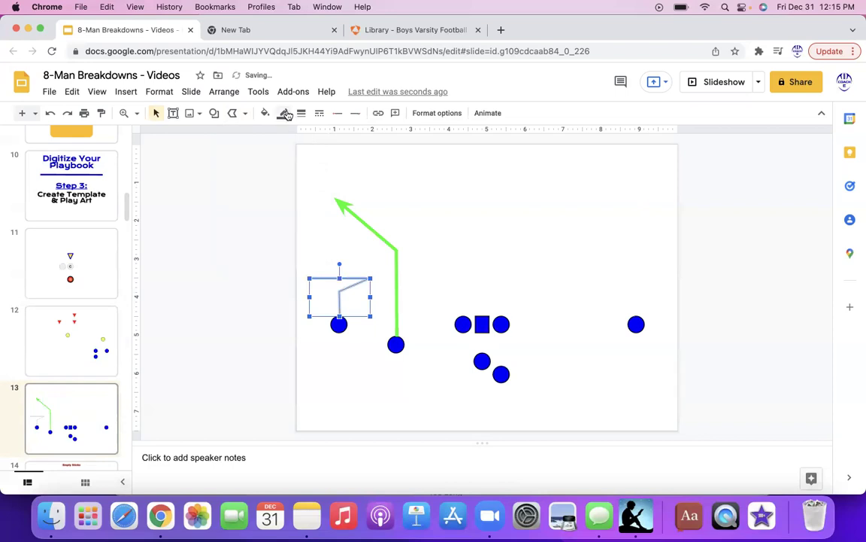
# - Color the far-left receiver's route bright green, add an arrowhead at its end and thicken its line
pyautogui.click(284, 113)
pyautogui.click(340, 227)
pyautogui.click(355, 113)
pyautogui.click(363, 156)
pyautogui.click(301, 112)
pyautogui.click(319, 214)
pyautogui.click(454, 248)
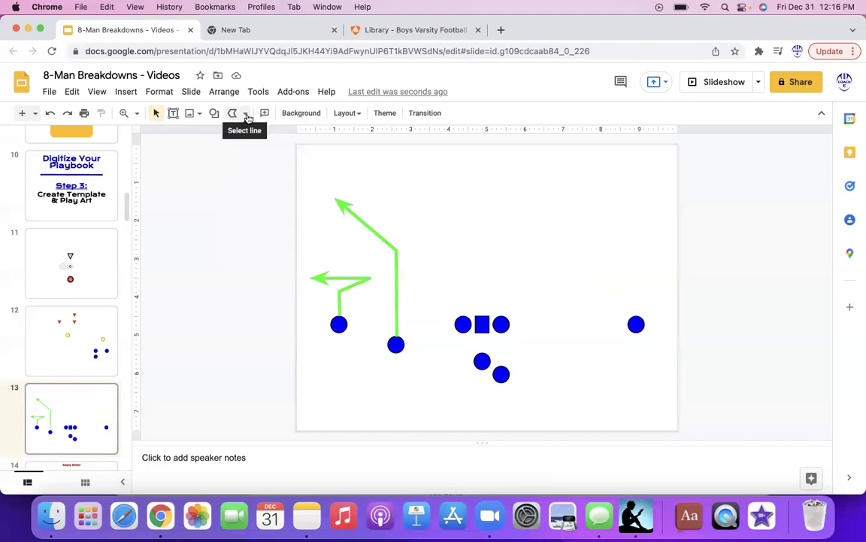
# - Draw a polyline route from the far-right receiver straight upfield and diagonally inward toward the middle of the field
pyautogui.click(233, 113)
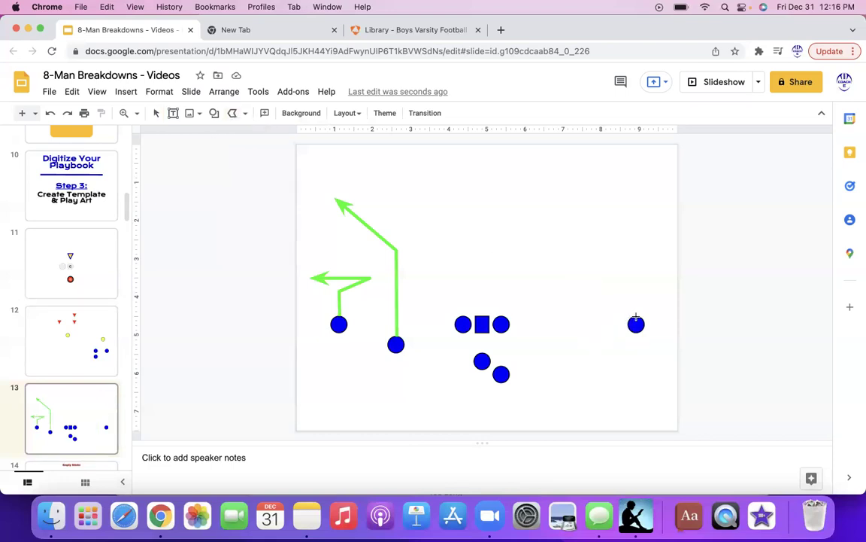
pyautogui.moveTo(633, 262); pyautogui.dragTo(635, 270)
pyautogui.click(636, 272)
pyautogui.doubleClick(557, 214)
# - Format the far-right receiver's route as a bright green 4 px line with an arrowhead at its end
pyautogui.click(283, 113)
pyautogui.click(301, 197)
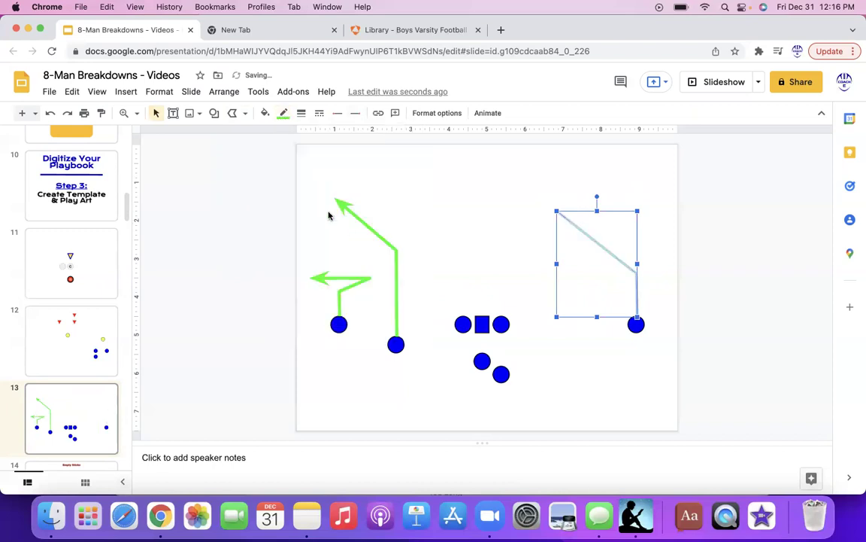
pyautogui.click(301, 113)
pyautogui.click(301, 191)
pyautogui.click(357, 114)
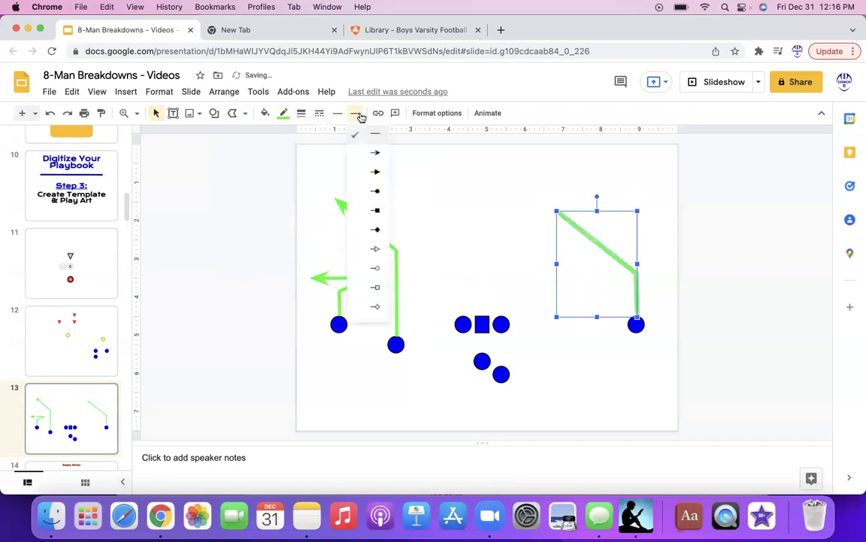
pyautogui.click(376, 153)
pyautogui.click(514, 368)
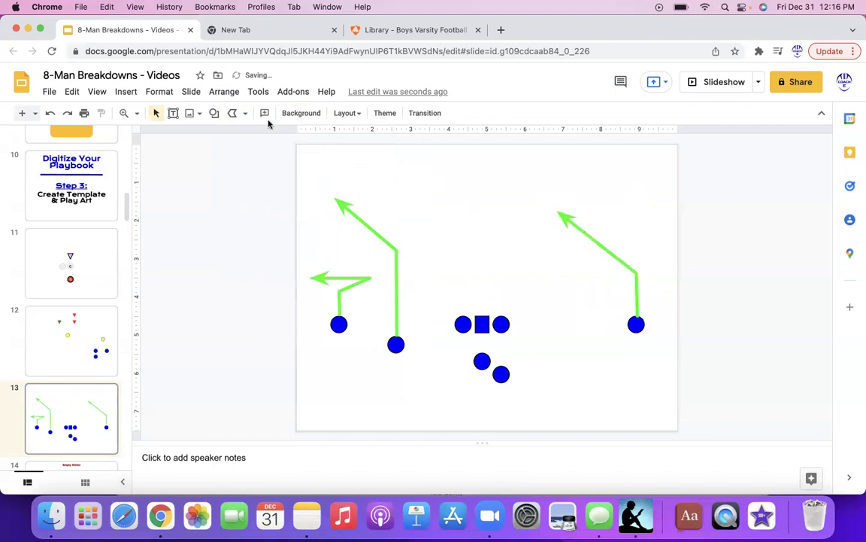
# - Draw a curve route from the back beside the quarterback, swinging out to the right and bending upfield past the far-right receiver's route
pyautogui.click(244, 113)
pyautogui.click(275, 216)
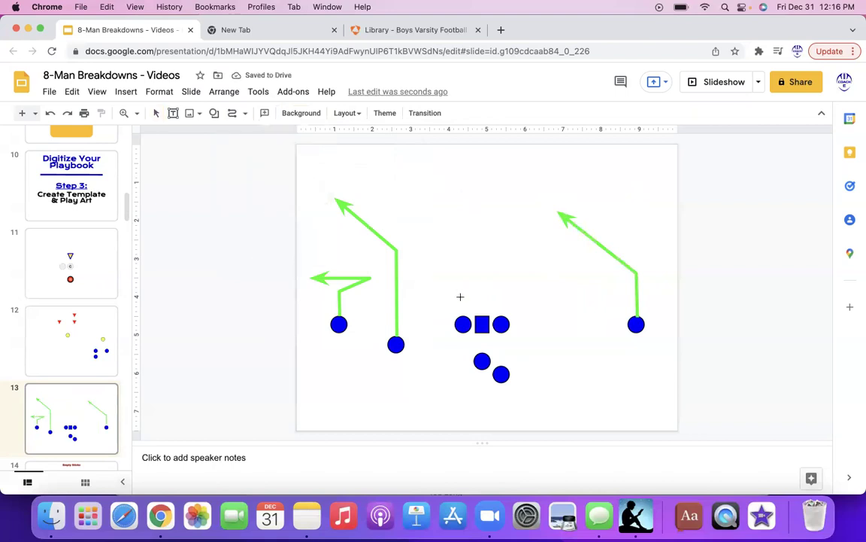
pyautogui.click(242, 112)
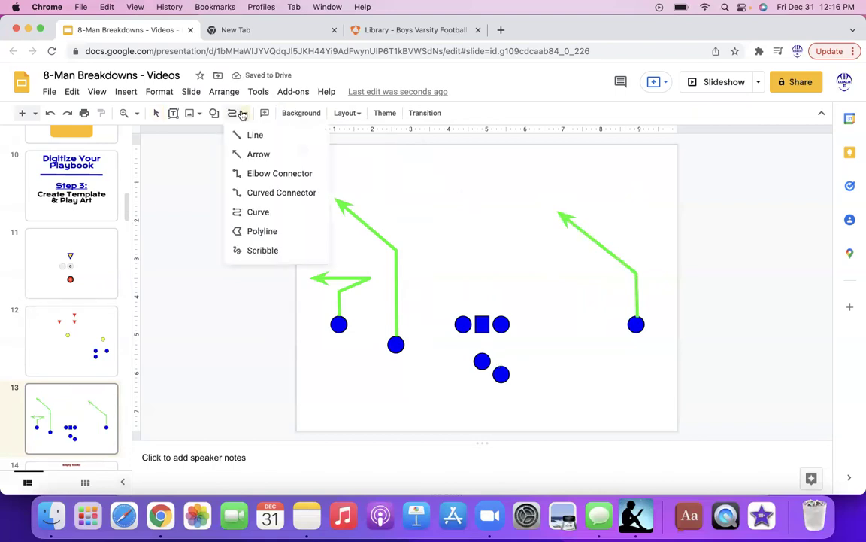
pyautogui.click(263, 216)
pyautogui.click(232, 113)
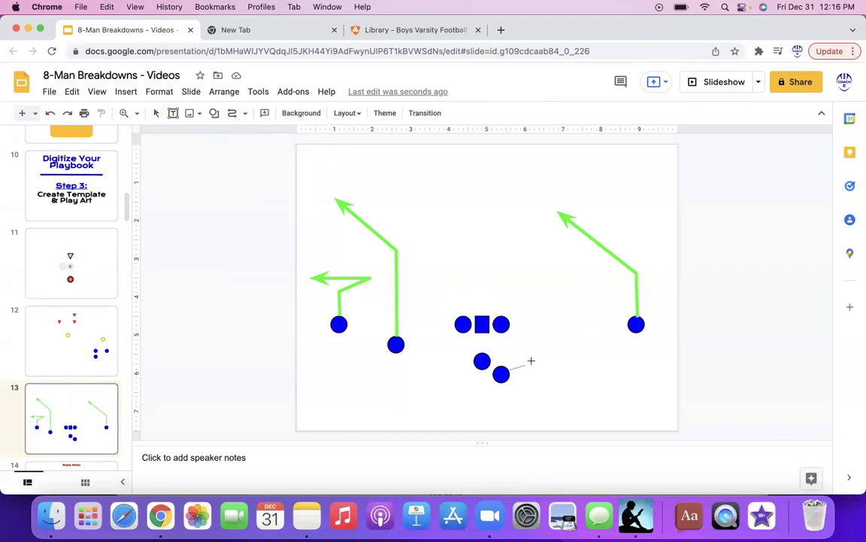
pyautogui.moveTo(531, 361)
pyautogui.mouseDown()
pyautogui.moveTo(561, 329)
pyautogui.moveTo(583, 350)
pyautogui.moveTo(574, 341)
pyautogui.mouseUp()
pyautogui.click(574, 341)
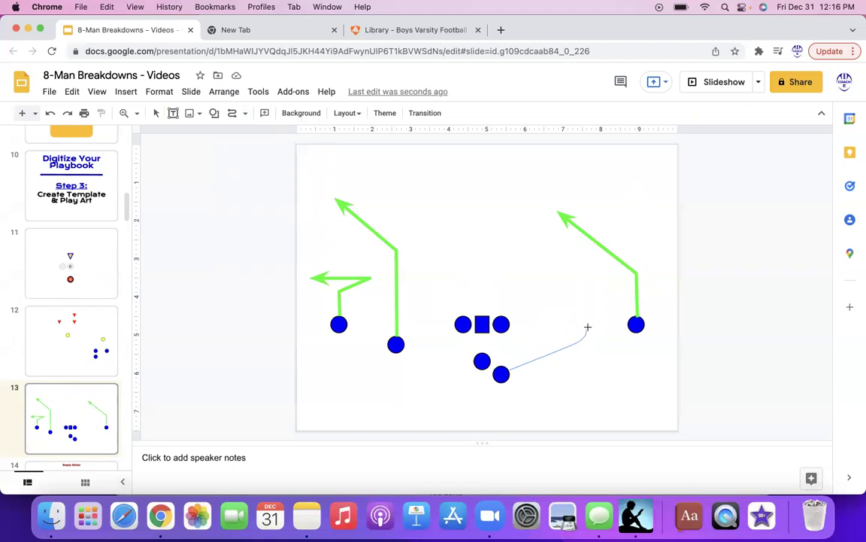
pyautogui.doubleClick(611, 180)
# - Format the back's curved route as a bright green 4 px line with an arrowhead at its end
pyautogui.click(301, 113)
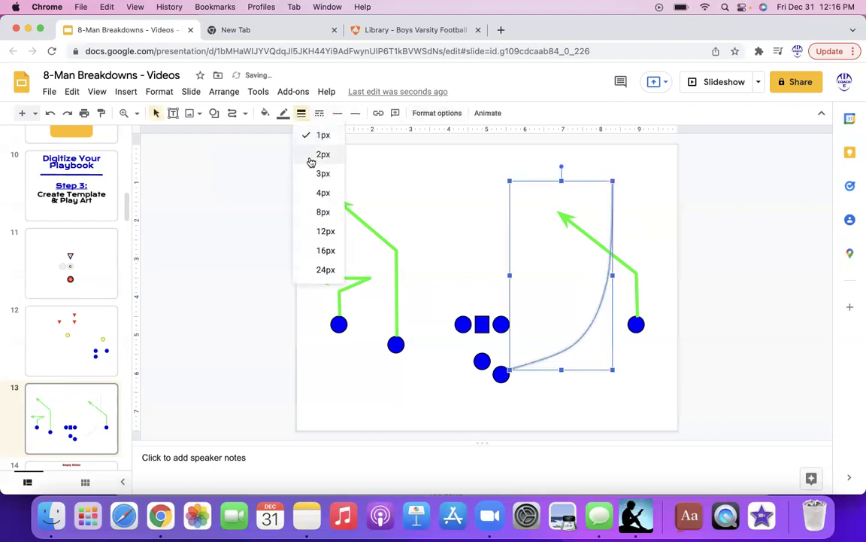
pyautogui.click(322, 194)
pyautogui.click(355, 113)
pyautogui.click(369, 152)
pyautogui.click(301, 113)
pyautogui.click(283, 113)
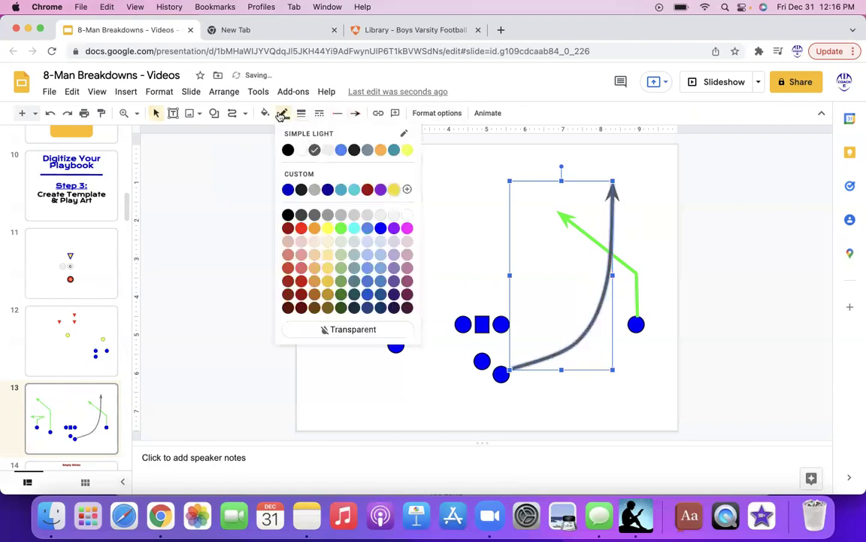
pyautogui.click(341, 227)
pyautogui.click(426, 227)
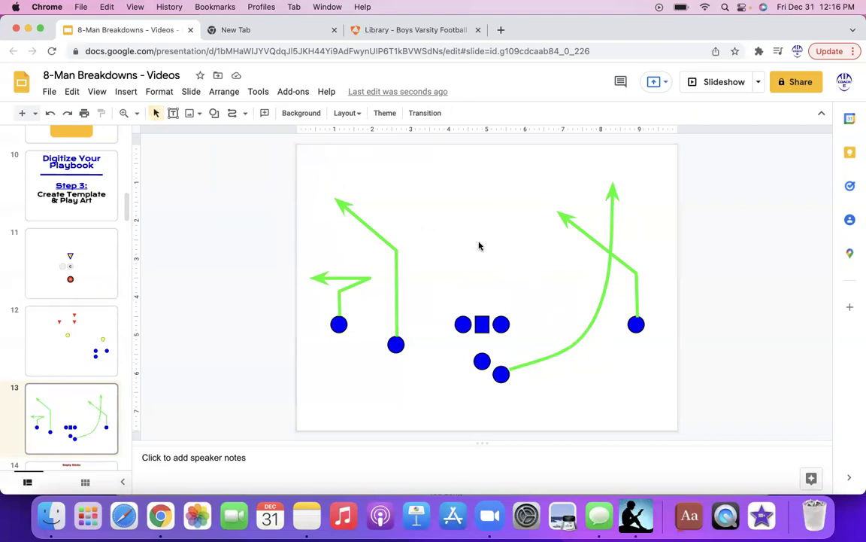
# - Reshape the left slot receiver's route so its upper segment runs horizontally toward the middle, ending above the offensive line
pyautogui.click(393, 250)
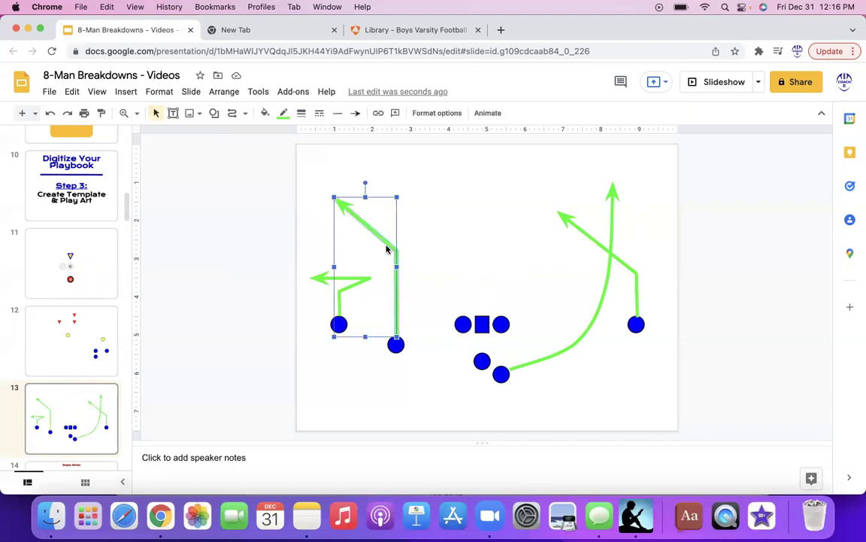
pyautogui.doubleClick(388, 246)
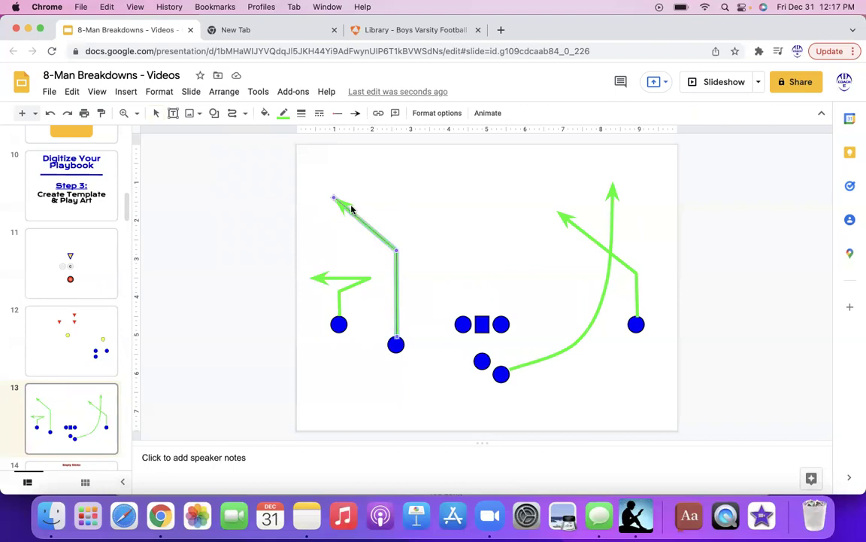
pyautogui.moveTo(334, 197); pyautogui.dragTo(491, 251)
pyautogui.click(491, 216)
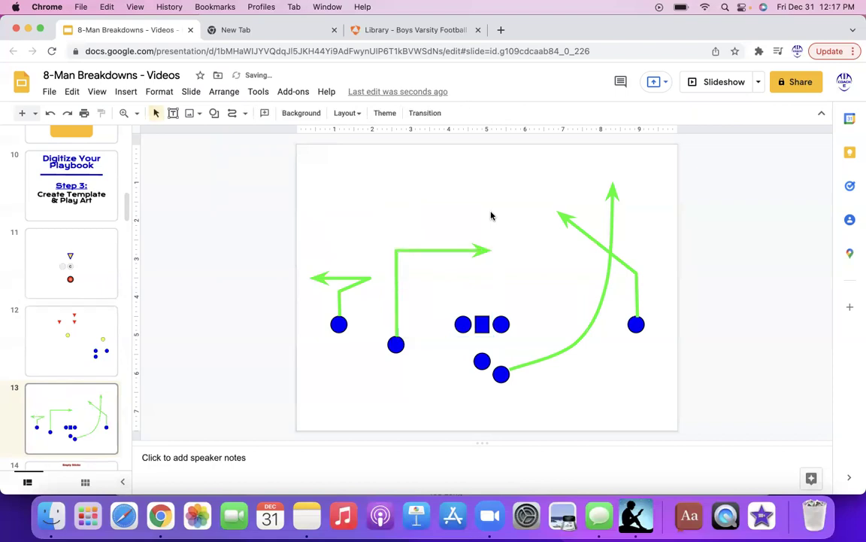
# - Reshape the far-left receiver's route so it angles toward the left sideline and cuts back horizontally inward
pyautogui.doubleClick(340, 290)
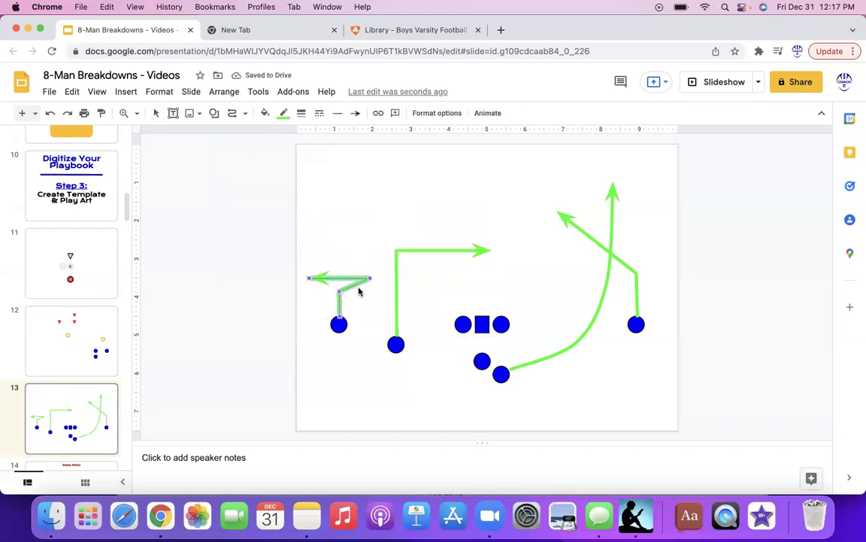
pyautogui.moveTo(369, 278)
pyautogui.mouseDown()
pyautogui.moveTo(313, 280)
pyautogui.moveTo(377, 280)
pyautogui.mouseUp()
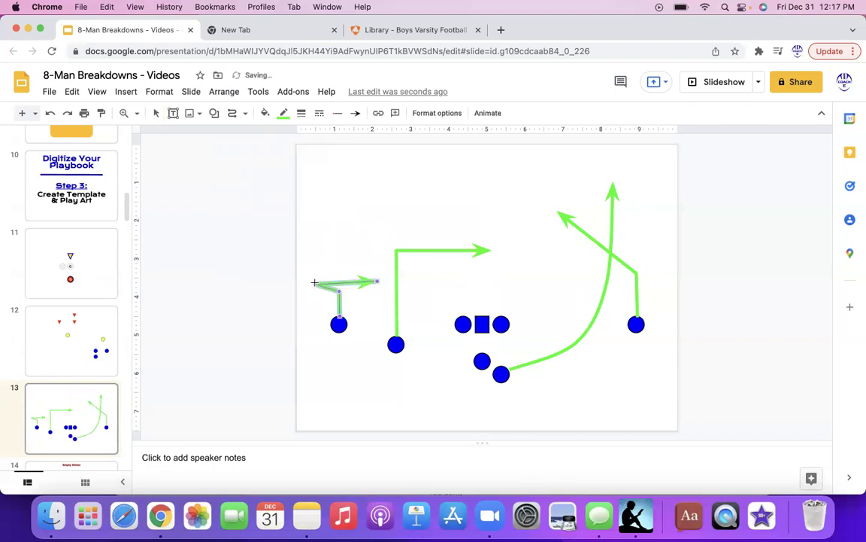
pyautogui.moveTo(314, 283); pyautogui.dragTo(315, 278)
pyautogui.click(368, 281)
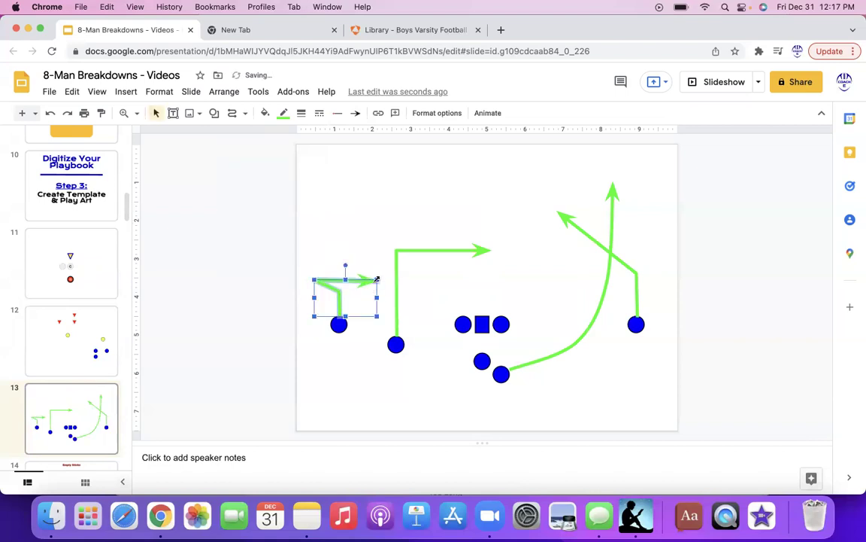
pyautogui.doubleClick(368, 282)
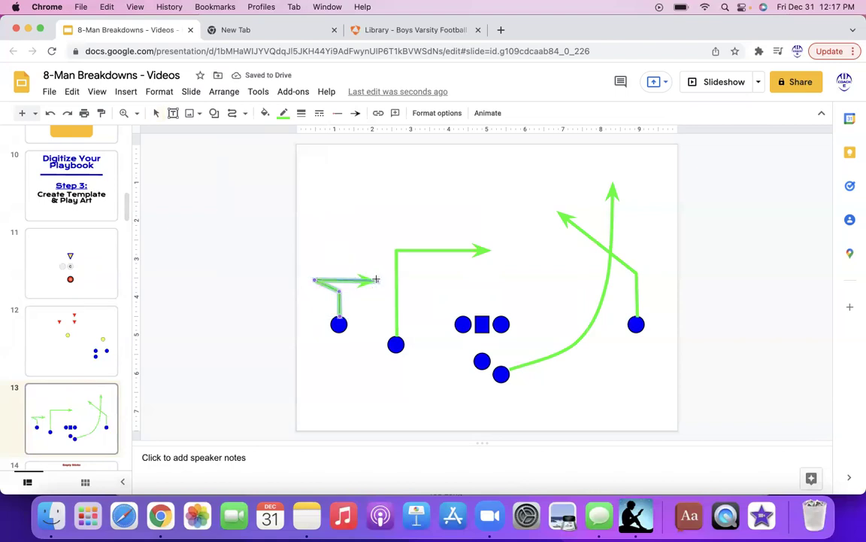
pyautogui.press('Escape')
pyautogui.click(646, 290)
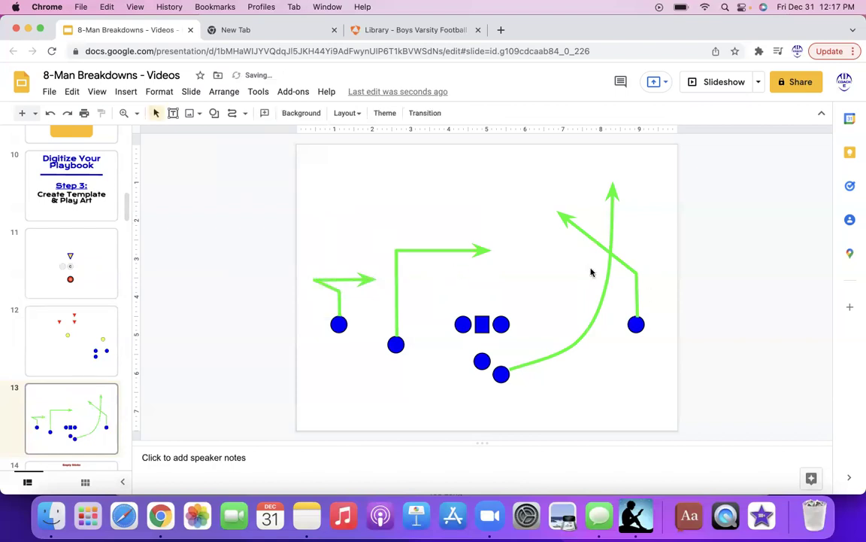
# - Adjust the points of the back's curved route so its upper part bends slightly wider before going upfield
pyautogui.click(601, 301)
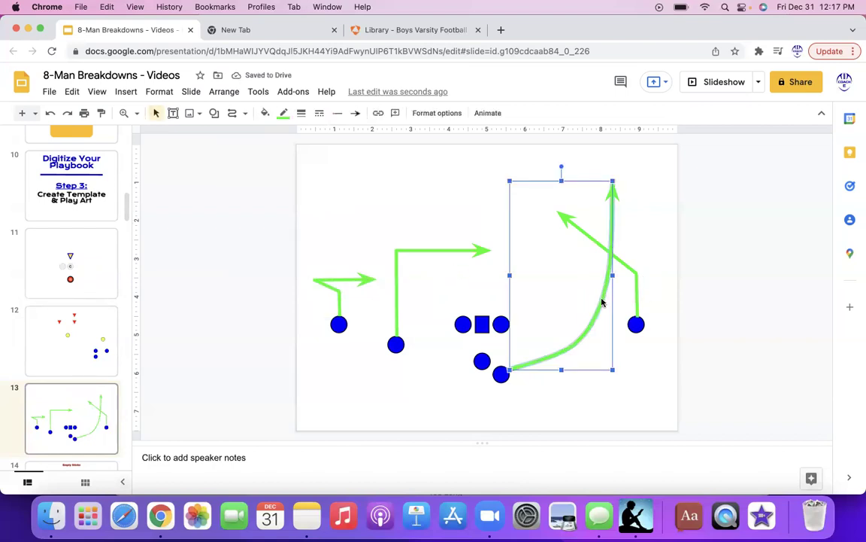
pyautogui.doubleClick(602, 301)
pyautogui.moveTo(572, 339)
pyautogui.mouseDown()
pyautogui.moveTo(560, 328)
pyautogui.moveTo(572, 350)
pyautogui.moveTo(575, 344)
pyautogui.mouseUp()
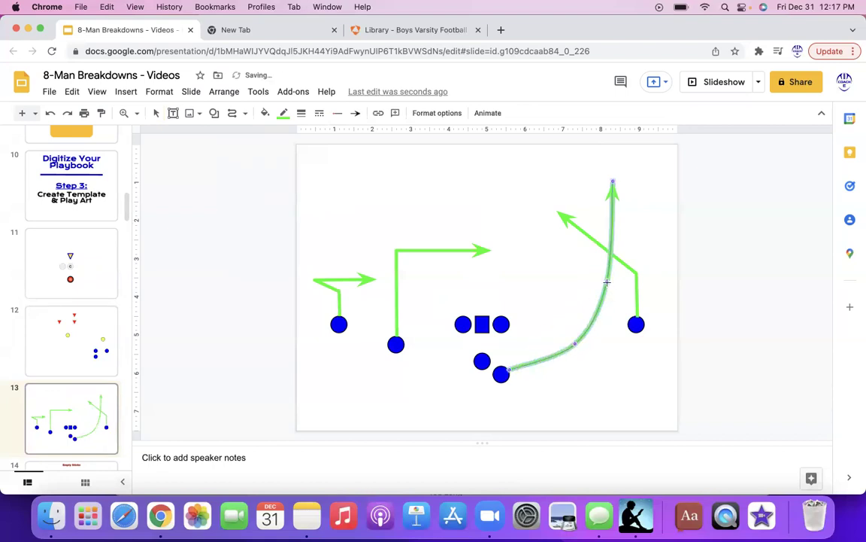
pyautogui.moveTo(607, 282); pyautogui.dragTo(613, 282)
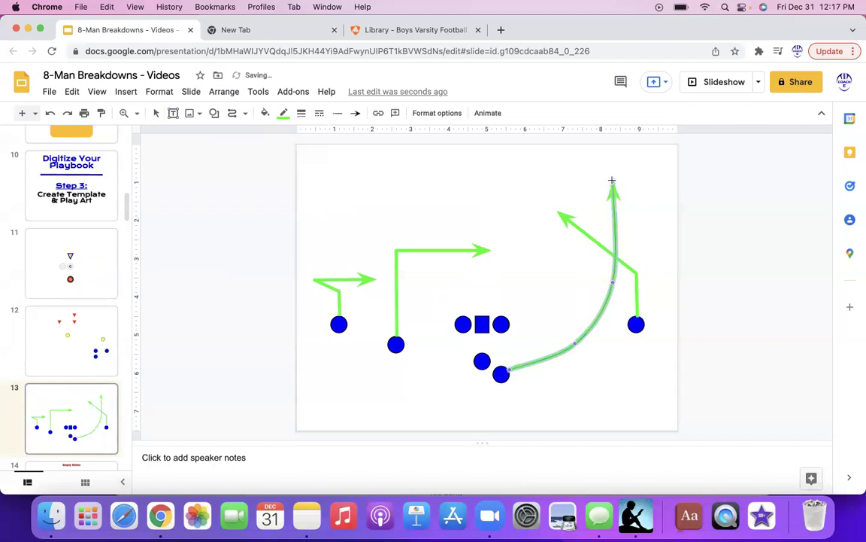
pyautogui.moveTo(613, 180); pyautogui.dragTo(615, 180)
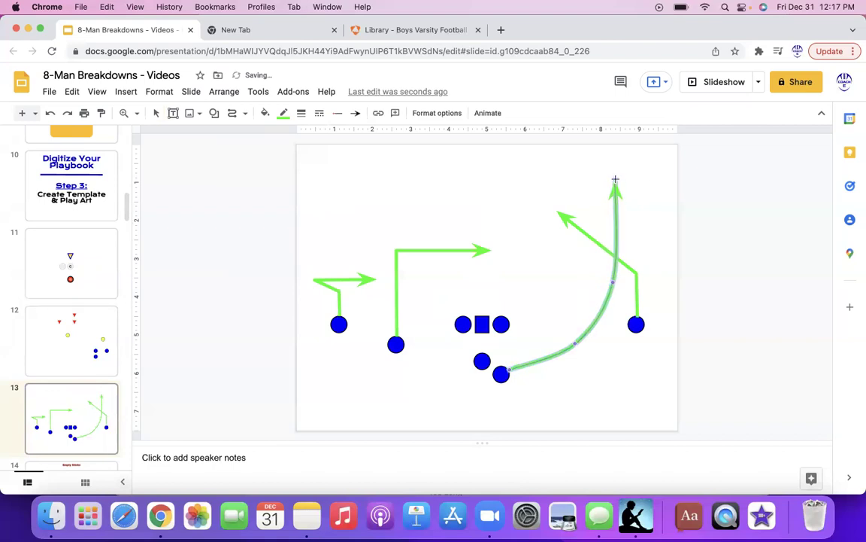
pyautogui.click(663, 186)
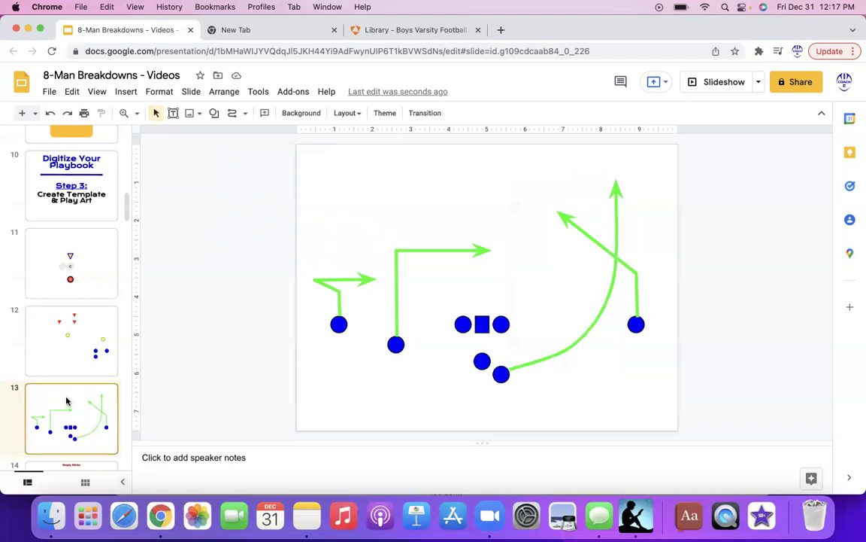
# - Present the Empty Sticks slide and the slides after it up to Empty Brown Double Stick, and exit the slideshow
pyautogui.press('Down')
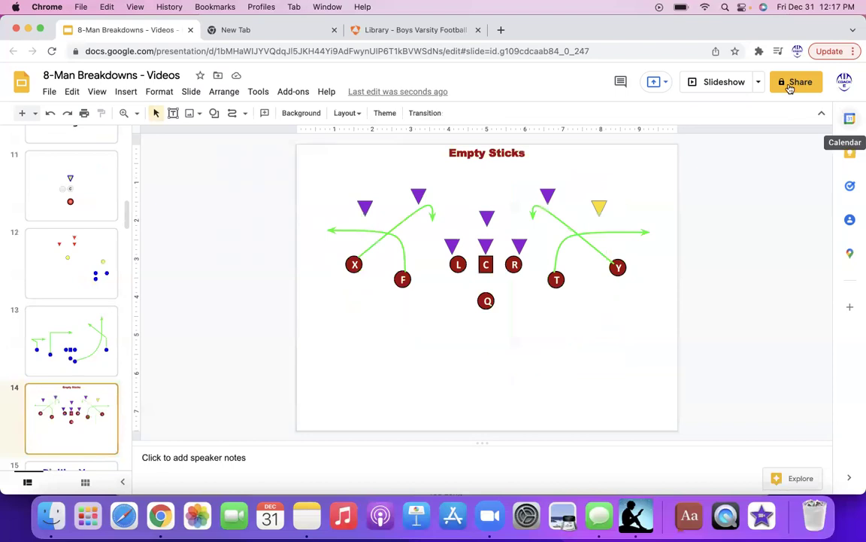
pyautogui.press('ctrl+super+f')
pyautogui.click(722, 70)
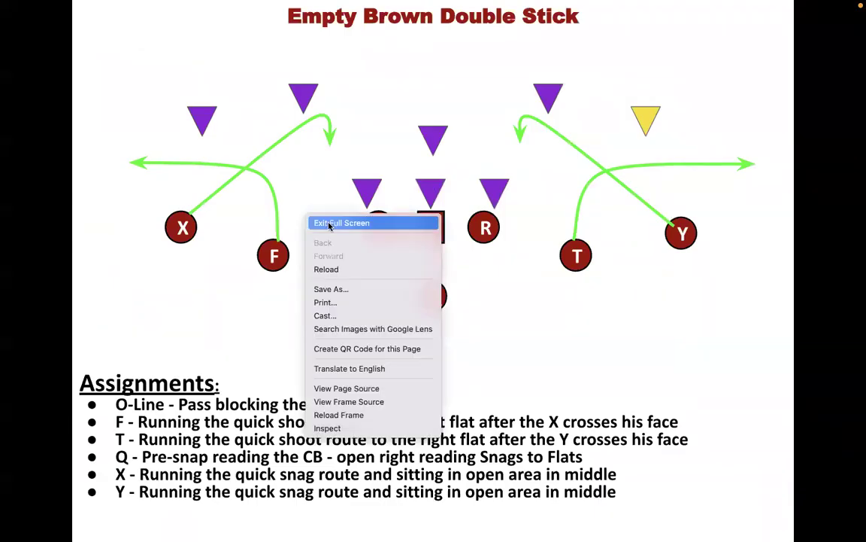
pyautogui.click(329, 224)
pyautogui.scroll(-6, 94, 305)
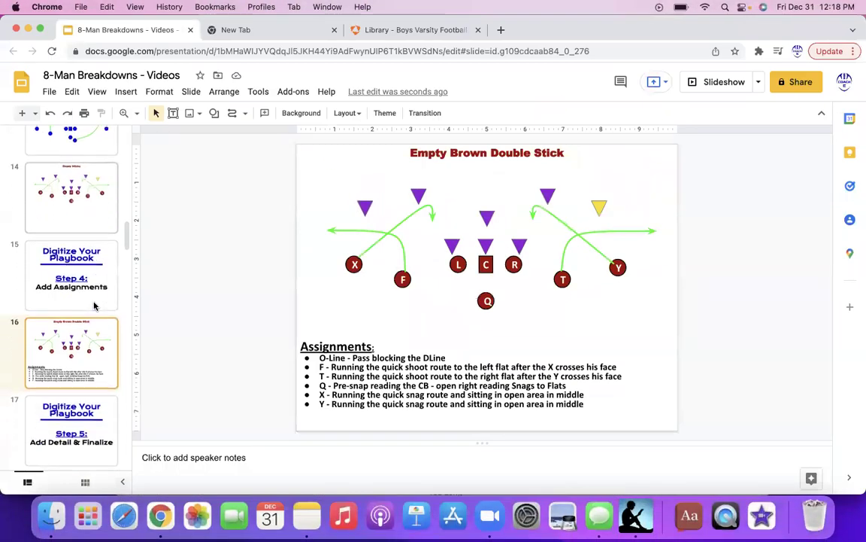
pyautogui.scroll(5, 94, 306)
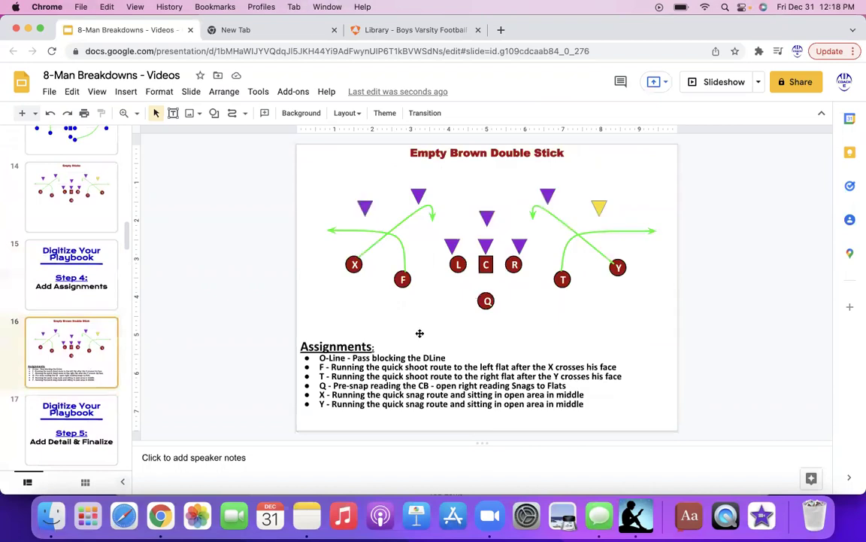
# - Examine the Assignments text box and its bulleted player duties on the Empty Brown Double Stick slide
pyautogui.click(368, 358)
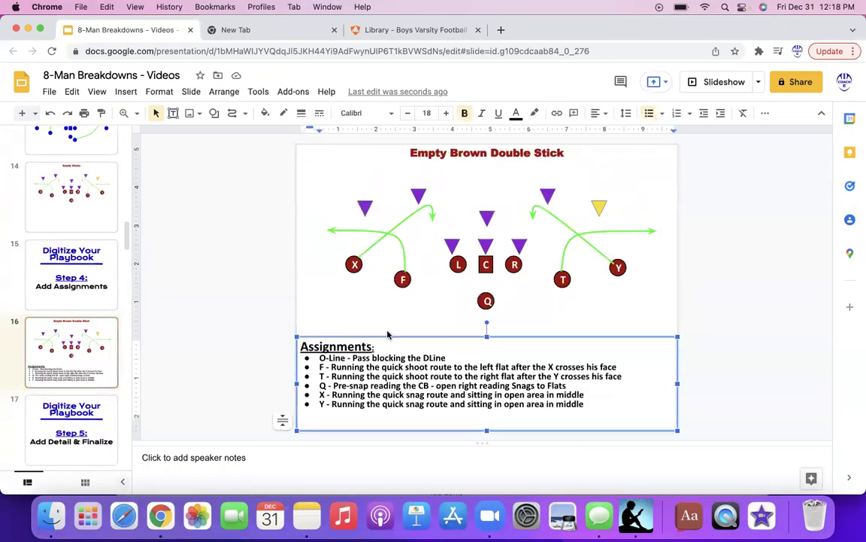
pyautogui.click(385, 335)
pyautogui.click(340, 367)
pyautogui.moveTo(317, 358); pyautogui.dragTo(583, 403)
pyautogui.click(353, 359)
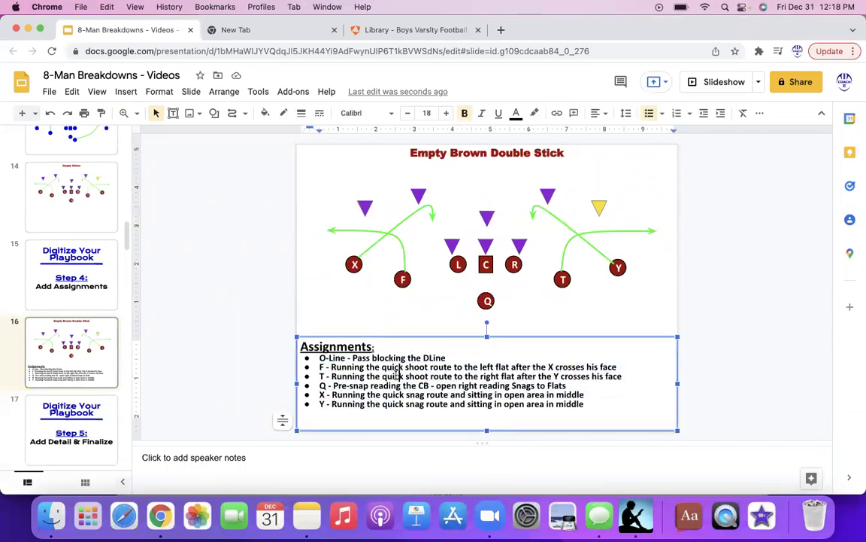
pyautogui.click(92, 366)
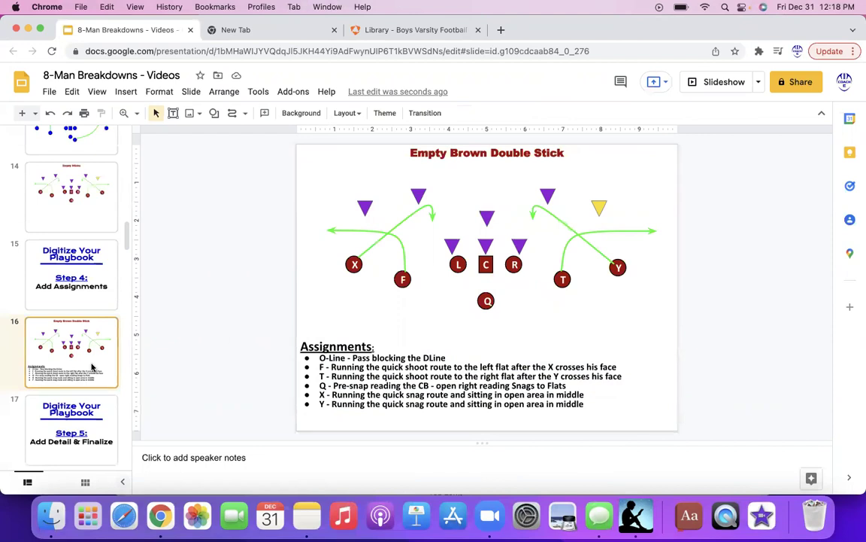
# - View the Step 5 slide and present the deck from the Stick Concept (Curl-Flat) slide onward
pyautogui.press('Down')
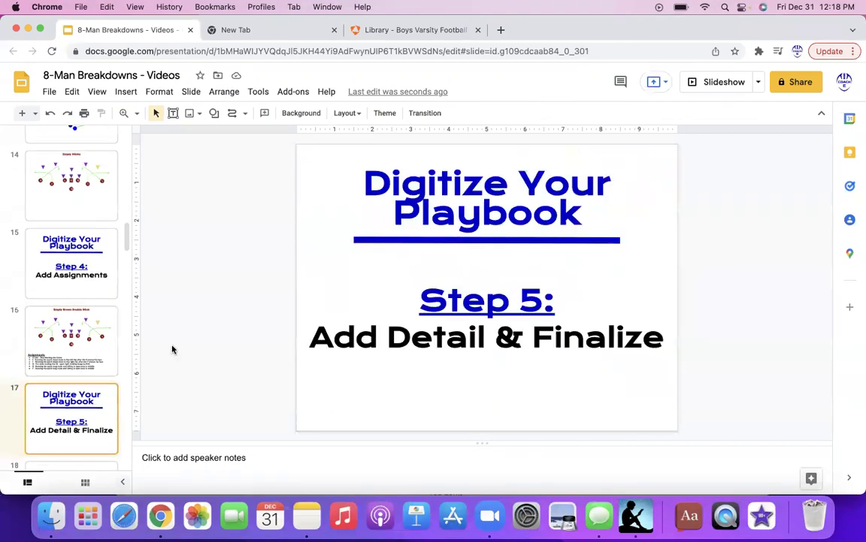
pyautogui.scroll(-5, 87, 245)
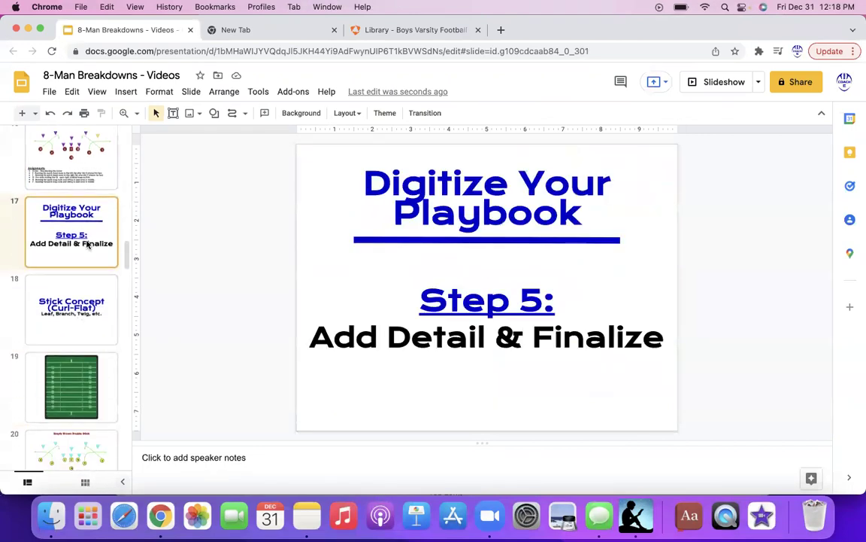
pyautogui.click(79, 281)
pyautogui.click(719, 87)
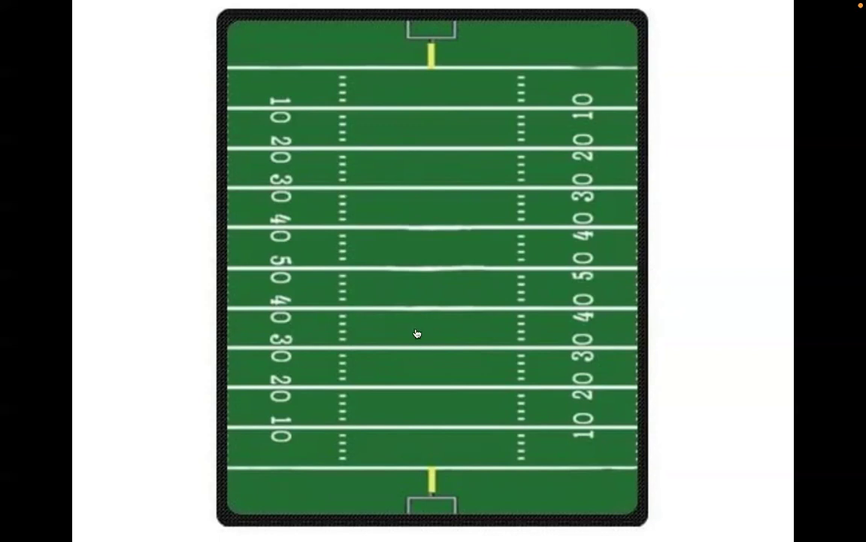
# - Switch to the "football field image vertical" image results and open the preview of Wikipedia's American football field image
pyautogui.press('super+bracketleft')
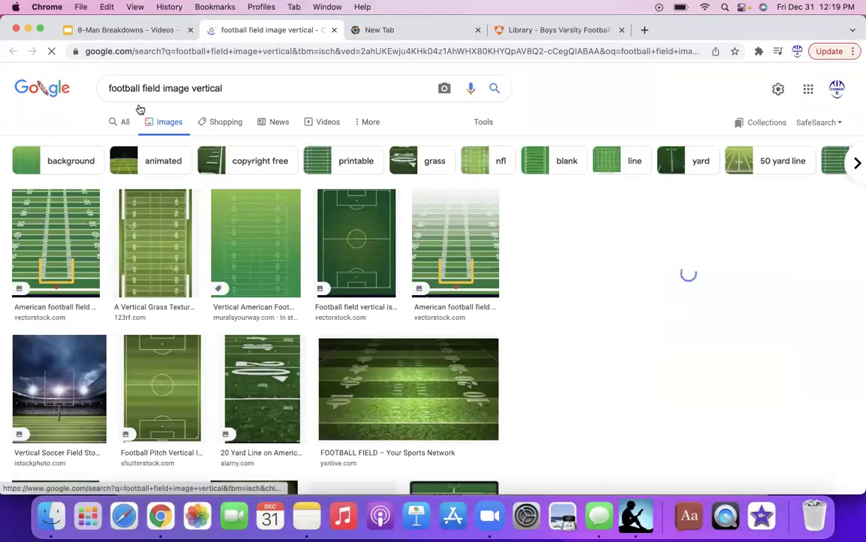
pyautogui.scroll(2, 263, 128)
pyautogui.scroll(-3, 270, 144)
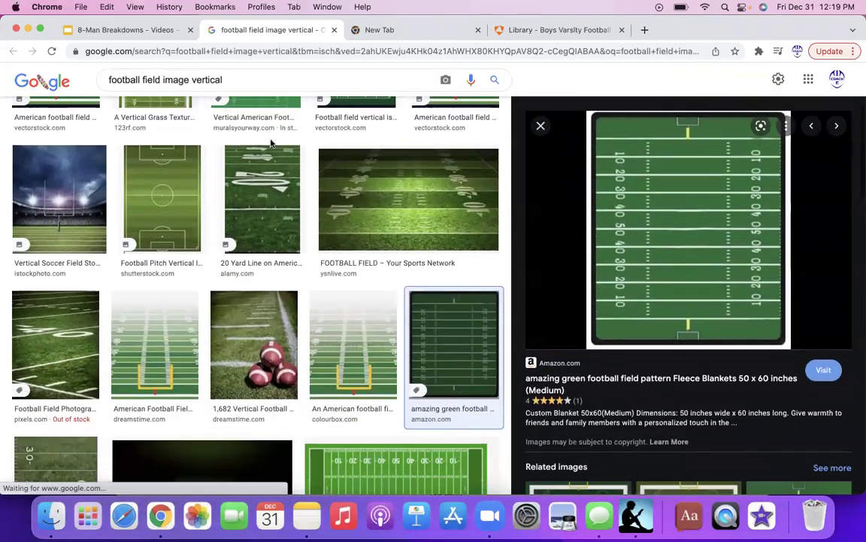
pyautogui.scroll(-4, 270, 144)
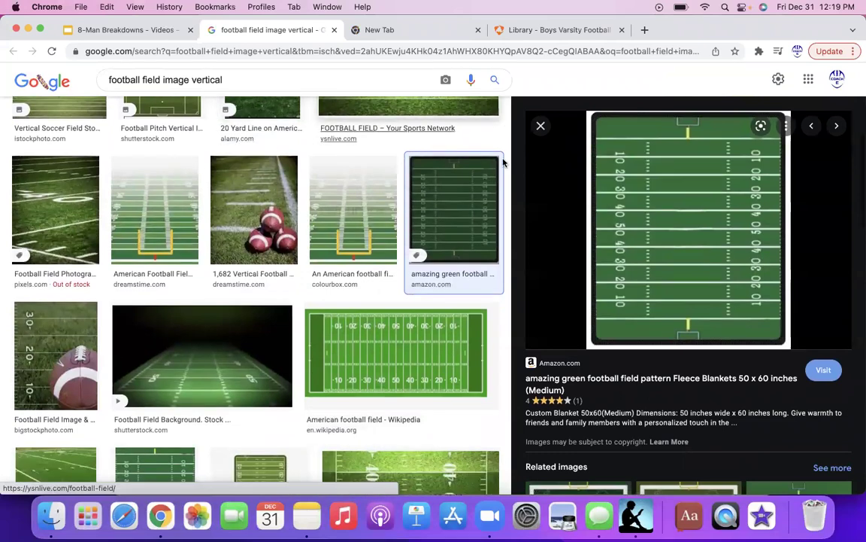
pyautogui.click(385, 294)
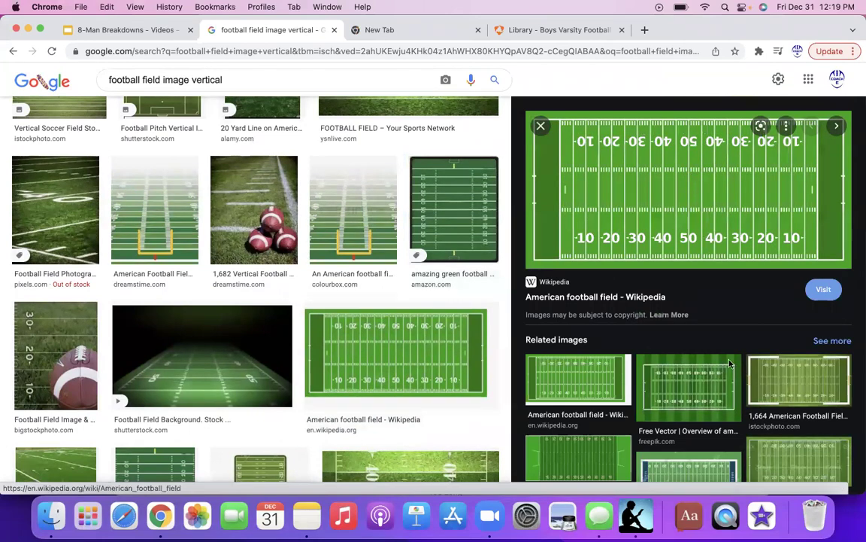
# - Open the related Freepik overview image of an American football field showing yard lines and copy that image
pyautogui.click(710, 376)
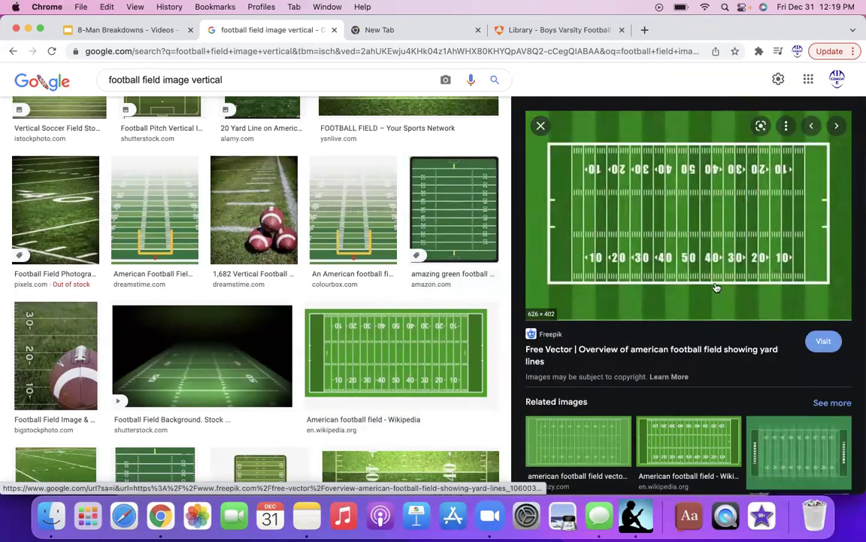
pyautogui.scroll(-2, 711, 286)
pyautogui.scroll(1, 692, 226)
pyautogui.rightClick(687, 216)
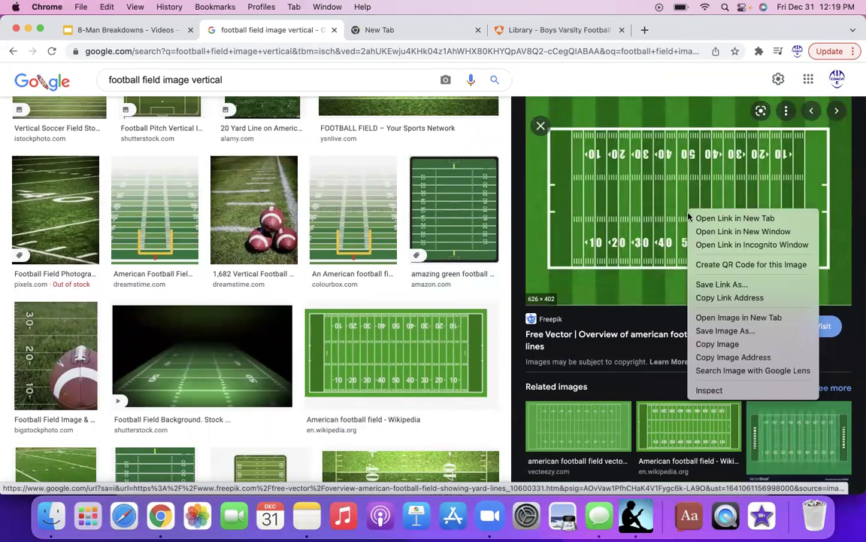
pyautogui.click(722, 345)
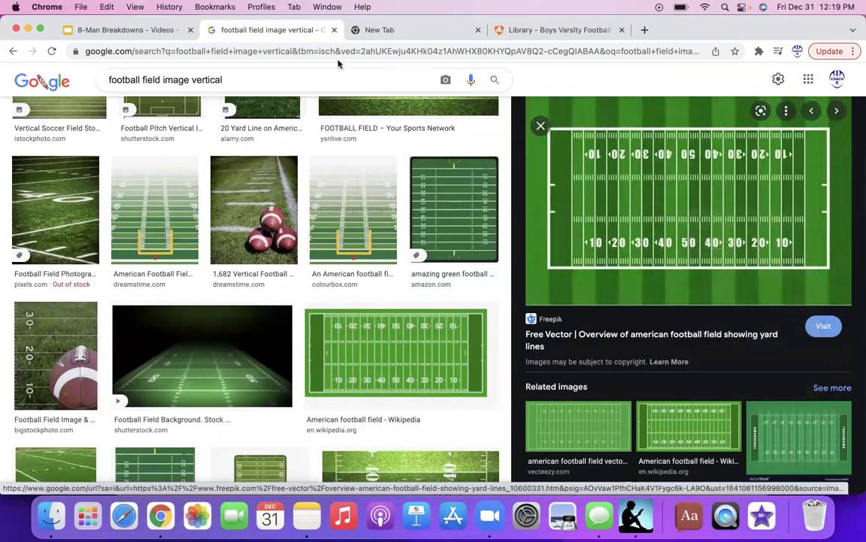
# - Return to the 8-Man Breakdowns - Videos presentation and exit the full-screen slideshow
pyautogui.click(143, 30)
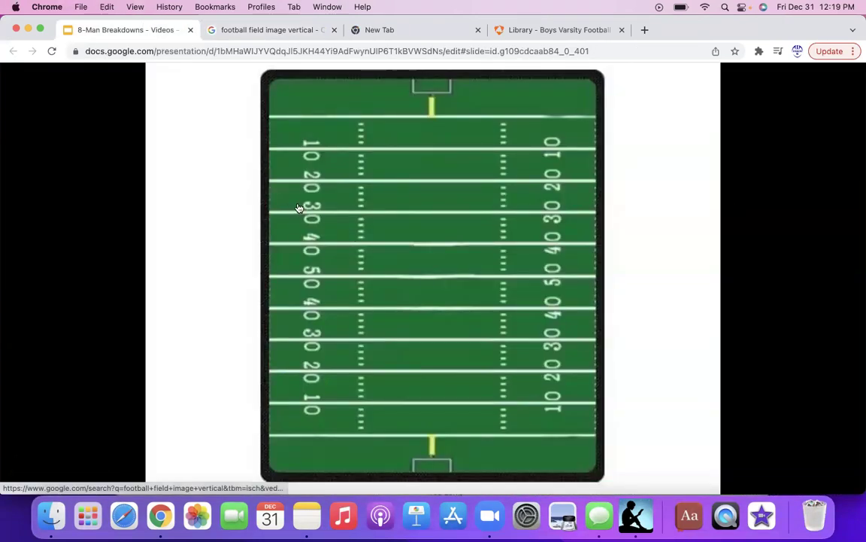
pyautogui.rightClick(380, 218)
pyautogui.click(697, 193)
pyautogui.click(690, 193)
pyautogui.rightClick(403, 223)
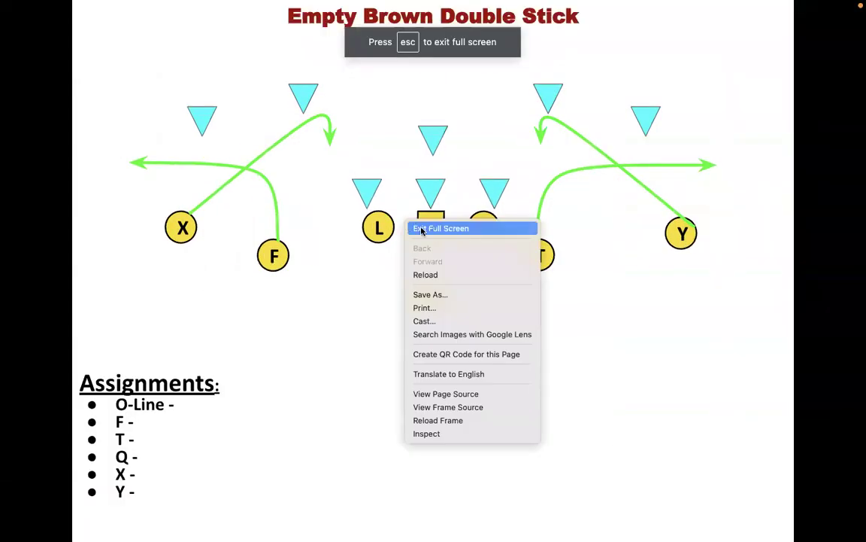
pyautogui.click(419, 228)
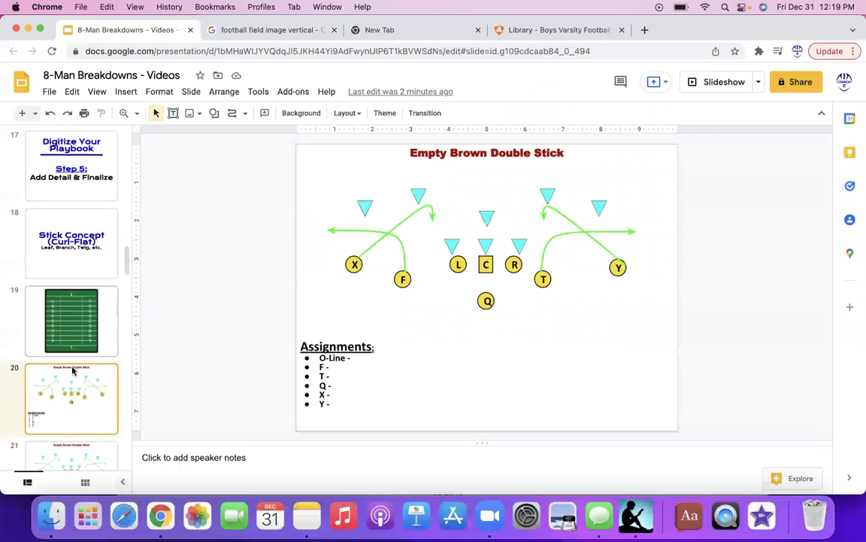
# - Add a blank slide after the first Empty Brown Double Stick slide and paste the copied field image onto it
pyautogui.scroll(-3, 55, 301)
pyautogui.click(72, 272)
pyautogui.press('Down')
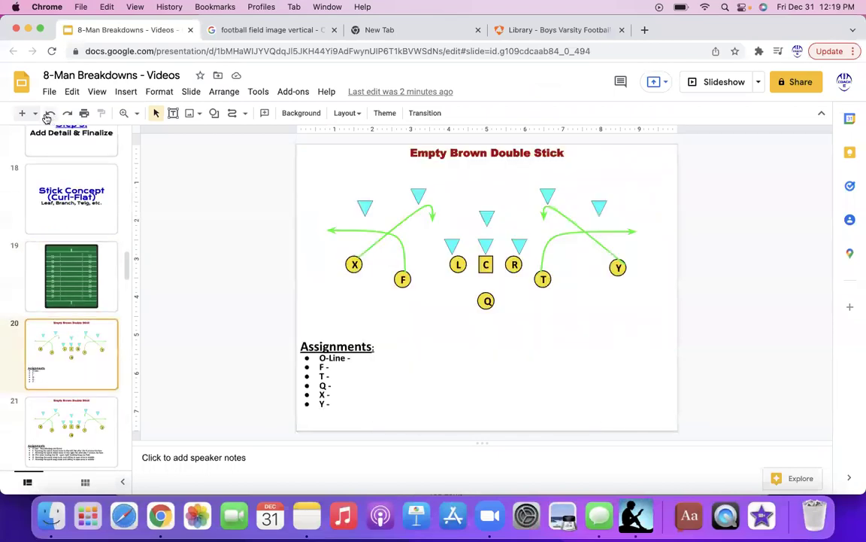
pyautogui.click(35, 113)
pyautogui.click(122, 342)
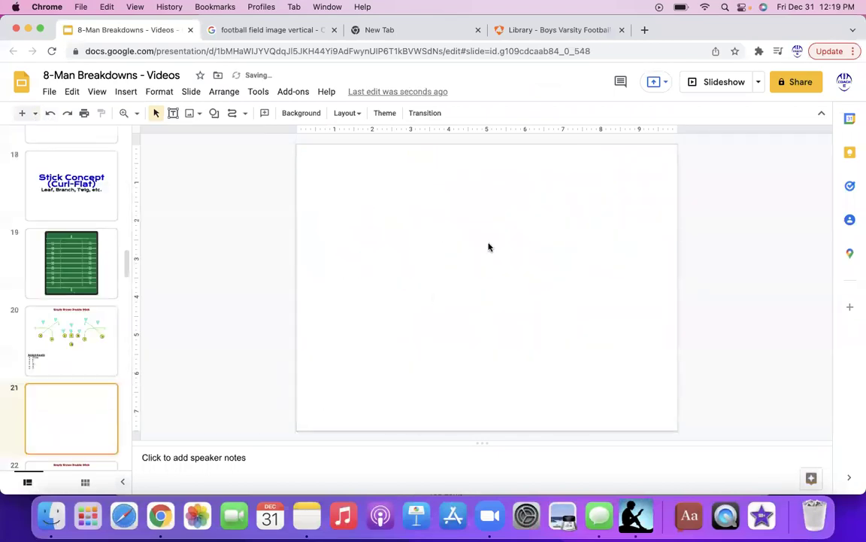
pyautogui.press('super+v')
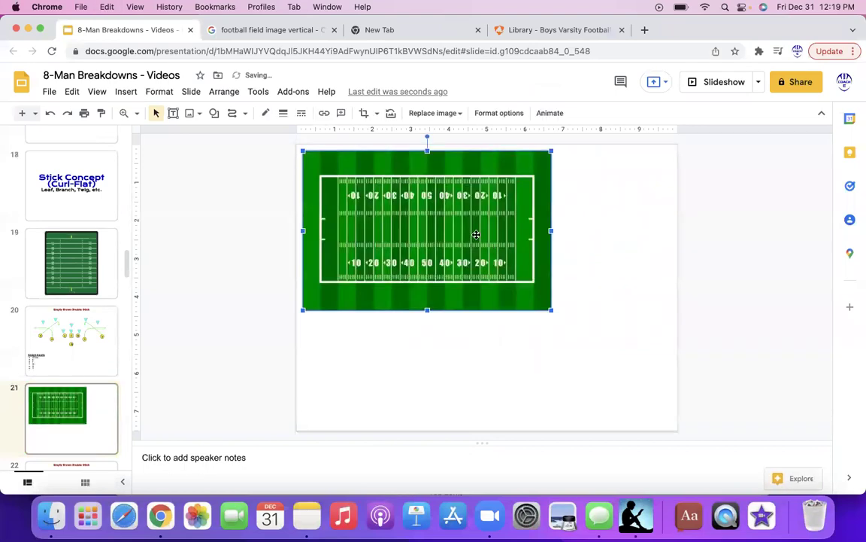
# - Rotate the pasted field image 90 degrees to vertical, centre it horizontally, and compare it with the field on slide 19
pyautogui.moveTo(518, 265); pyautogui.dragTo(545, 303)
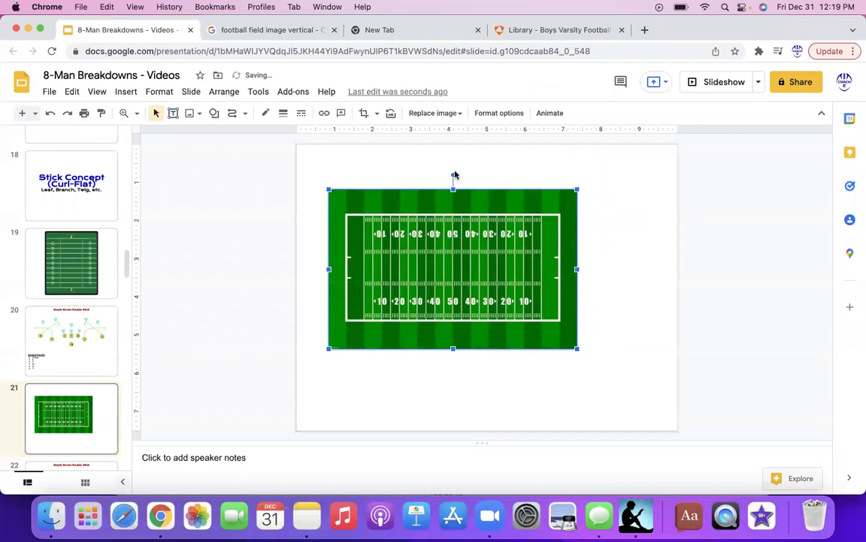
pyautogui.moveTo(452, 174); pyautogui.dragTo(586, 269)
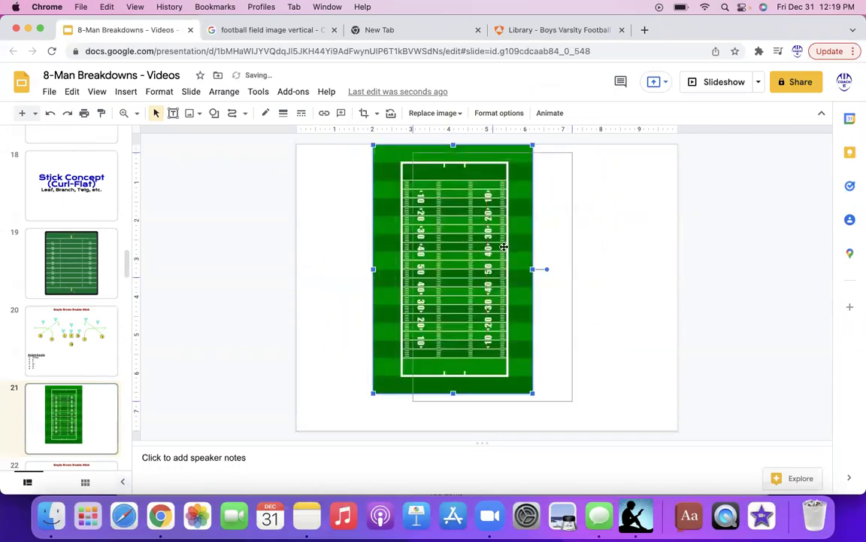
pyautogui.moveTo(454, 220); pyautogui.dragTo(495, 245)
pyautogui.click(58, 282)
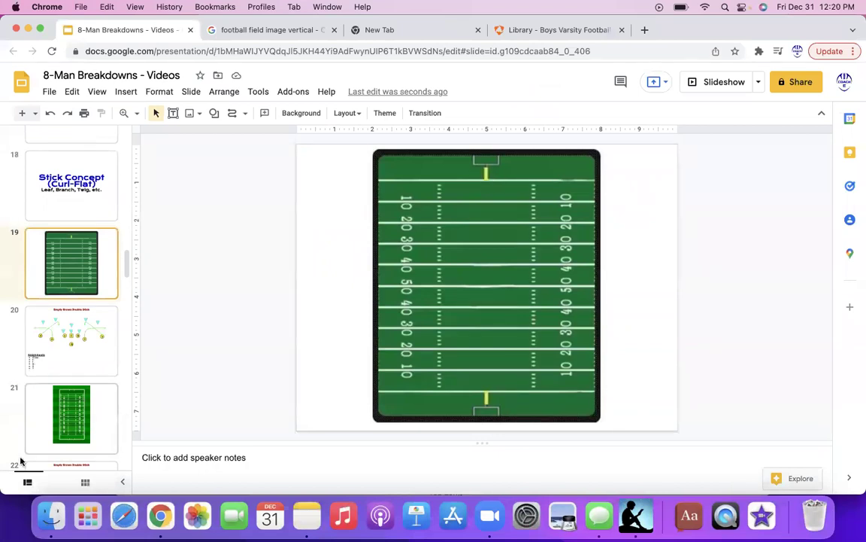
pyautogui.click(69, 415)
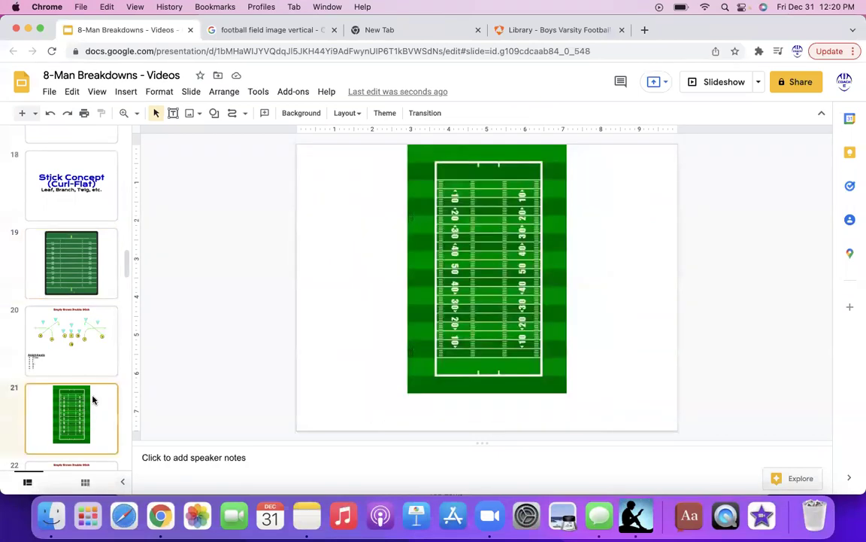
# - Enlarge the vertical field image on slide 21 to the full height of the slide
pyautogui.click(557, 378)
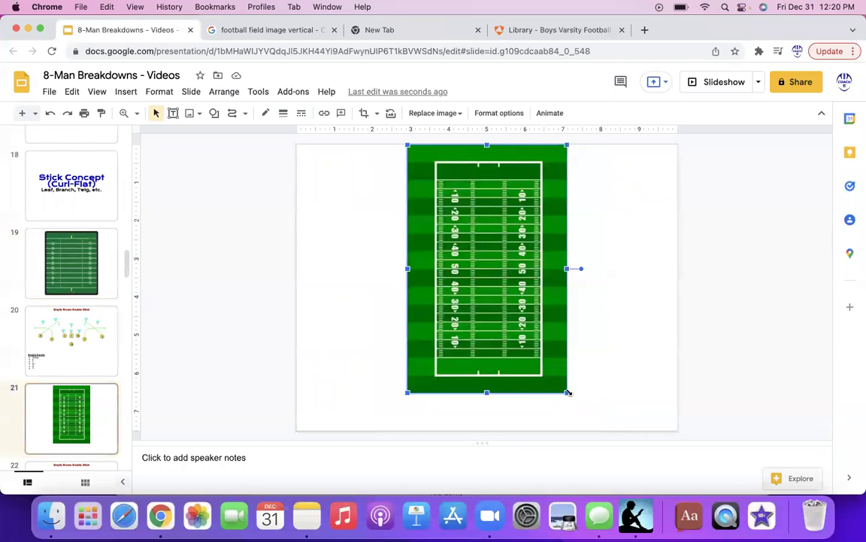
pyautogui.moveTo(571, 400); pyautogui.dragTo(590, 416)
pyautogui.moveTo(522, 354); pyautogui.dragTo(498, 355)
# - Crop off the lower half of the field below the upper 40-yard marks and enlarge the image to the slide's full width
pyautogui.doubleClick(499, 354)
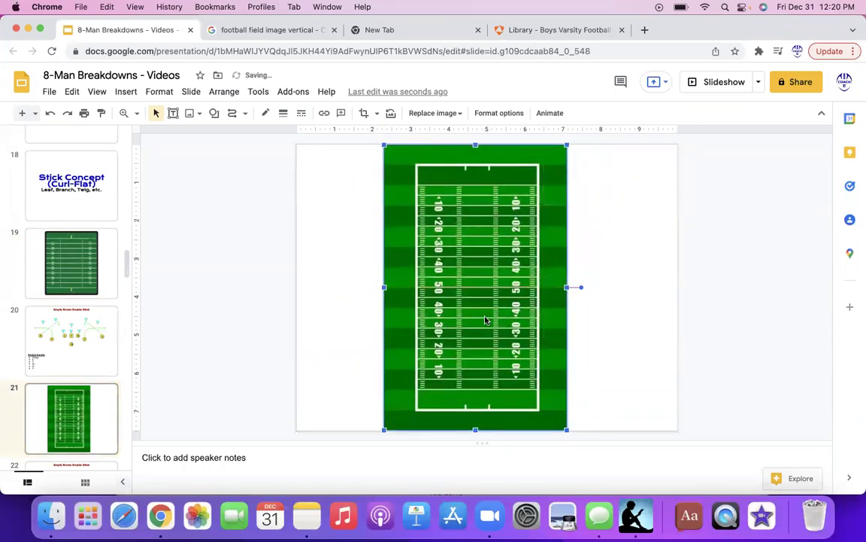
pyautogui.moveTo(475, 429); pyautogui.dragTo(484, 271)
pyautogui.click(636, 302)
pyautogui.moveTo(593, 288); pyautogui.dragTo(662, 352)
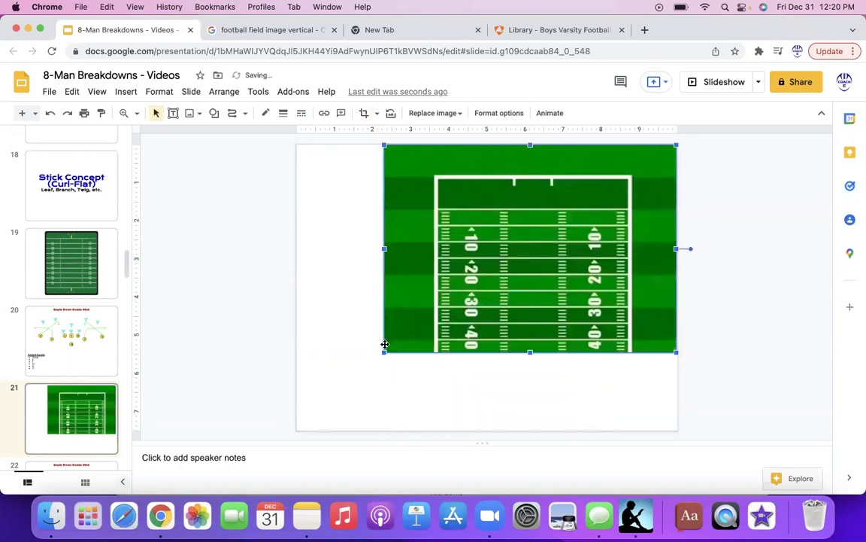
pyautogui.moveTo(383, 352); pyautogui.dragTo(295, 407)
# - Crop both sides of the field to the outer edges of the yard numbers and the upper edge to inside the end zone
pyautogui.doubleClick(460, 276)
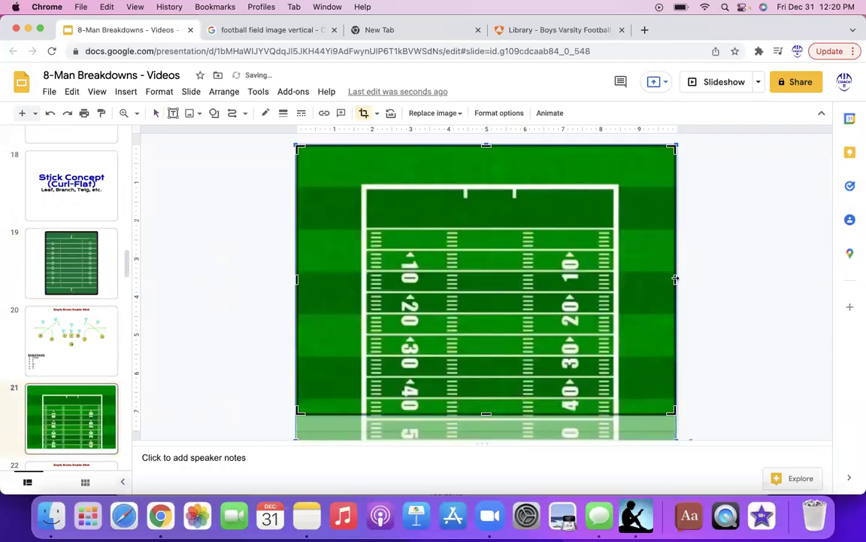
pyautogui.moveTo(675, 279); pyautogui.dragTo(585, 283)
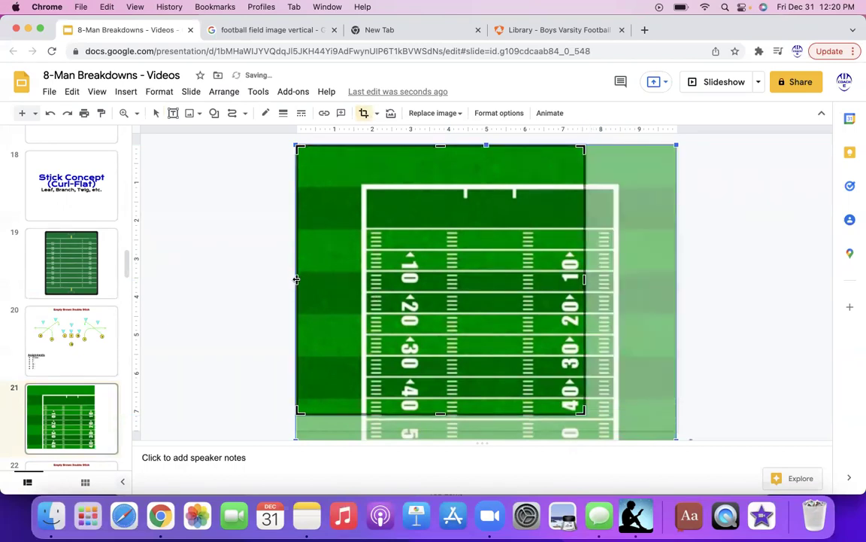
pyautogui.moveTo(296, 279); pyautogui.dragTo(396, 293)
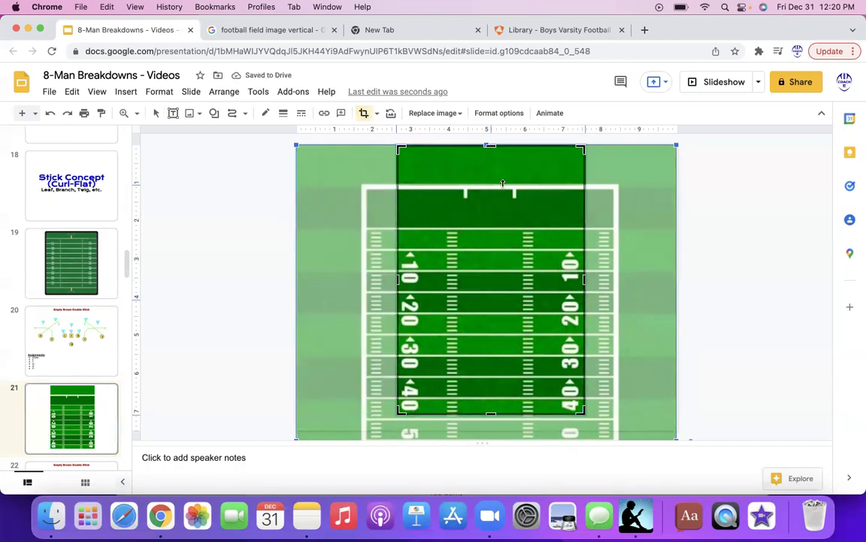
pyautogui.moveTo(504, 186); pyautogui.dragTo(490, 197)
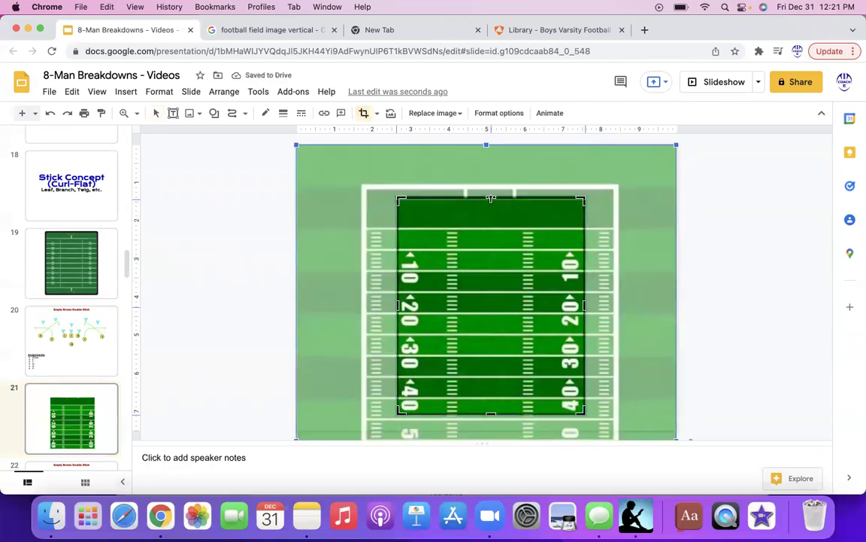
pyautogui.press('Return')
# - Enlarge the cropped field to the full slide height and centre it horizontally on the slide
pyautogui.moveTo(476, 271); pyautogui.dragTo(376, 216)
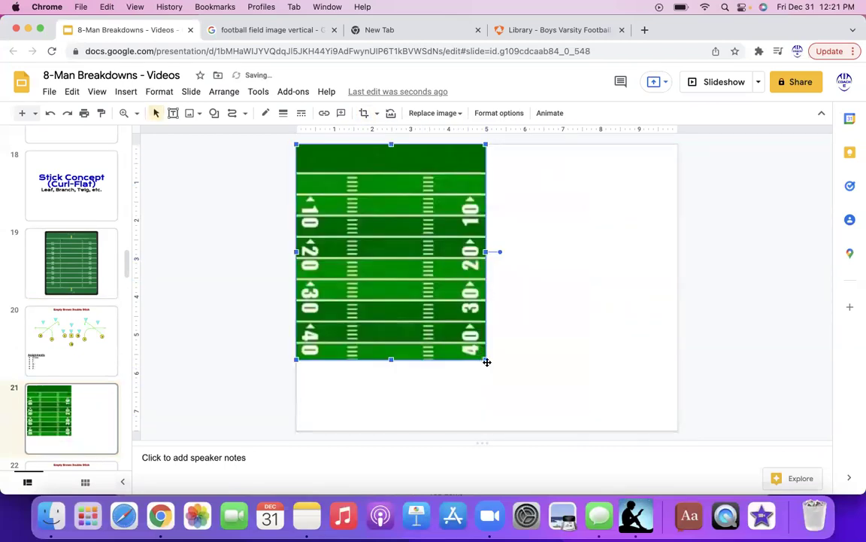
pyautogui.moveTo(487, 361); pyautogui.dragTo(548, 385)
pyautogui.moveTo(482, 312); pyautogui.dragTo(547, 312)
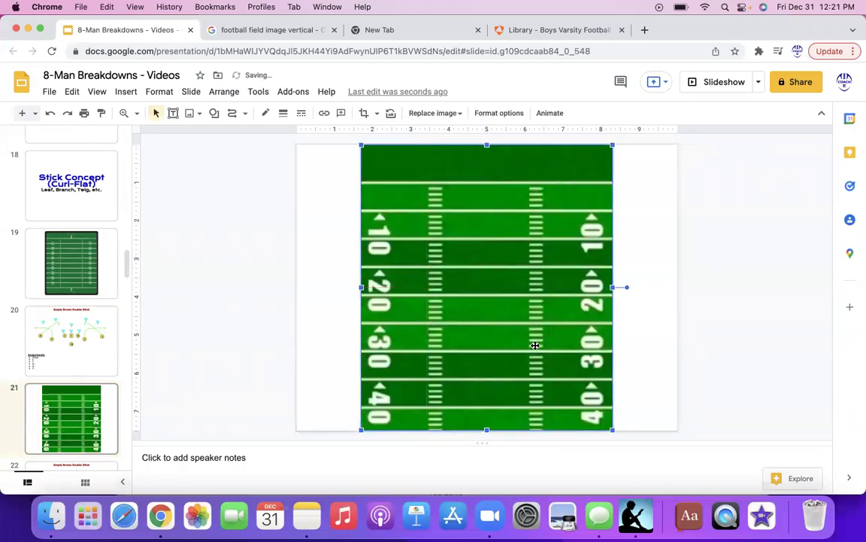
# - Widen the crop slightly beyond the yard numbers on both sides and trim the lower edge to just below the 30-yard numbers
pyautogui.doubleClick(368, 338)
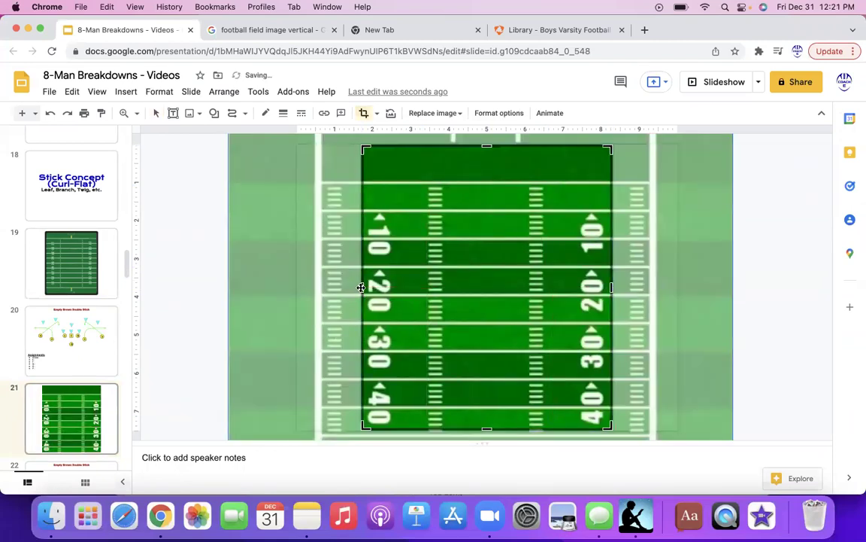
pyautogui.moveTo(361, 287); pyautogui.dragTo(350, 286)
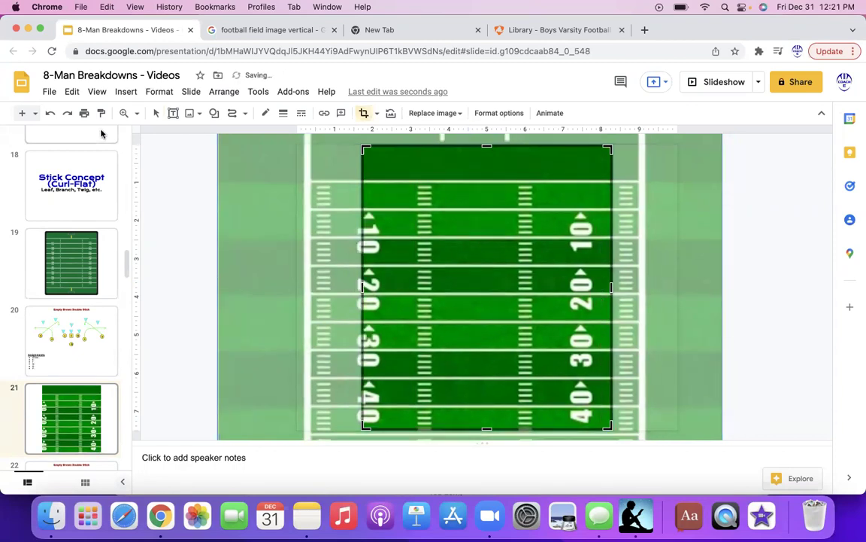
pyautogui.click(50, 113)
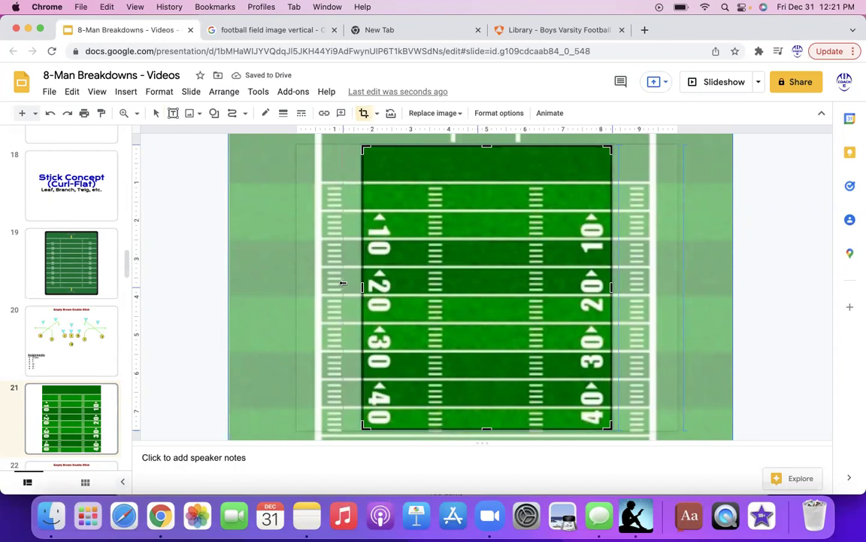
pyautogui.moveTo(346, 282); pyautogui.dragTo(331, 284)
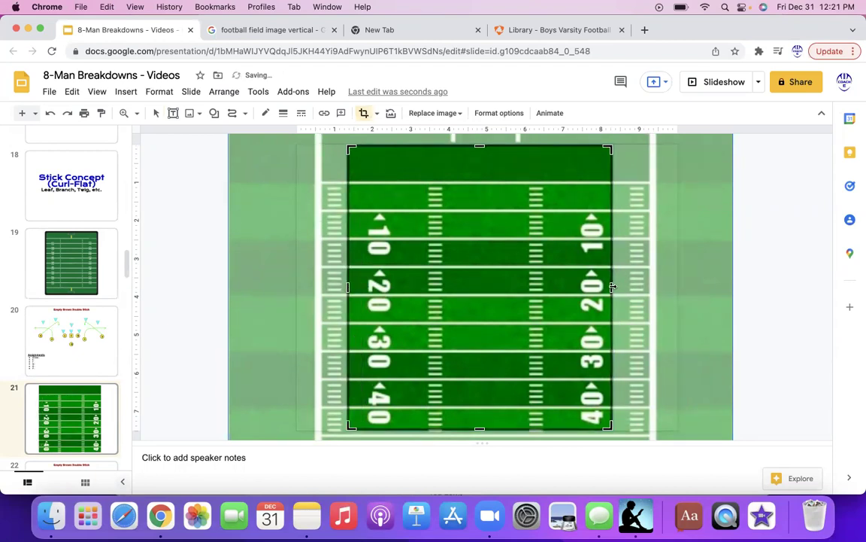
pyautogui.moveTo(613, 287); pyautogui.dragTo(625, 287)
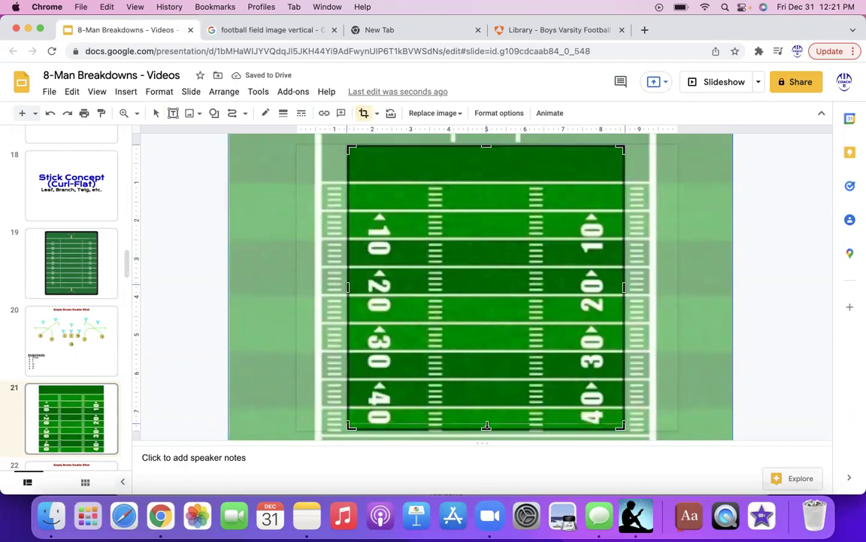
pyautogui.moveTo(490, 404); pyautogui.dragTo(494, 376)
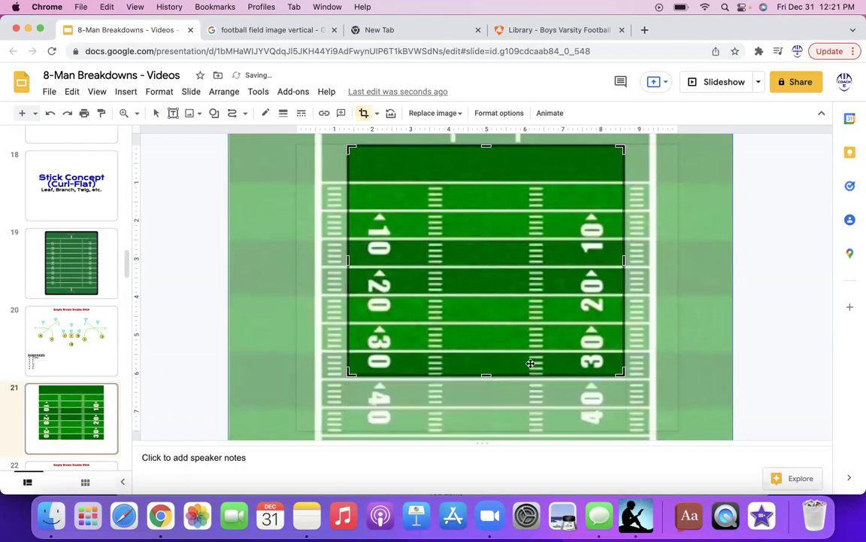
pyautogui.click(760, 358)
# - Enlarge the field image to the slide's full width and crop its lower edge to just below the 20-yard numbers
pyautogui.moveTo(529, 276); pyautogui.dragTo(497, 280)
pyautogui.moveTo(576, 375); pyautogui.dragTo(677, 394)
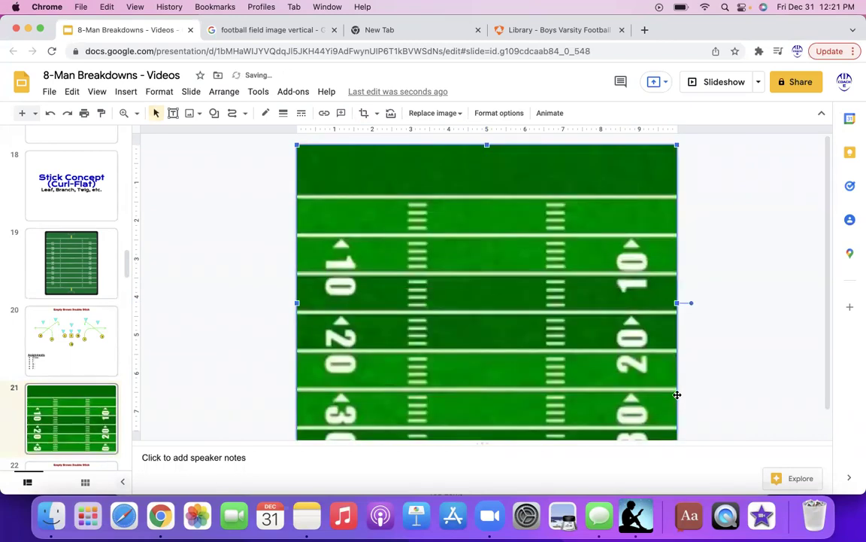
pyautogui.doubleClick(512, 292)
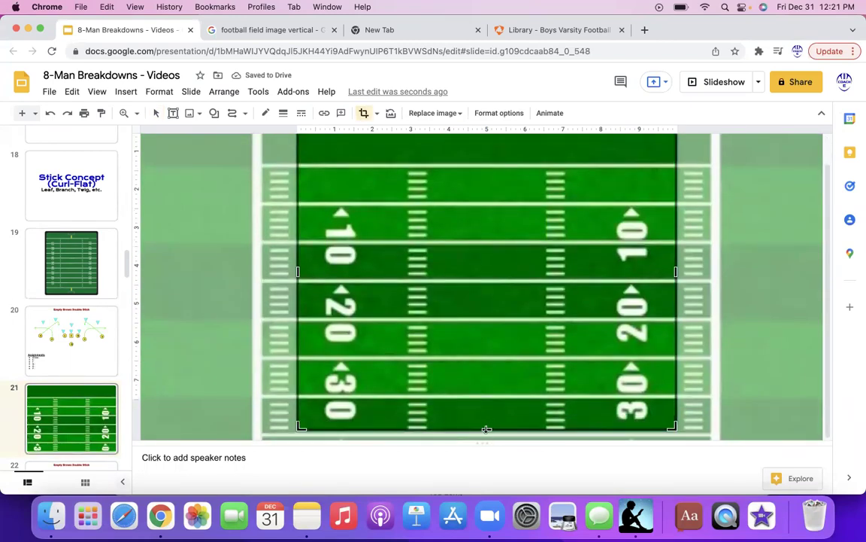
pyautogui.moveTo(486, 429); pyautogui.dragTo(504, 344)
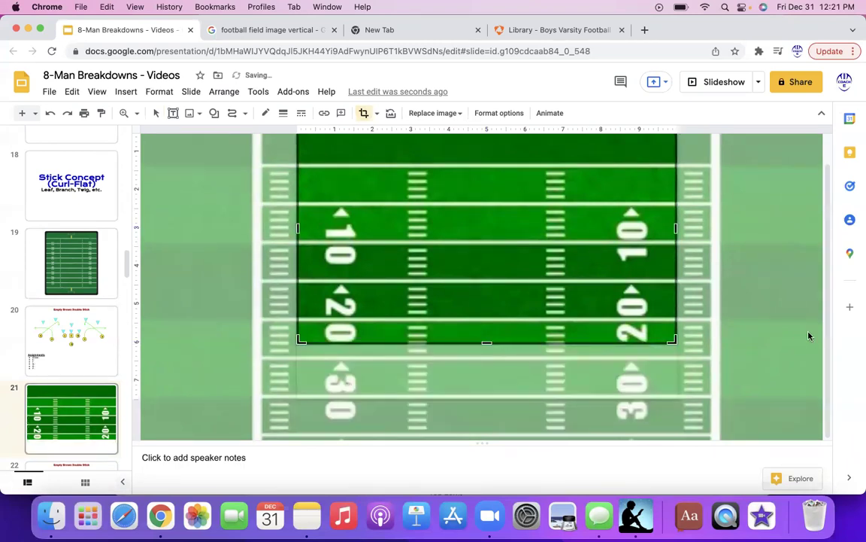
# - Copy the players, defenders and routes from the blank-assignments Empty Brown Double Stick slide onto the field slide
pyautogui.scroll(-2, 468, 357)
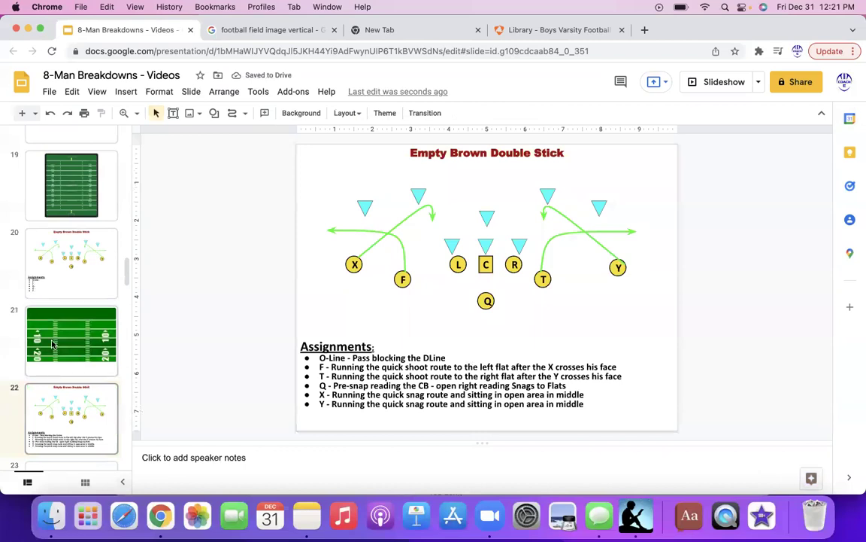
pyautogui.scroll(2, 497, 331)
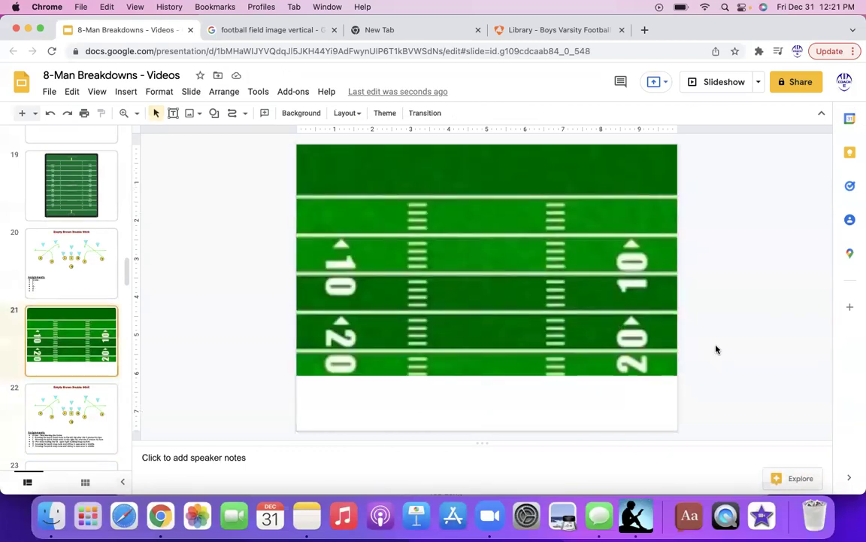
pyautogui.click(83, 271)
pyautogui.moveTo(649, 314); pyautogui.dragTo(326, 186)
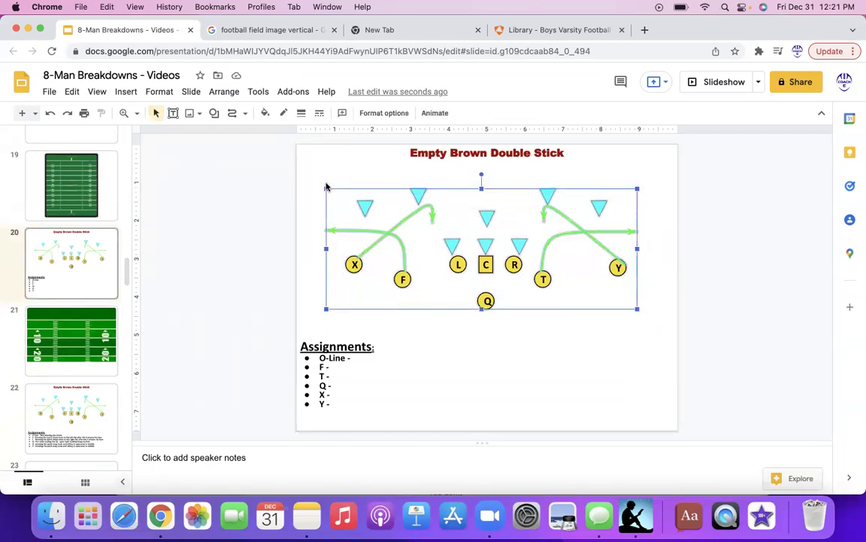
pyautogui.click(91, 319)
pyautogui.hotkey('ctrl', 'v')
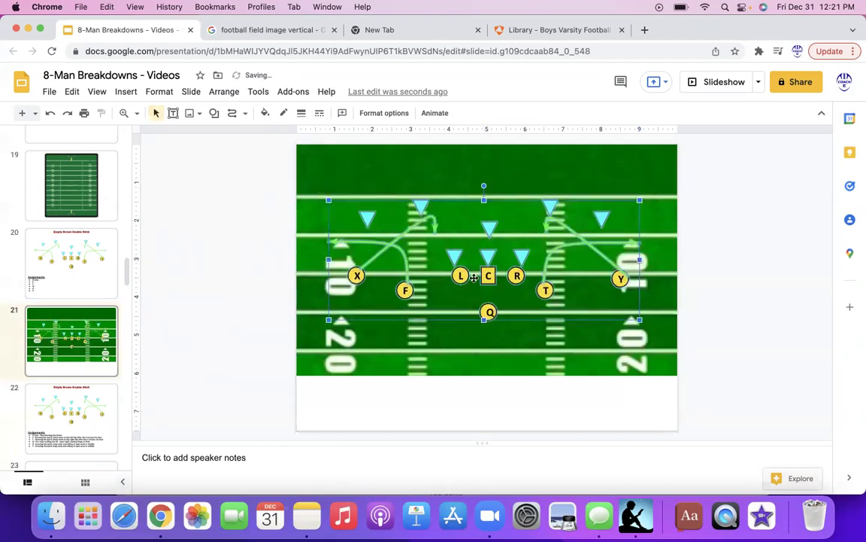
pyautogui.click(749, 258)
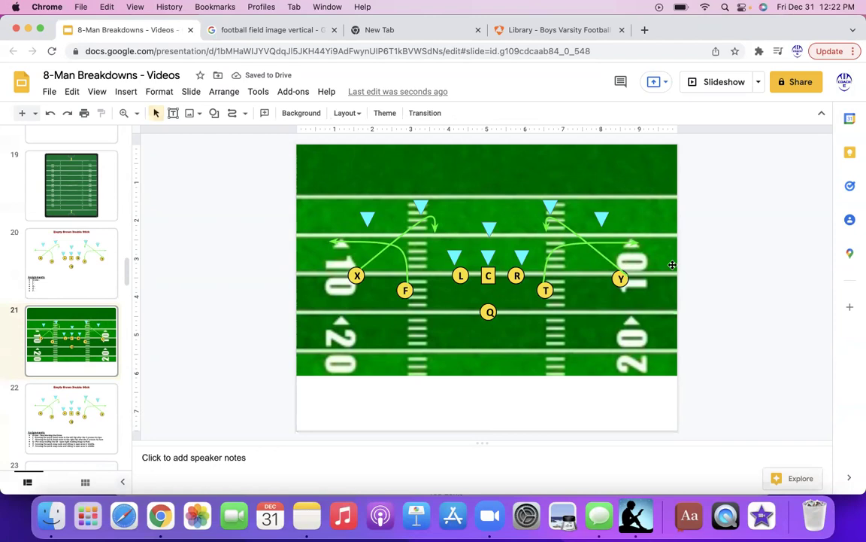
# - Format the T player's route on the field slide as a black line with 8px weight
pyautogui.click(554, 247)
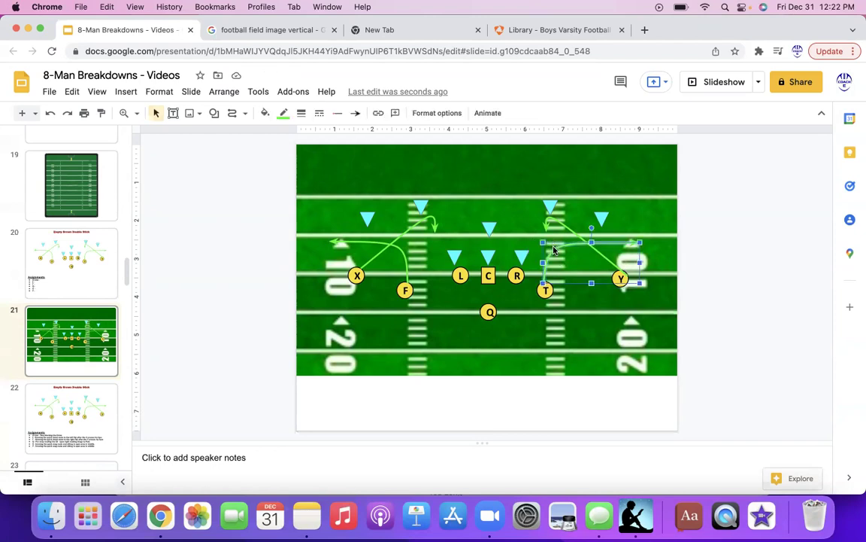
pyautogui.click(284, 112)
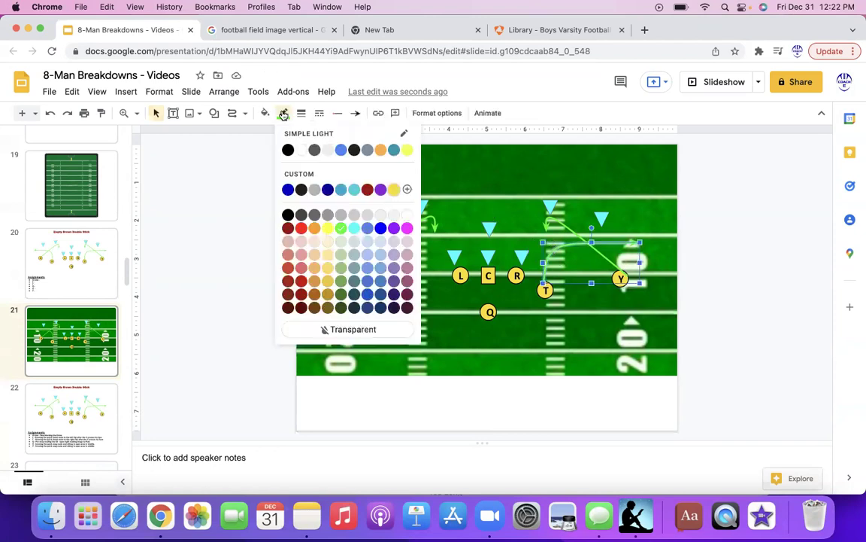
pyautogui.click(285, 148)
pyautogui.click(301, 112)
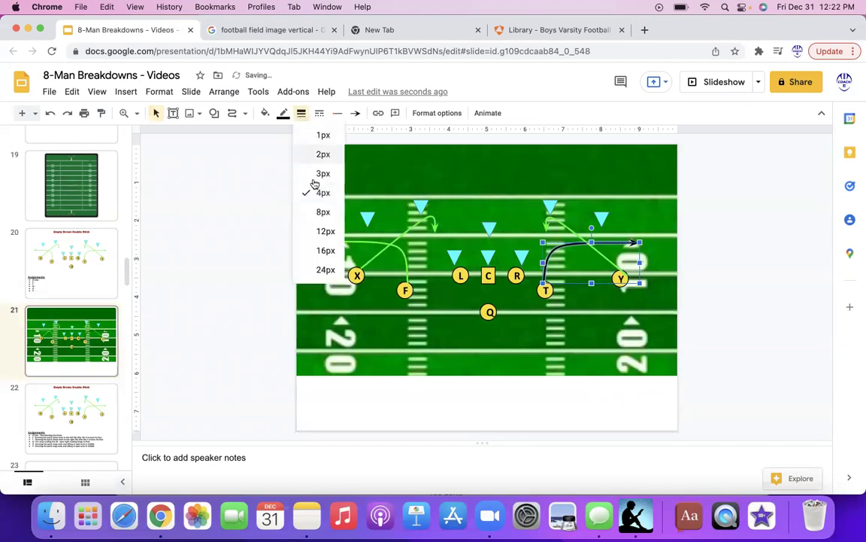
pyautogui.click(313, 214)
pyautogui.click(689, 289)
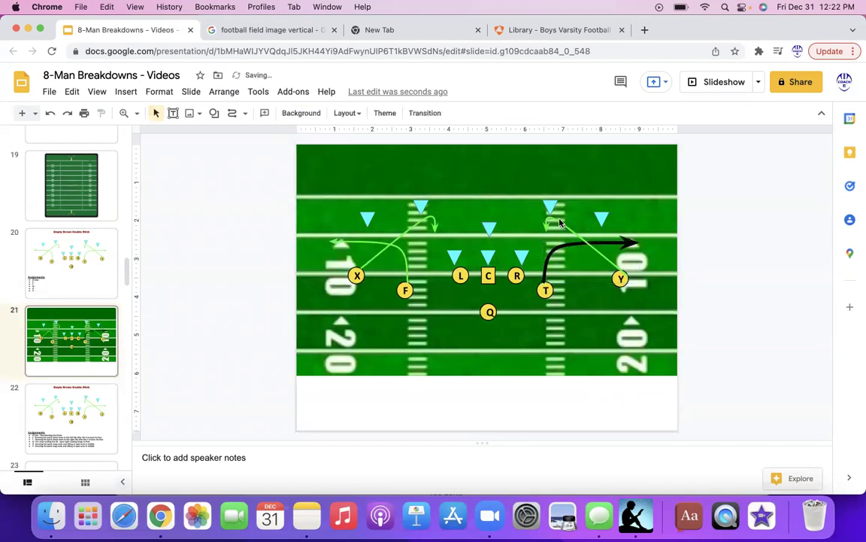
# - Recolour the Y player's route black and set its line weight to 8px
pyautogui.click(560, 222)
pyautogui.click(283, 112)
pyautogui.click(287, 149)
pyautogui.click(301, 113)
pyautogui.click(322, 213)
# - Give the X player's route the custom near-black colour and an 8px line weight
pyautogui.click(438, 223)
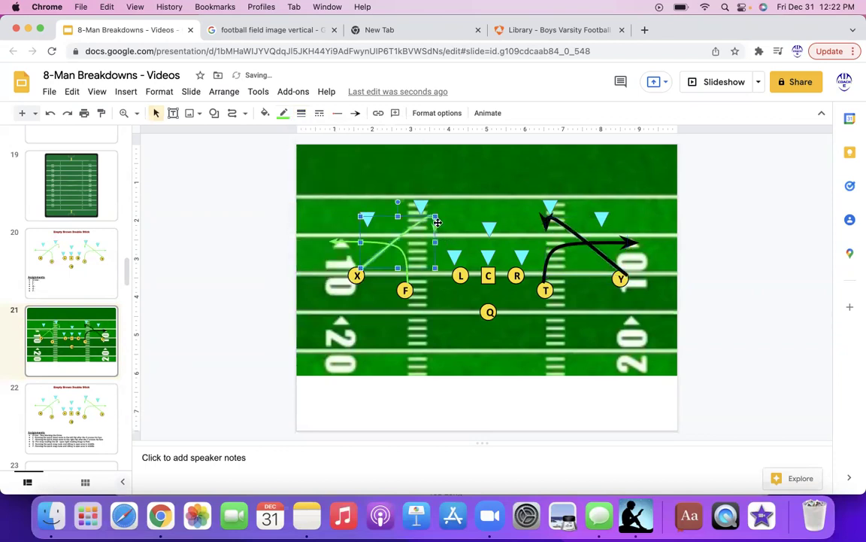
pyautogui.click(284, 113)
pyautogui.click(306, 187)
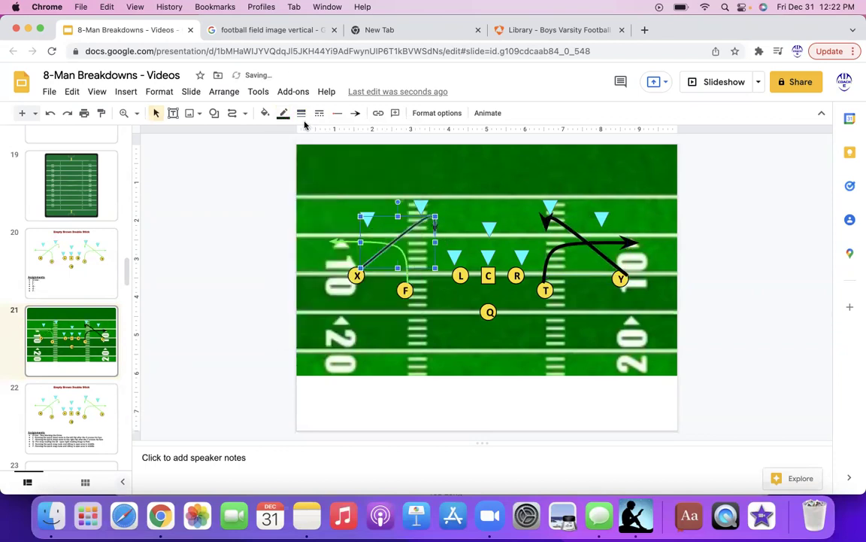
pyautogui.click(302, 114)
pyautogui.click(322, 212)
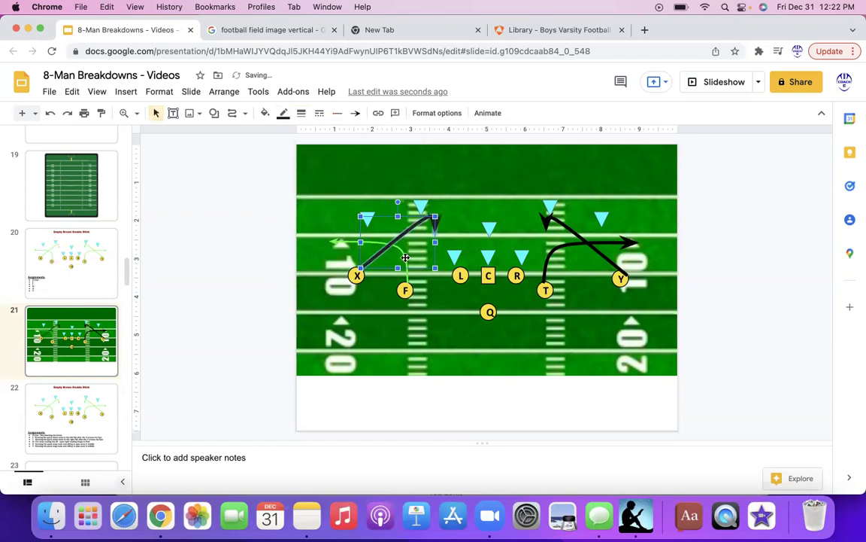
# - Change the F player's route to the custom near-black colour and thicken it to 8px like the other routes
pyautogui.click(405, 257)
pyautogui.click(283, 113)
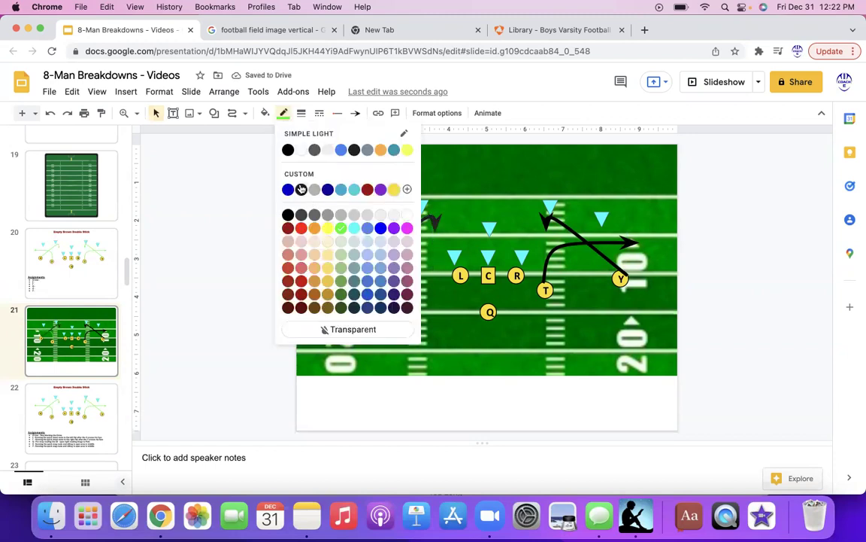
pyautogui.click(301, 189)
pyautogui.click(264, 113)
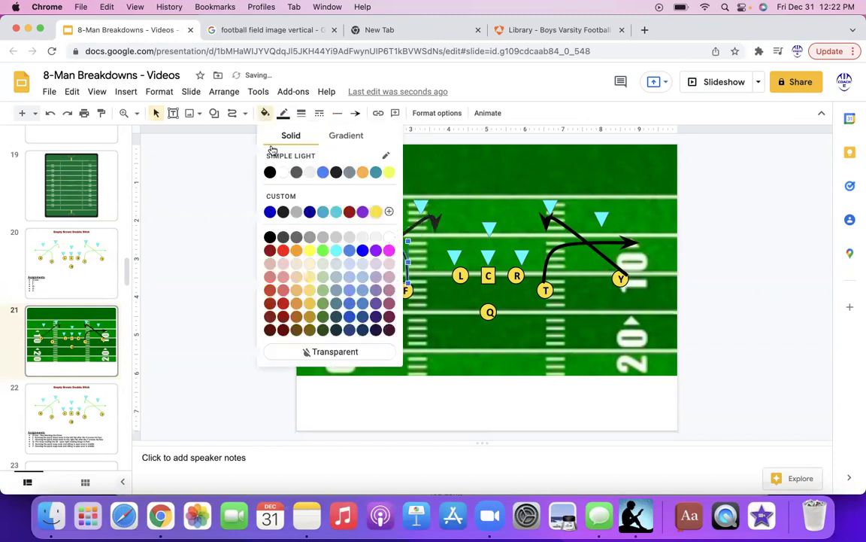
pyautogui.click(301, 113)
pyautogui.click(316, 193)
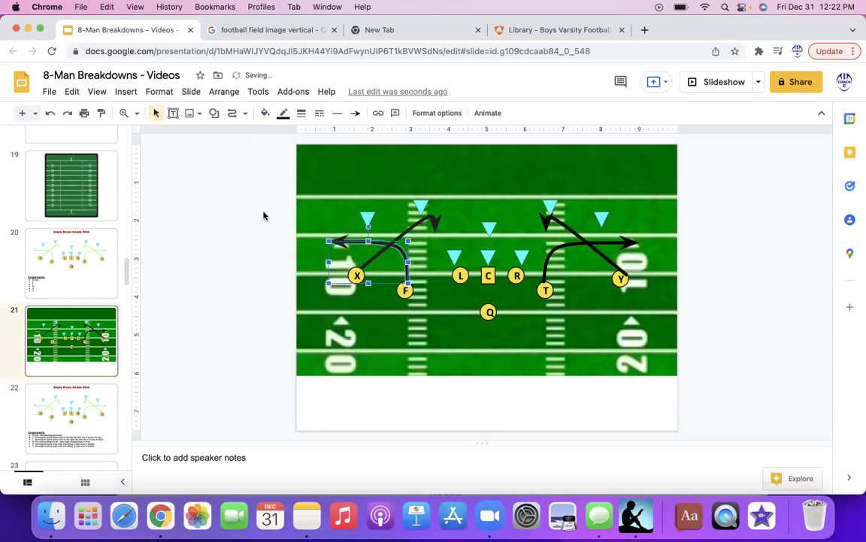
pyautogui.click(263, 216)
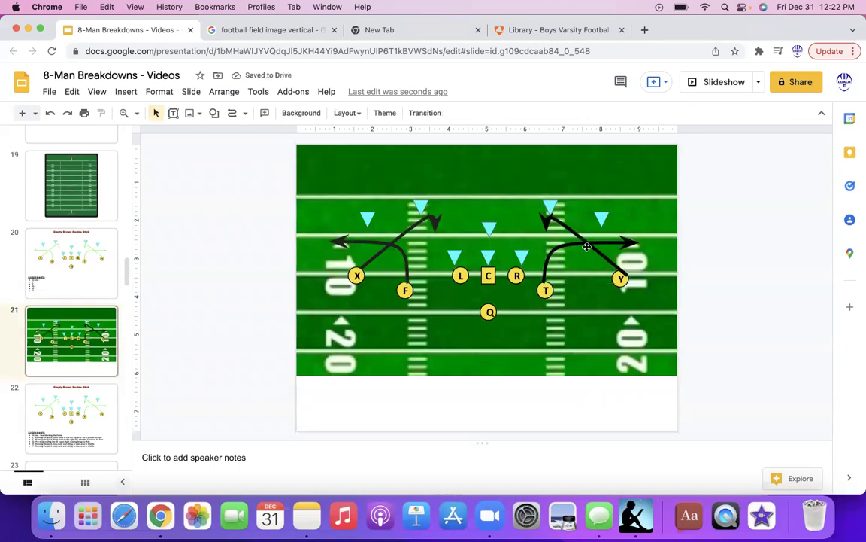
# - Copy the completed Assignments text box from slide 22 onto the field slide and lower its upper edge slightly
pyautogui.click(94, 405)
pyautogui.click(360, 340)
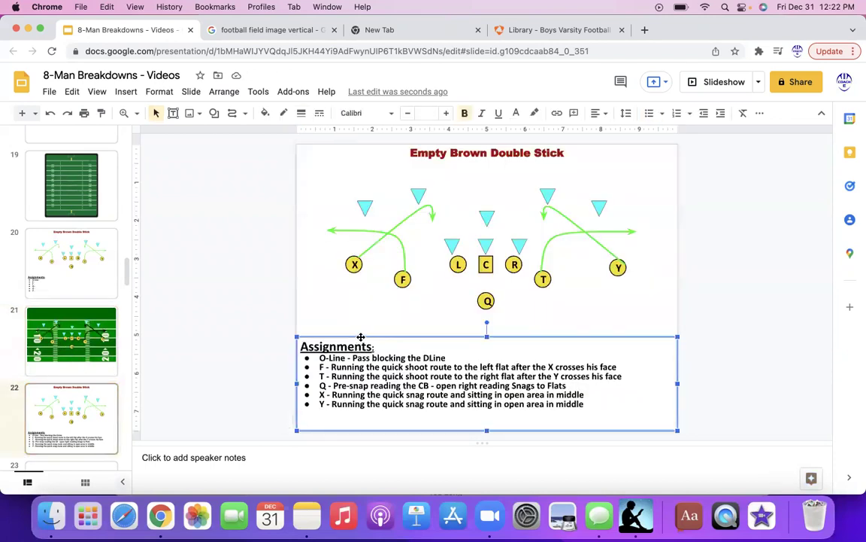
pyautogui.click(11, 339)
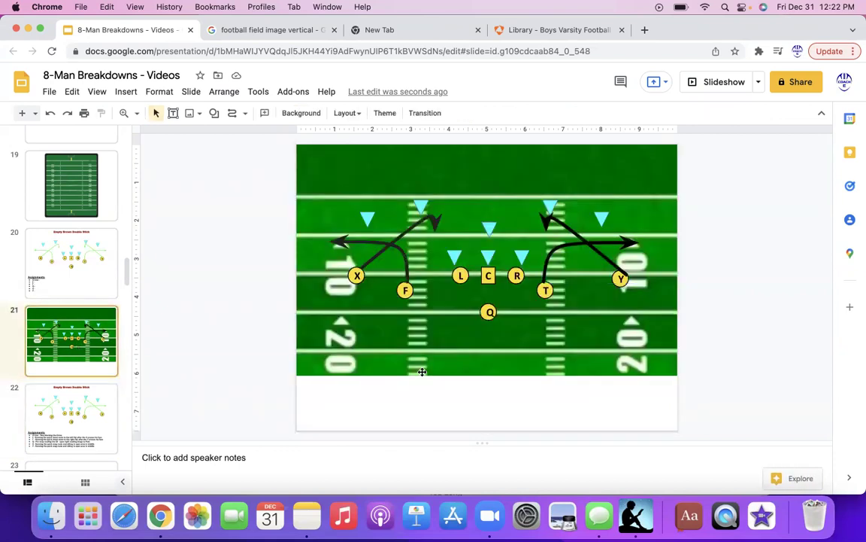
pyautogui.press('super+v')
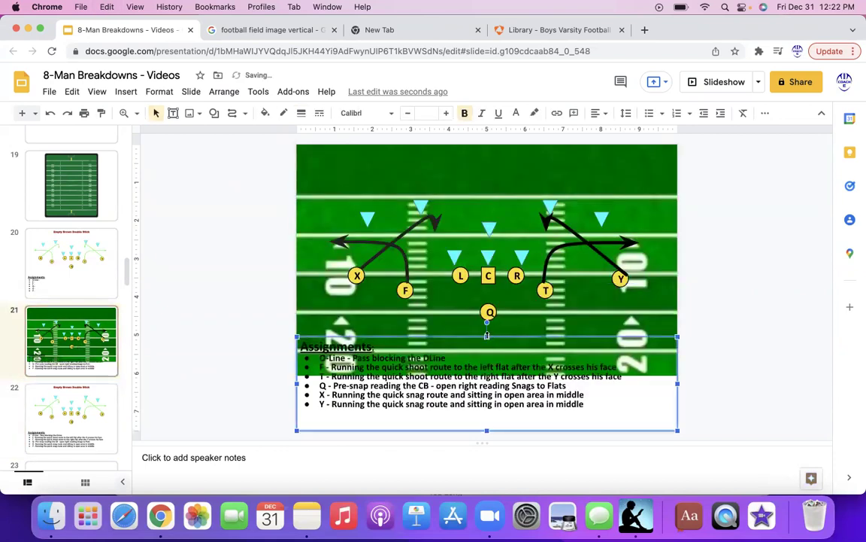
pyautogui.moveTo(486, 335); pyautogui.dragTo(487, 348)
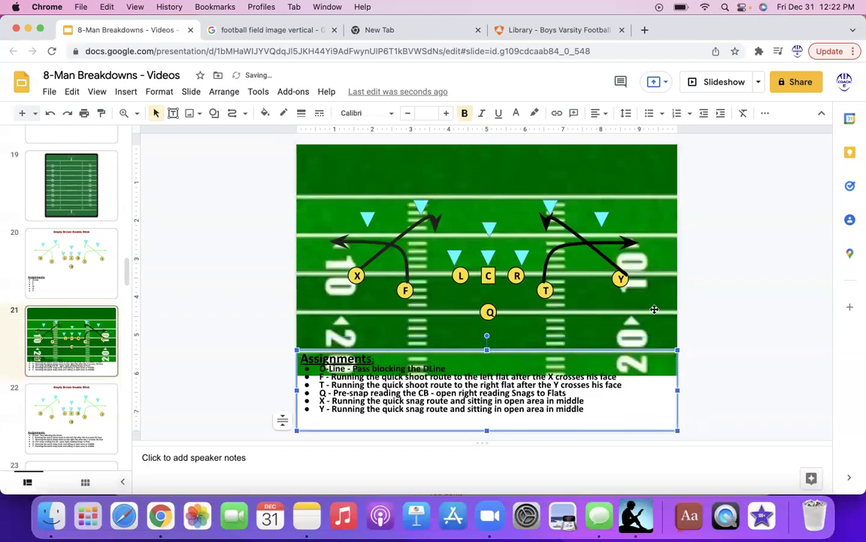
# - Crop the field image's lower edge up to just above the Assignments heading
pyautogui.click(688, 291)
pyautogui.doubleClick(638, 166)
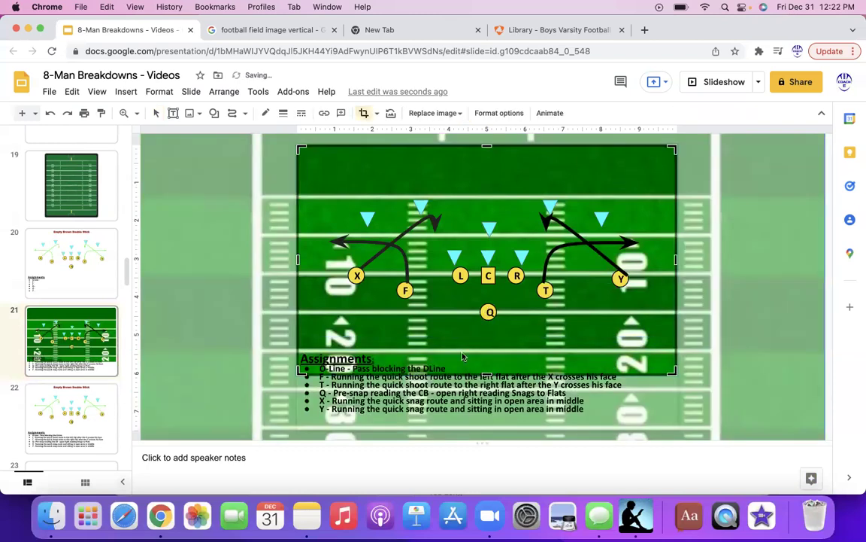
pyautogui.moveTo(487, 374); pyautogui.dragTo(490, 348)
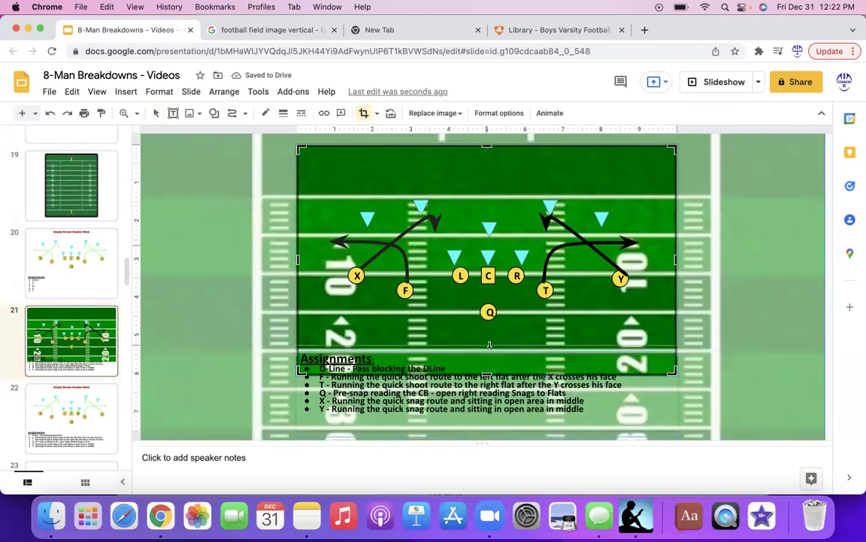
pyautogui.click(213, 251)
pyautogui.click(757, 320)
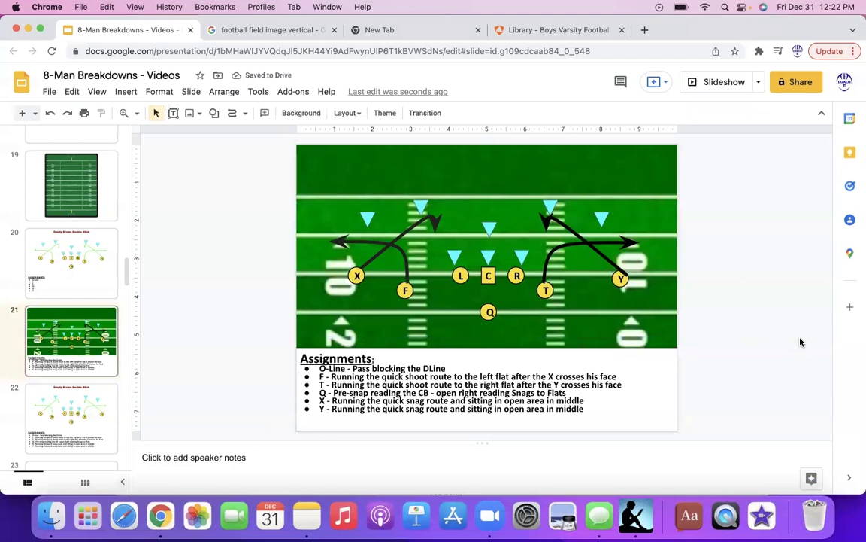
# - Copy the Empty Brown Double Stick title from slide 20 onto the field slide
pyautogui.click(73, 289)
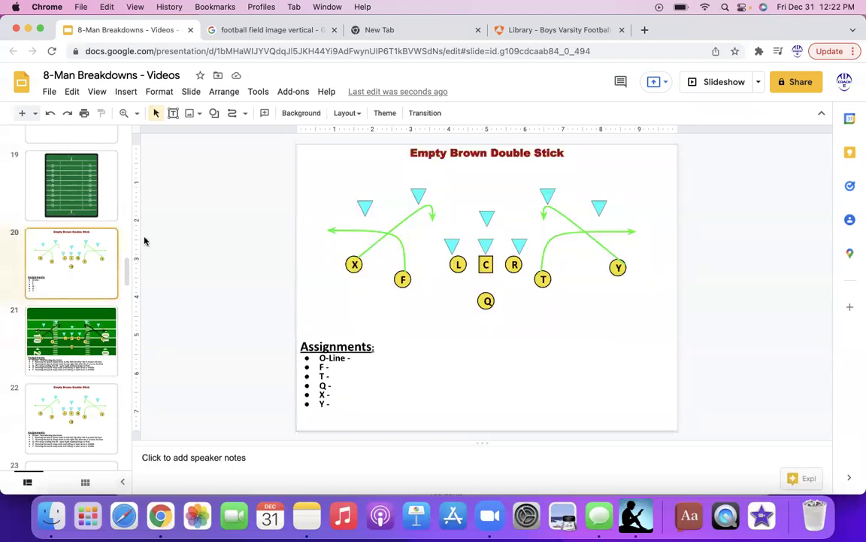
pyautogui.click(411, 155)
pyautogui.press('cmd+c')
pyautogui.click(105, 338)
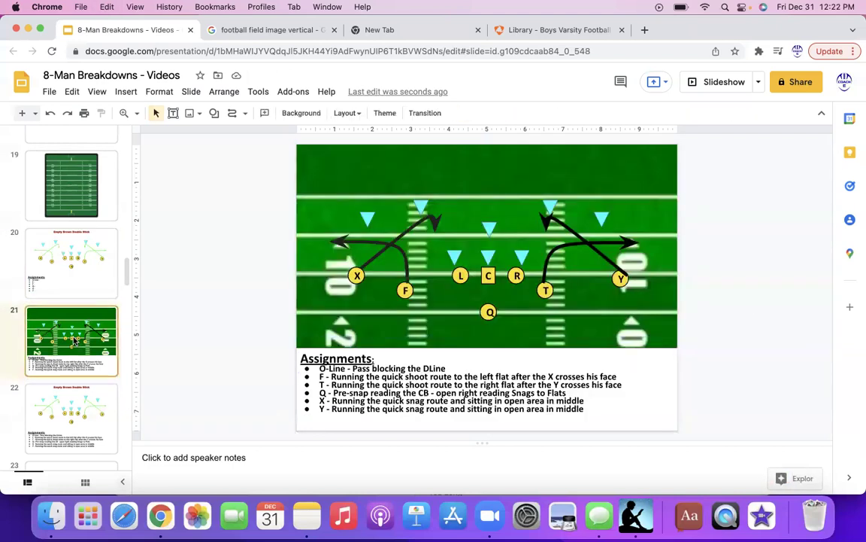
pyautogui.press('cmd+v')
# - Set the Empty Brown Double Stick title's text colour to black
pyautogui.tripleClick(443, 155)
pyautogui.click(516, 113)
pyautogui.click(520, 150)
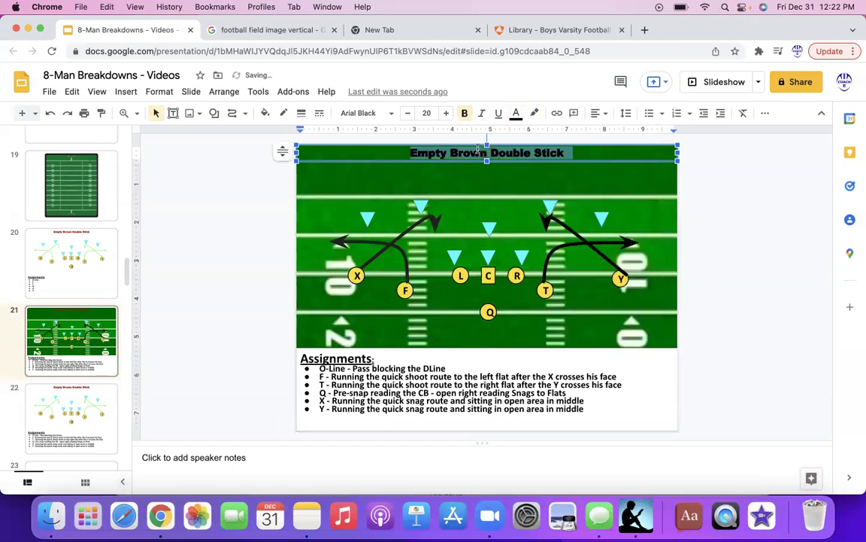
pyautogui.click(725, 243)
# - Make the Empty Brown Double Stick title white and enlarge it to font size 30
pyautogui.tripleClick(463, 153)
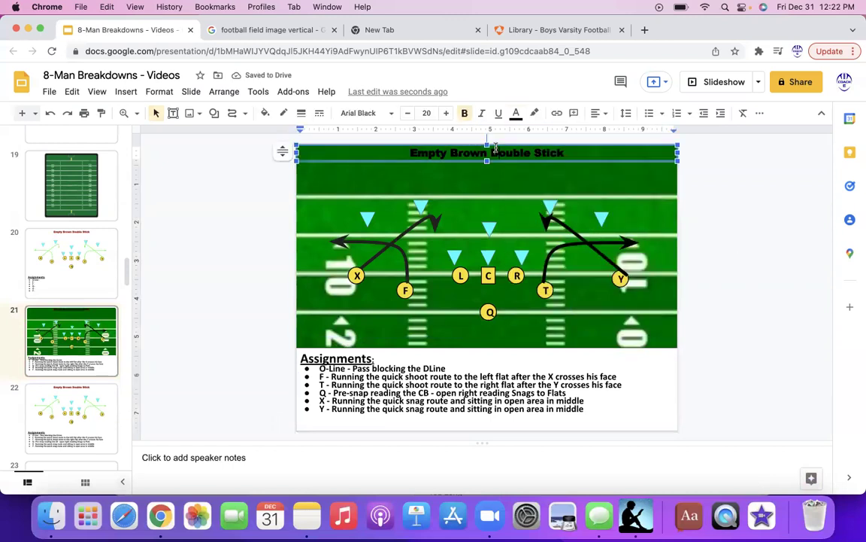
pyautogui.click(516, 113)
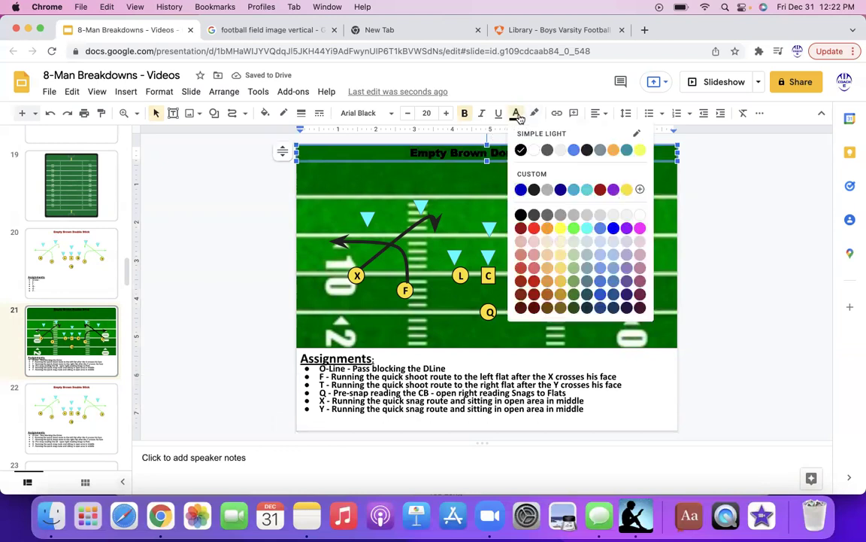
pyautogui.click(544, 149)
pyautogui.click(444, 114)
pyautogui.click(444, 113)
pyautogui.click(444, 114)
pyautogui.click(444, 113)
pyautogui.click(444, 113)
pyautogui.click(444, 113)
pyautogui.click(444, 113)
pyautogui.click(444, 113)
pyautogui.click(759, 270)
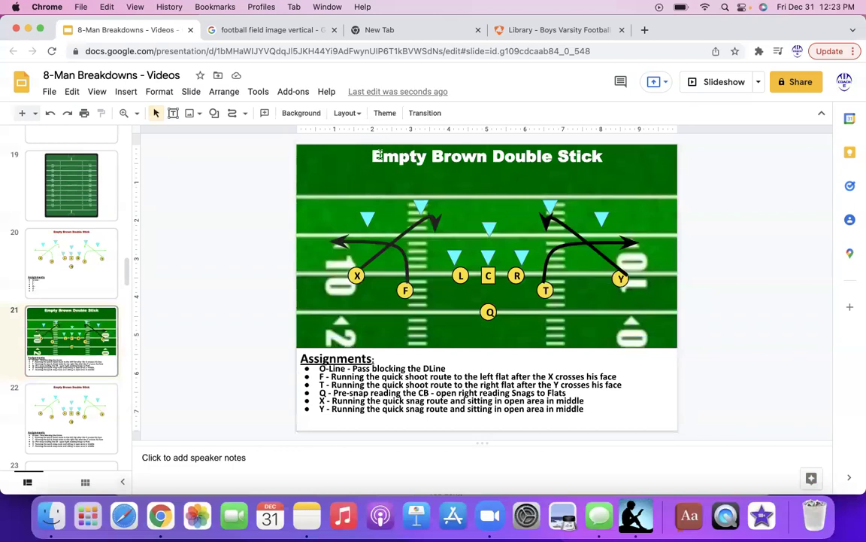
pyautogui.click(396, 150)
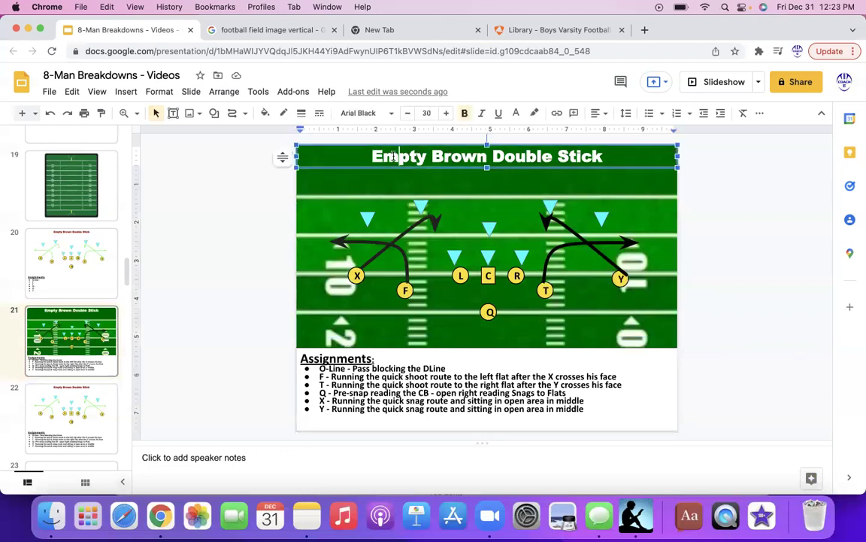
pyautogui.doubleClick(395, 157)
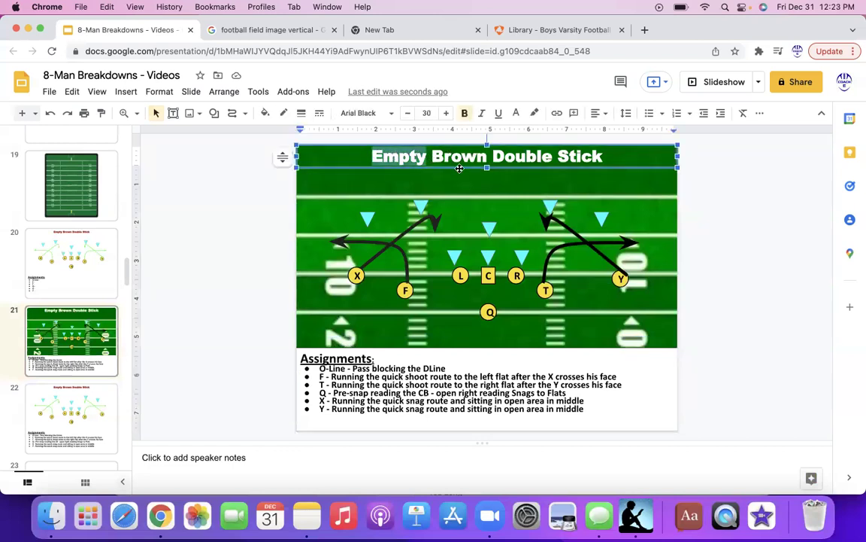
pyautogui.click(544, 292)
pyautogui.moveTo(566, 296); pyautogui.dragTo(545, 282)
pyautogui.click(55, 112)
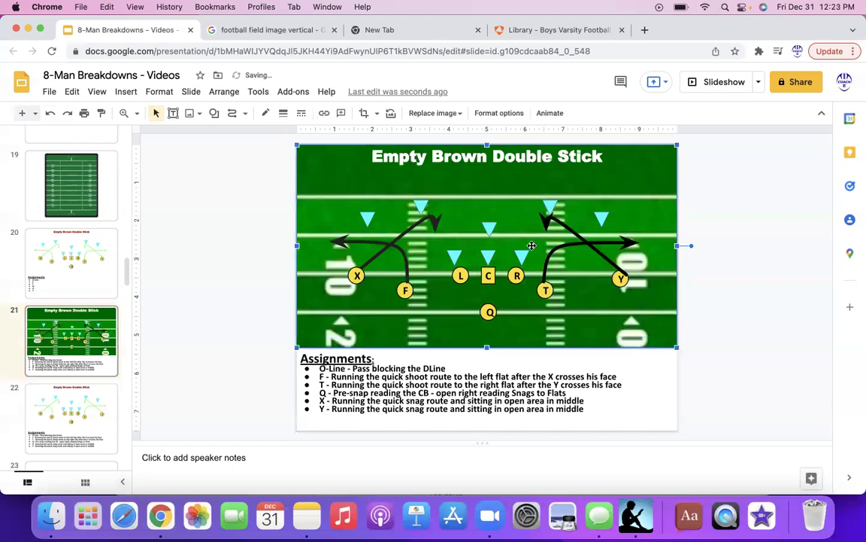
# - Shift the T player and its route slightly outward so that T stands over the hash marks
pyautogui.click(560, 269)
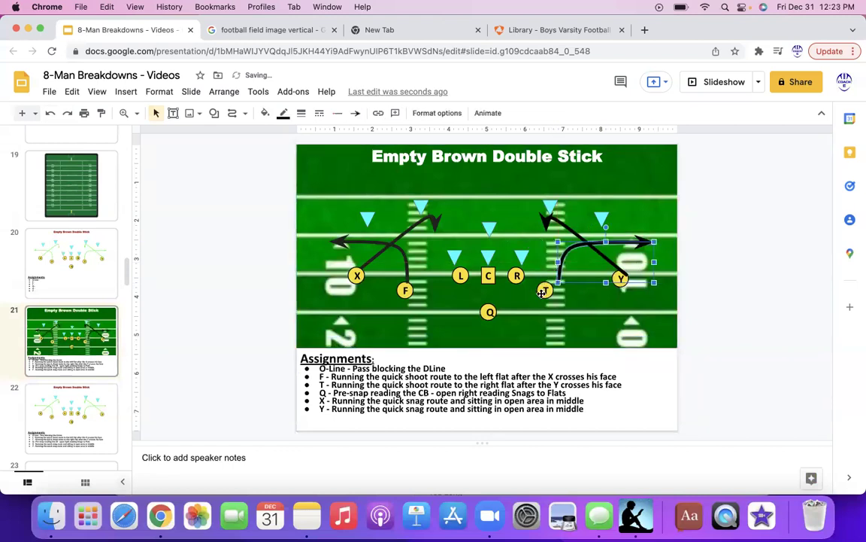
pyautogui.click(546, 291)
pyautogui.moveTo(552, 295); pyautogui.dragTo(567, 294)
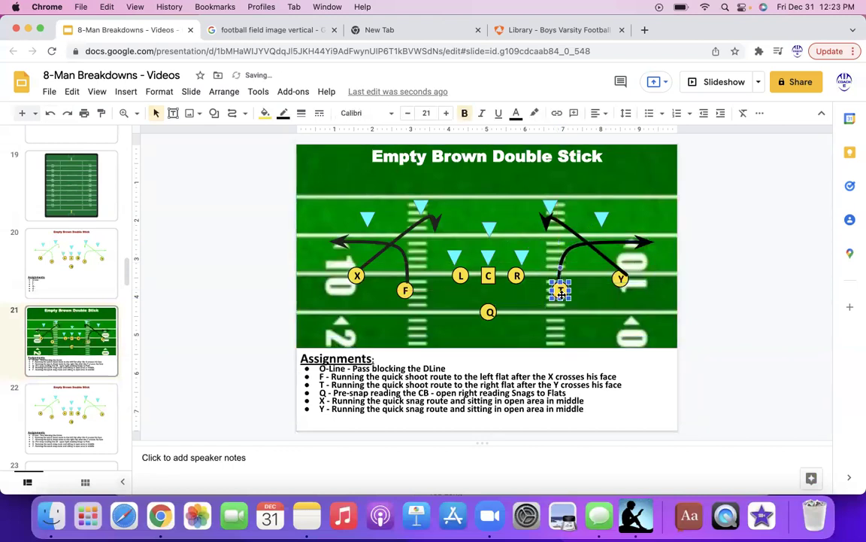
pyautogui.click(737, 327)
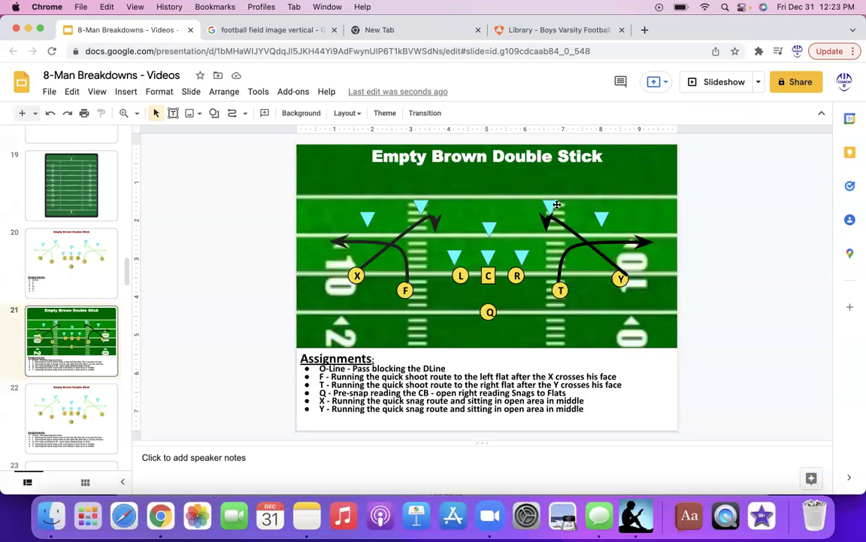
# - Change the field slide's title to Empty Brown Double Snash by replacing the word Stick
pyautogui.doubleClick(581, 155)
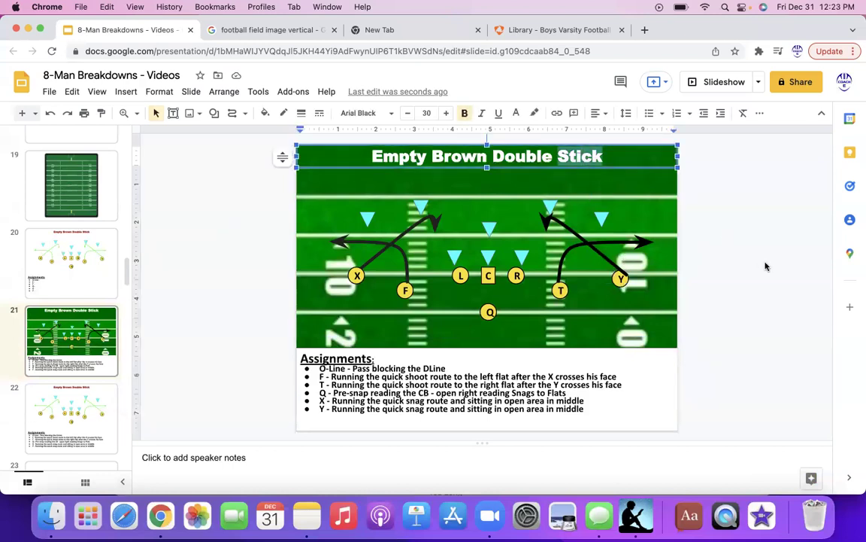
pyautogui.click(686, 237)
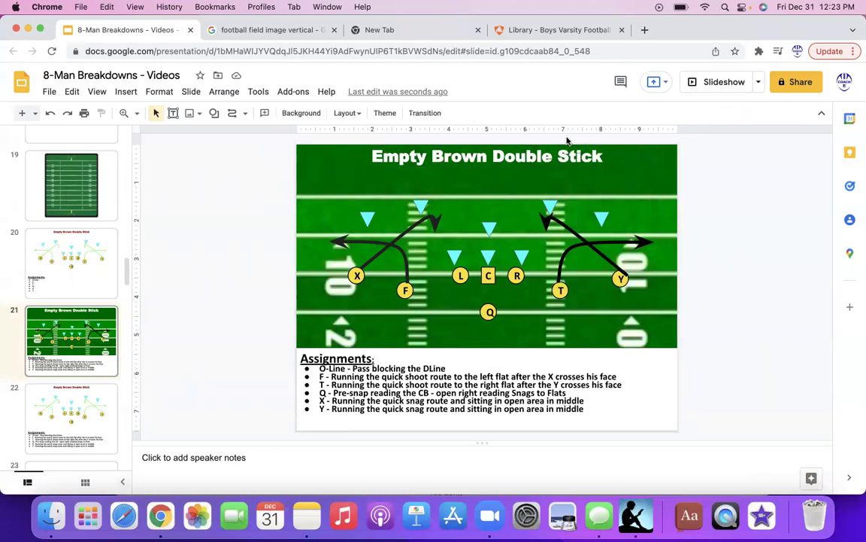
pyautogui.click(586, 155)
pyautogui.press('Delete')
pyautogui.press('Delete')
pyautogui.press('Delete')
pyautogui.press('Delete')
pyautogui.write('nash')
pyautogui.click(738, 256)
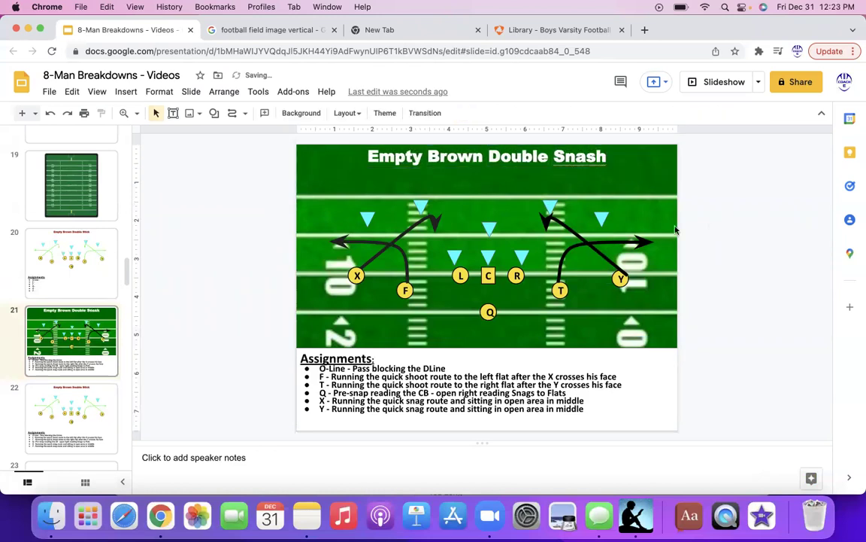
# - Ignore the spelling suggestion for the word Snash in the slide title
pyautogui.click(586, 156)
pyautogui.doubleClick(578, 152)
pyautogui.rightClick(578, 151)
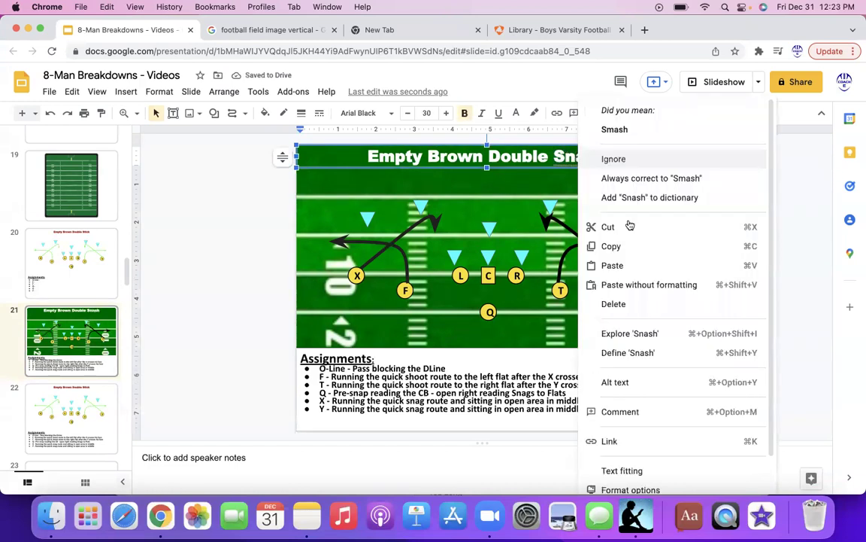
pyautogui.click(630, 163)
pyautogui.click(776, 235)
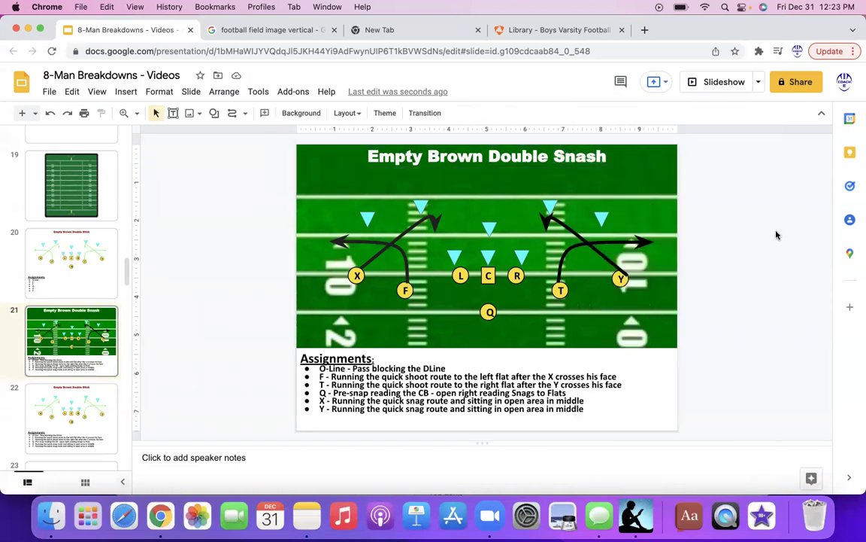
# - Place a copy of the Empty Brown Double Snash slide directly after the Stick Concept title slide
pyautogui.click(71, 322)
pyautogui.press('Up')
pyautogui.press('Up')
pyautogui.press('Up')
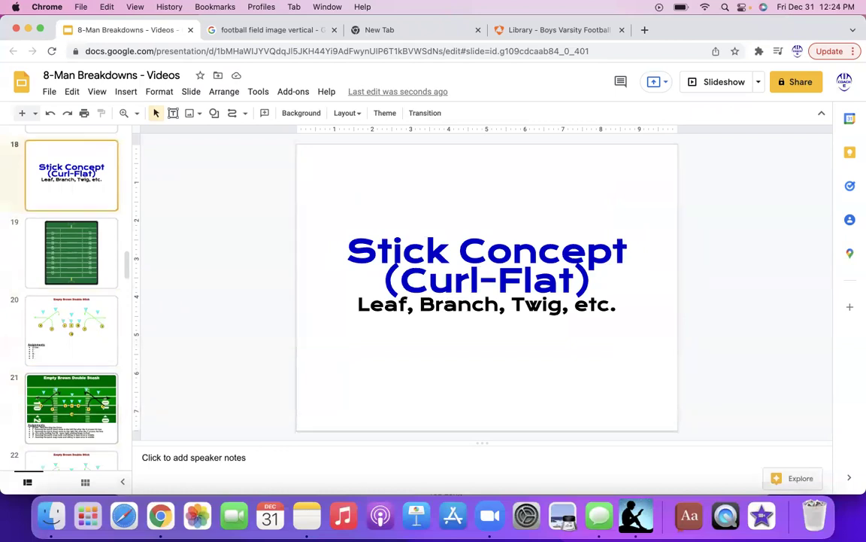
pyautogui.click(81, 389)
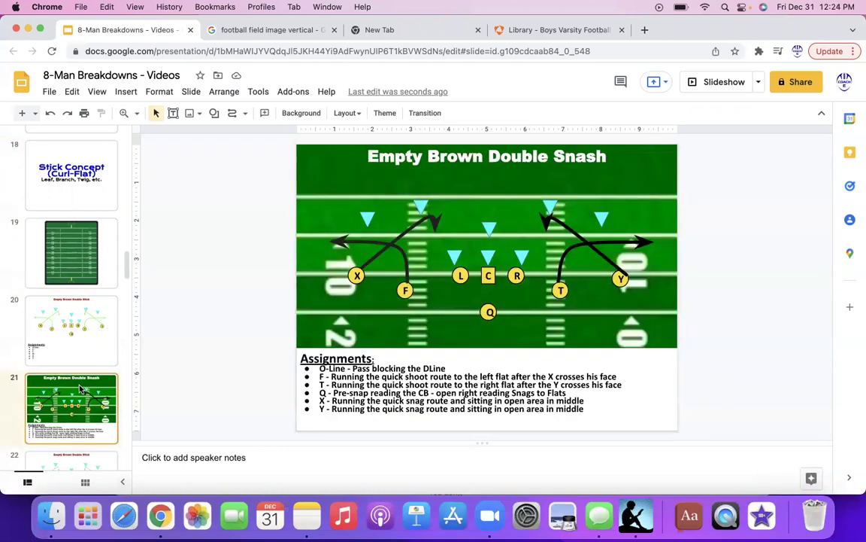
pyautogui.moveTo(82, 389); pyautogui.dragTo(75, 215)
# - Replace the Stick Concept slide's subtitle, Leaf, Branch, Twig, etc., with Snash
pyautogui.click(105, 182)
pyautogui.click(507, 304)
pyautogui.tripleClick(505, 305)
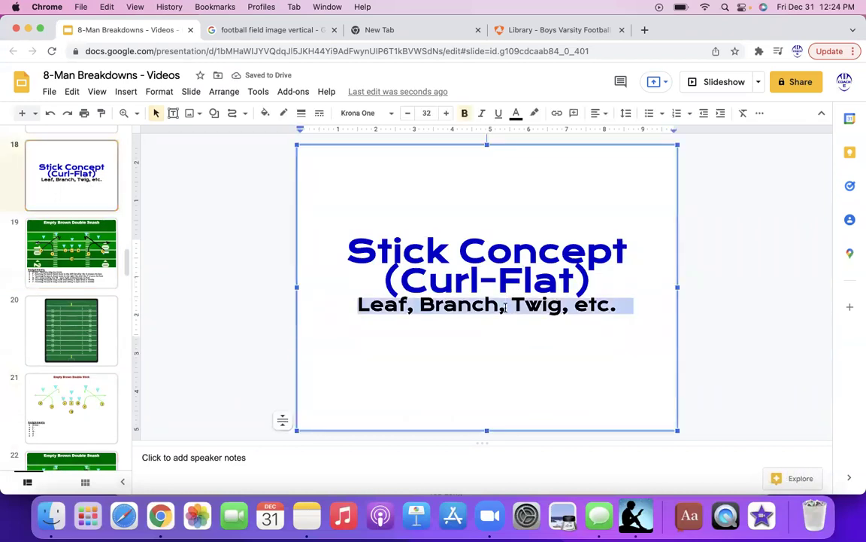
pyautogui.write('Snash')
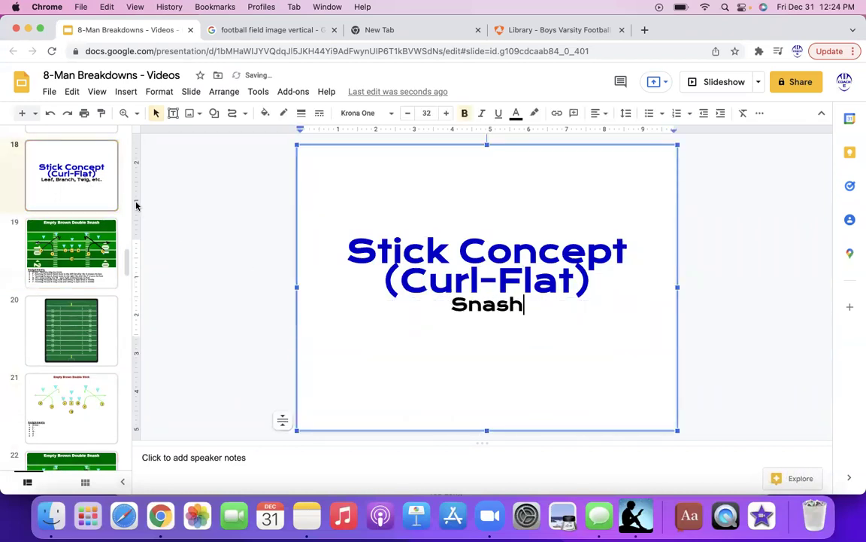
pyautogui.click(107, 179)
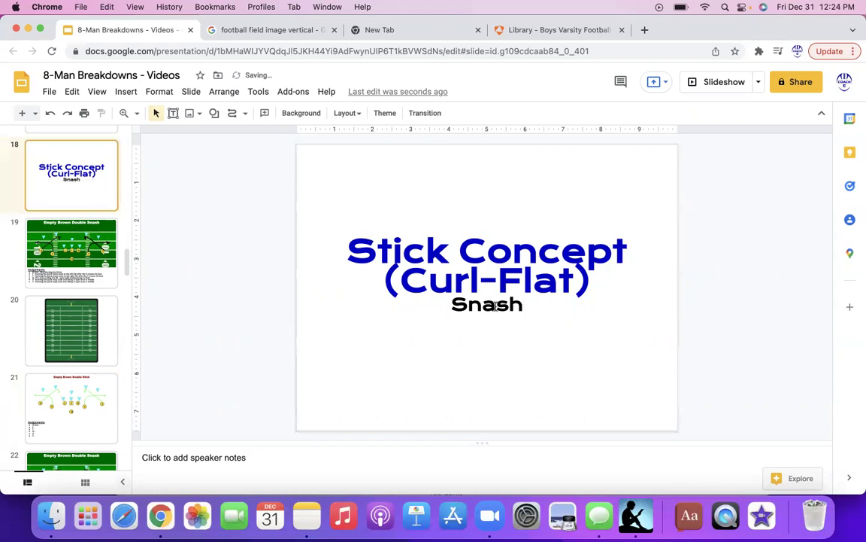
# - Insert the word right before CB in the Q assignment on slide 19's Empty Brown Double Snash play
pyautogui.click(98, 245)
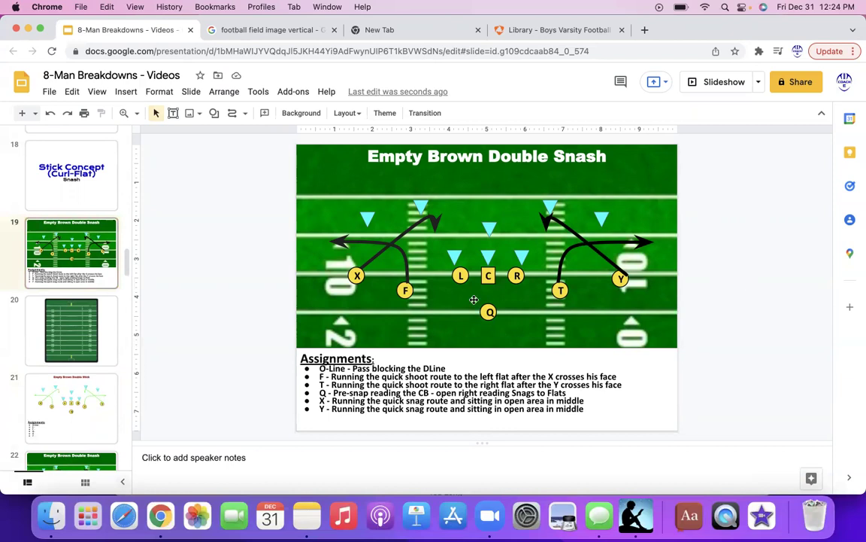
pyautogui.click(342, 374)
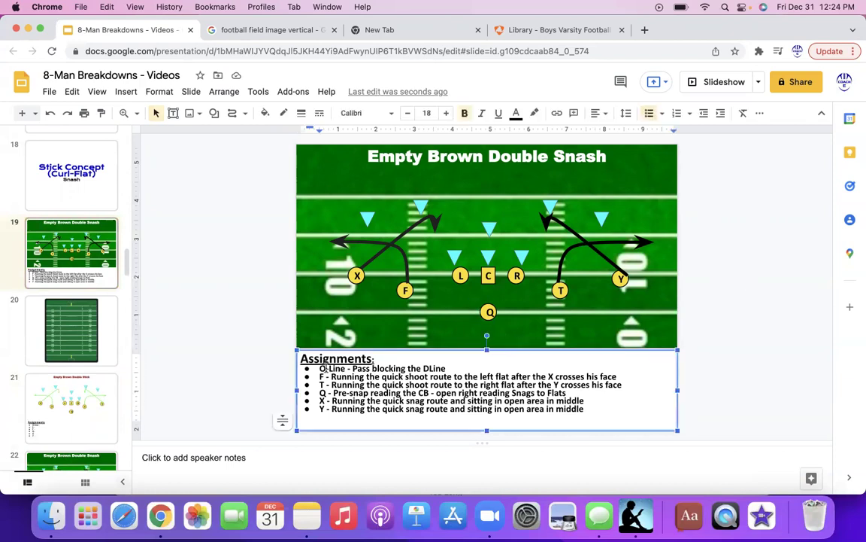
pyautogui.moveTo(318, 369); pyautogui.dragTo(345, 369)
pyautogui.click(405, 364)
pyautogui.tripleClick(420, 366)
pyautogui.click(412, 389)
pyautogui.moveTo(352, 368); pyautogui.dragTo(439, 368)
pyautogui.click(413, 392)
pyautogui.write('right')
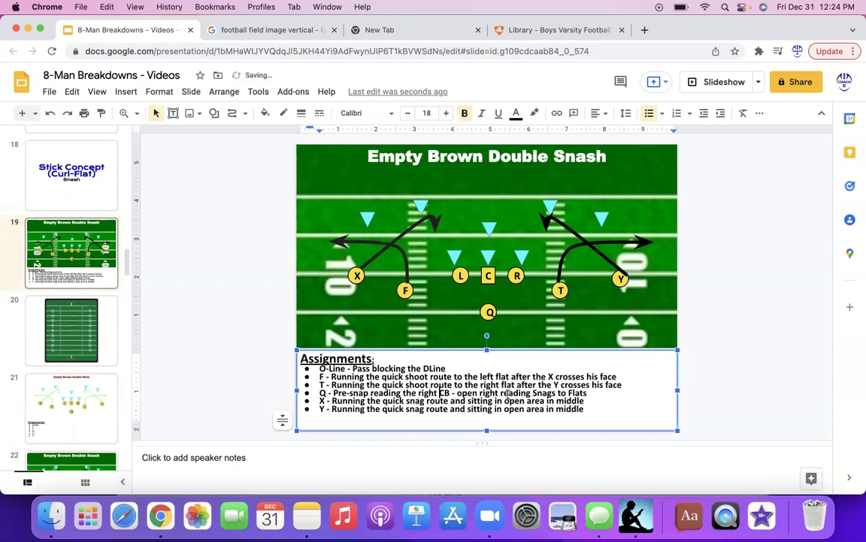
pyautogui.click(604, 328)
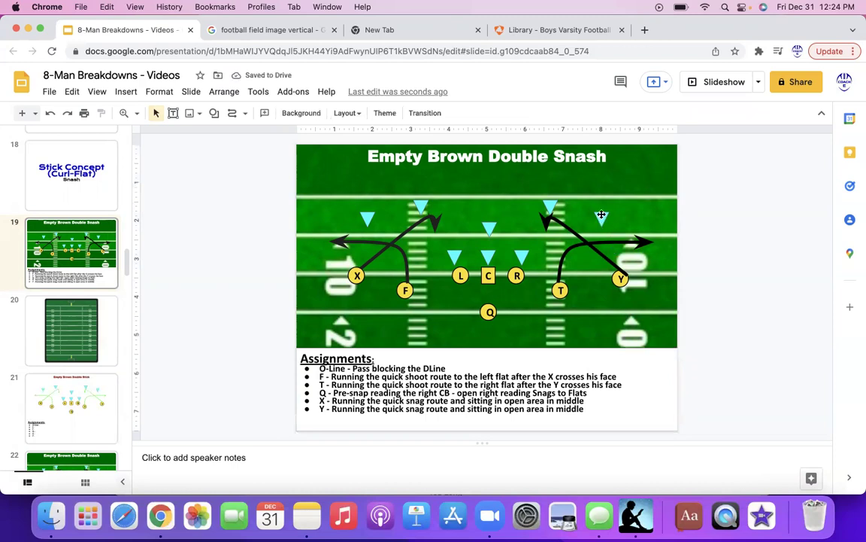
pyautogui.moveTo(602, 219); pyautogui.dragTo(603, 222)
pyautogui.click(725, 244)
pyautogui.click(495, 390)
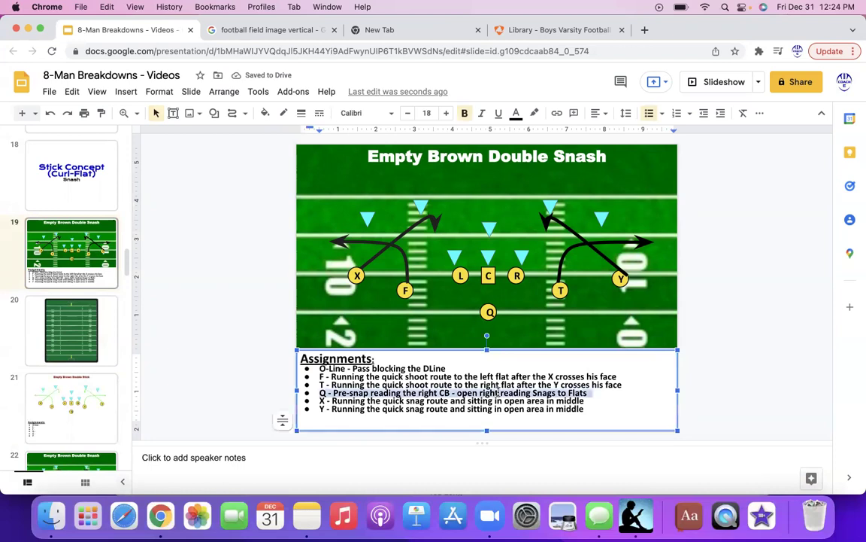
pyautogui.click(273, 411)
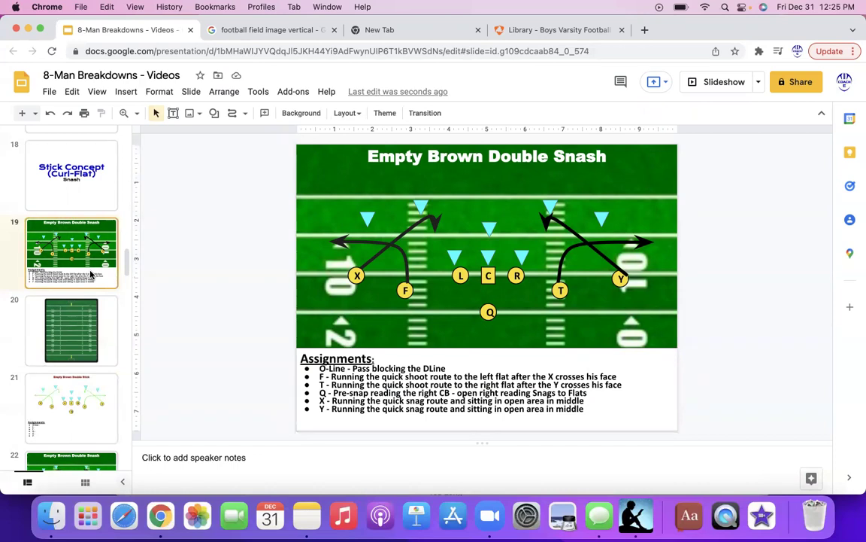
# - Compare the Snash play slide with the full field image and the original Empty Brown Double Stick slide
pyautogui.press('Down')
pyautogui.press('Up')
pyautogui.click(71, 329)
pyautogui.click(72, 252)
pyautogui.press('Down')
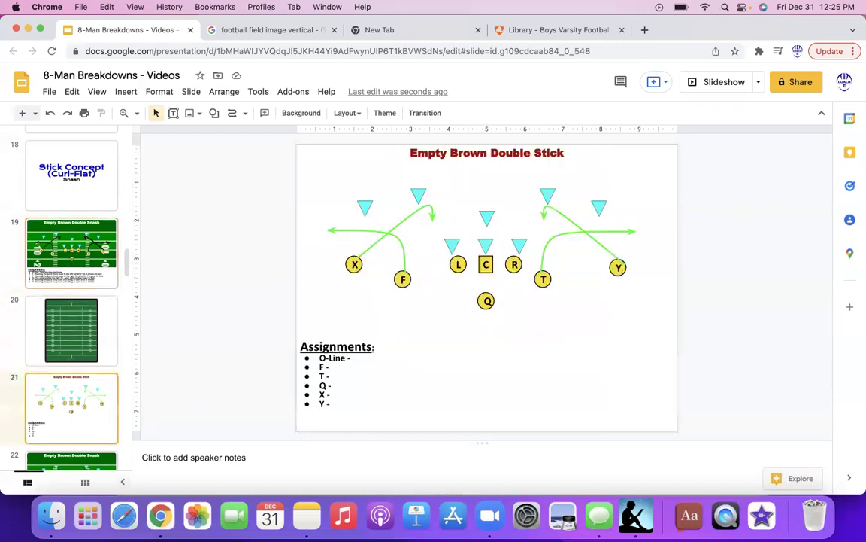
# - Go on past the remaining Empty Brown play slides and start the full-screen slideshow
pyautogui.press('Down')
pyautogui.press('Down')
pyautogui.press('Down')
pyautogui.press('Down')
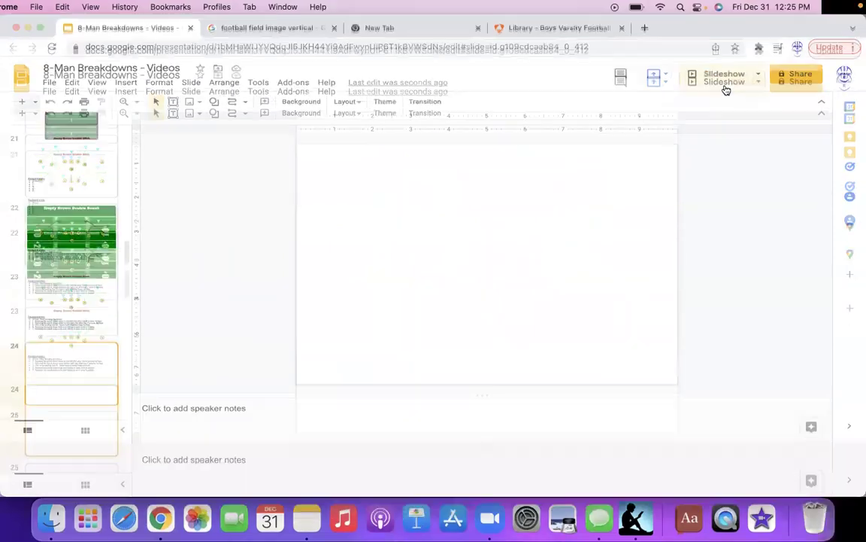
pyautogui.click(725, 82)
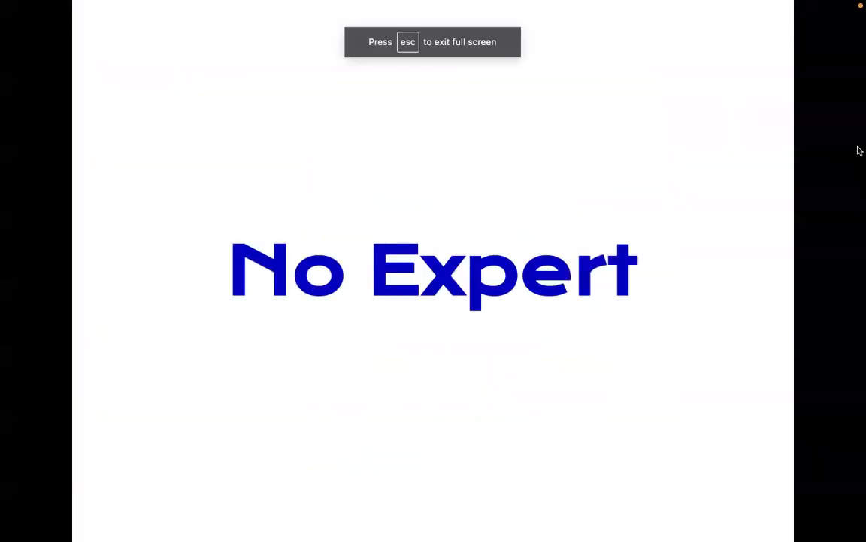